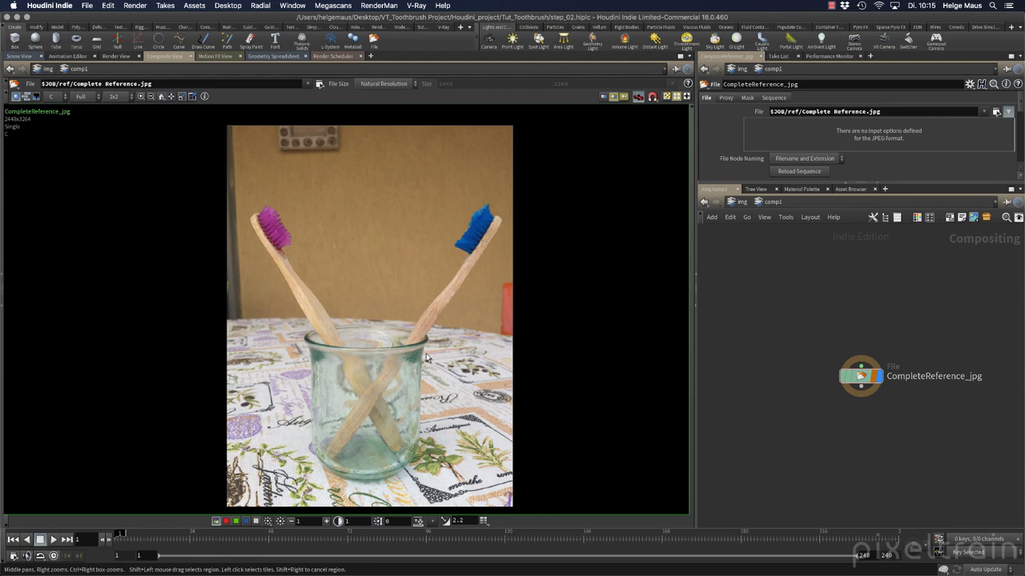
Step: Zoom into the reference photo, then move the network editor to the Objects level
scroll(349, 432, up, 3)
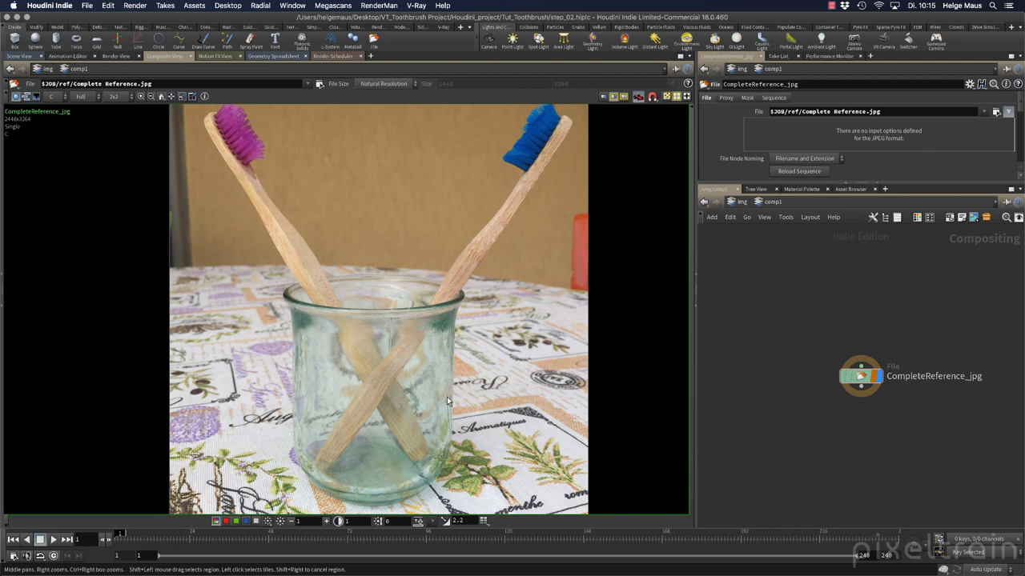
click(747, 217)
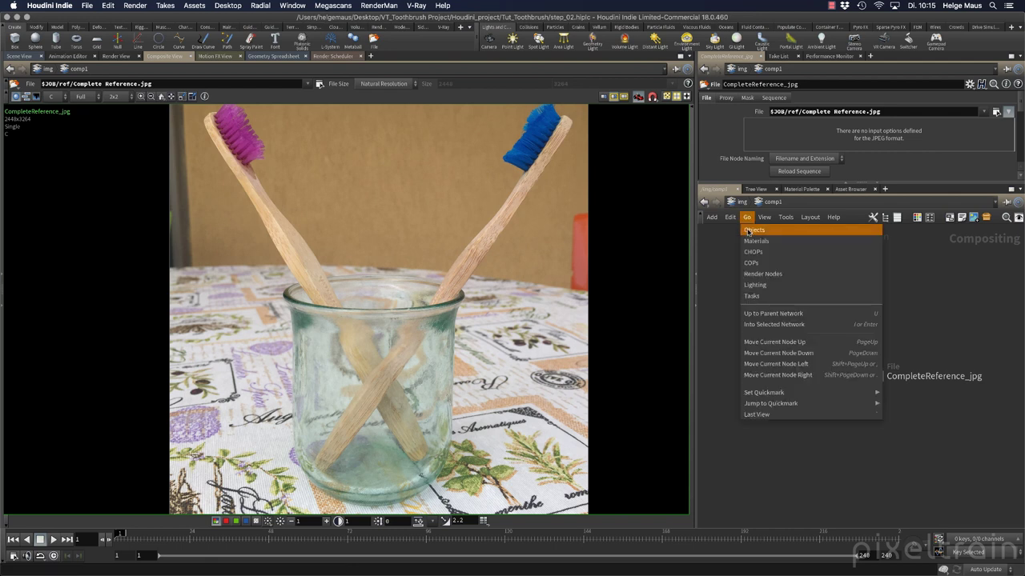
click(748, 230)
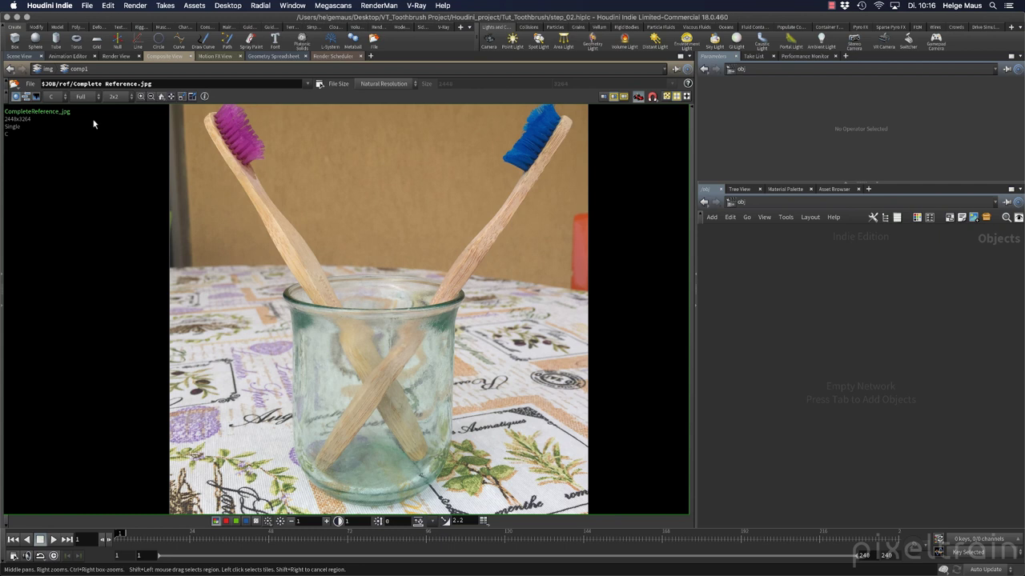
Step: Show the empty 3D Scene View, tumble around the grid, and save the file
click(15, 57)
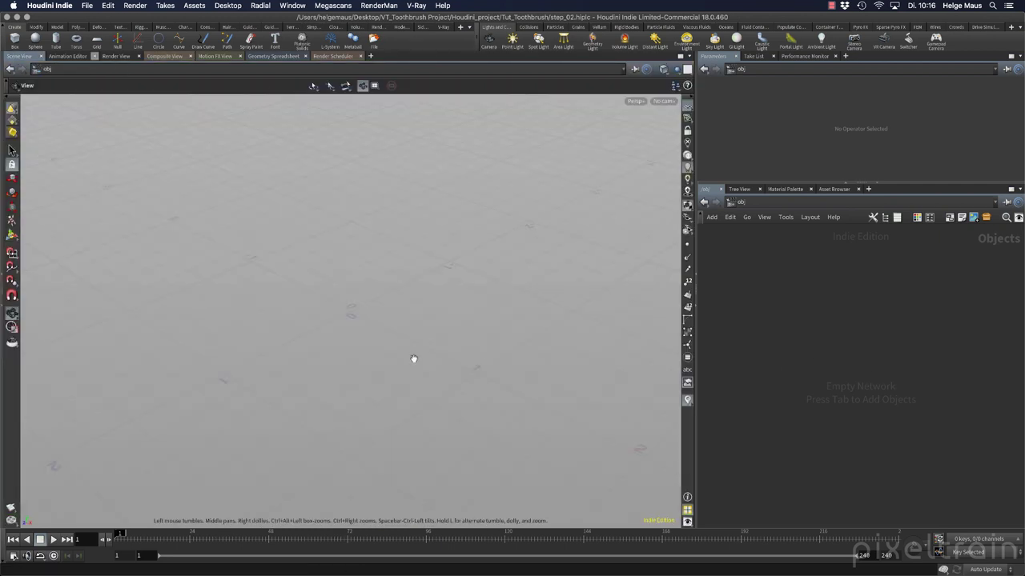
drag(414, 357, 435, 343)
middle_drag(454, 354, 446, 351)
key(super+s)
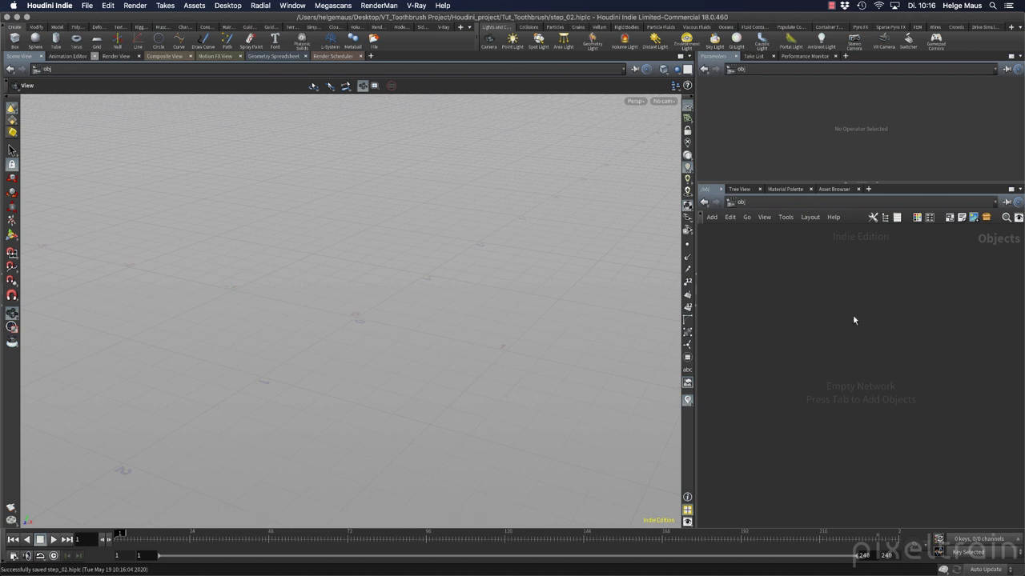
Step: Arrange the parameters and network editor as swapped side-by-side columns with wider panes
click(865, 186)
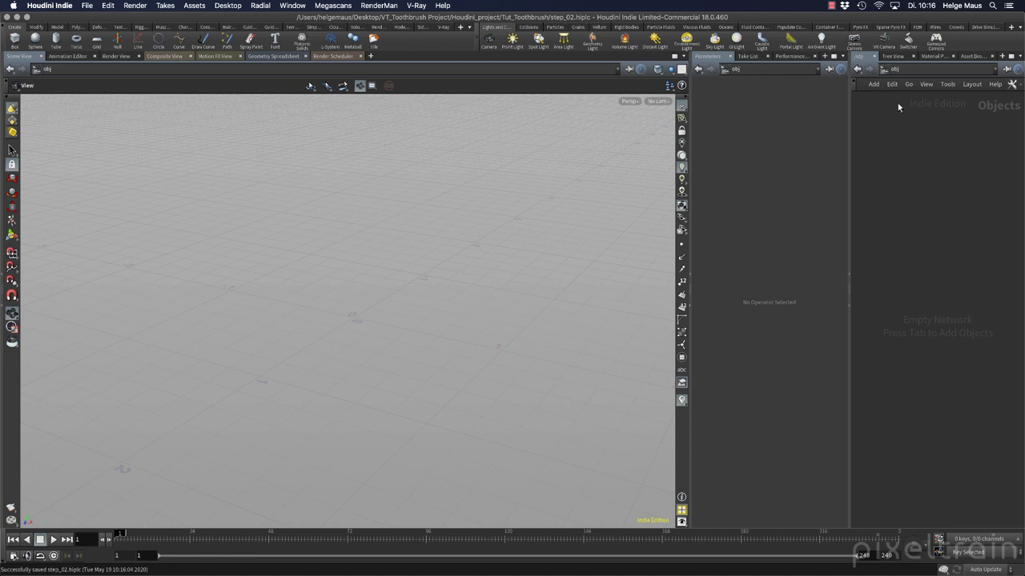
click(850, 292)
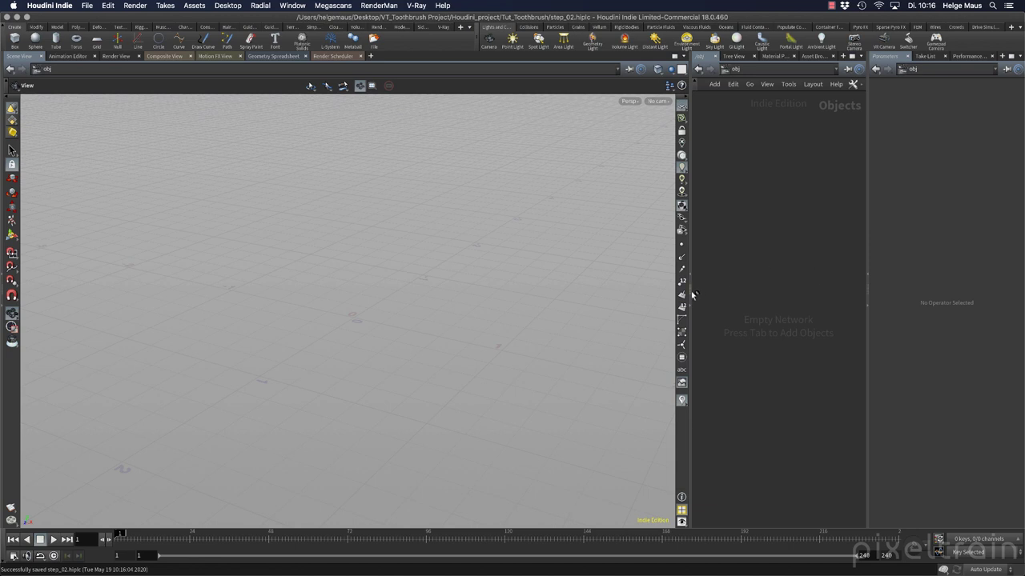
drag(693, 297, 597, 300)
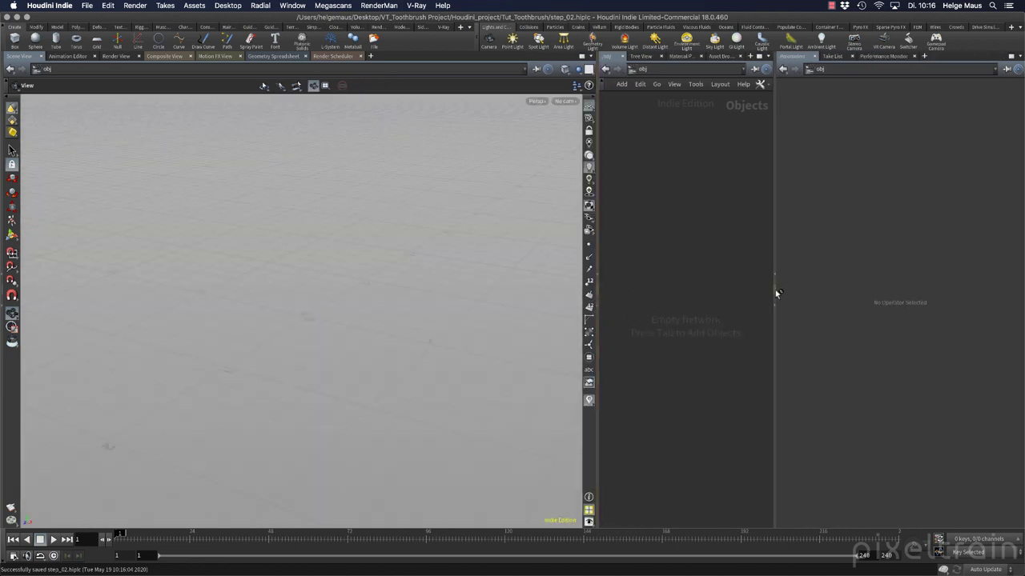
drag(776, 293, 815, 288)
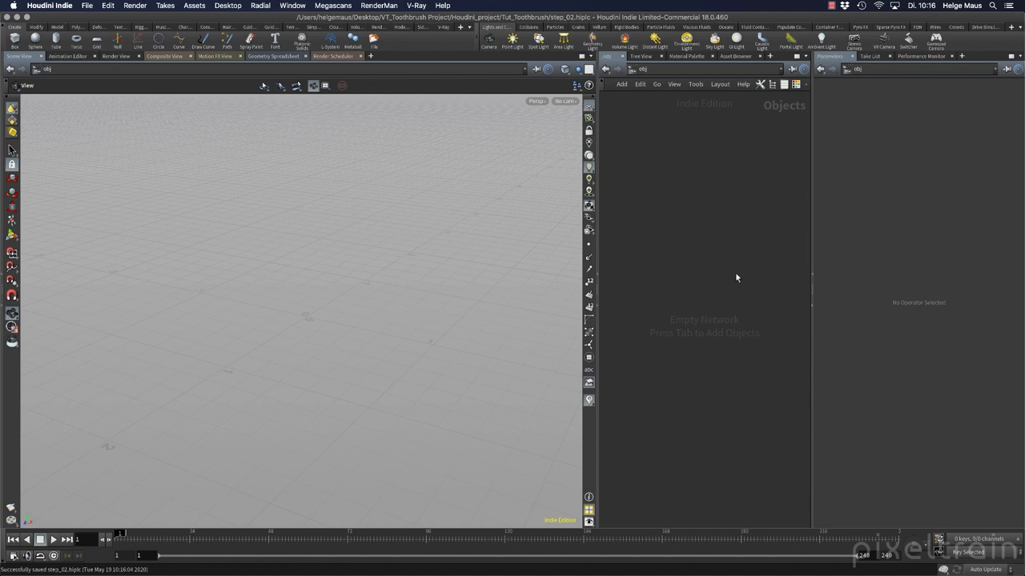
Step: Create torus_object1 and a separate sphere_object1 at the origin, and bring up Tool Options
click(78, 45)
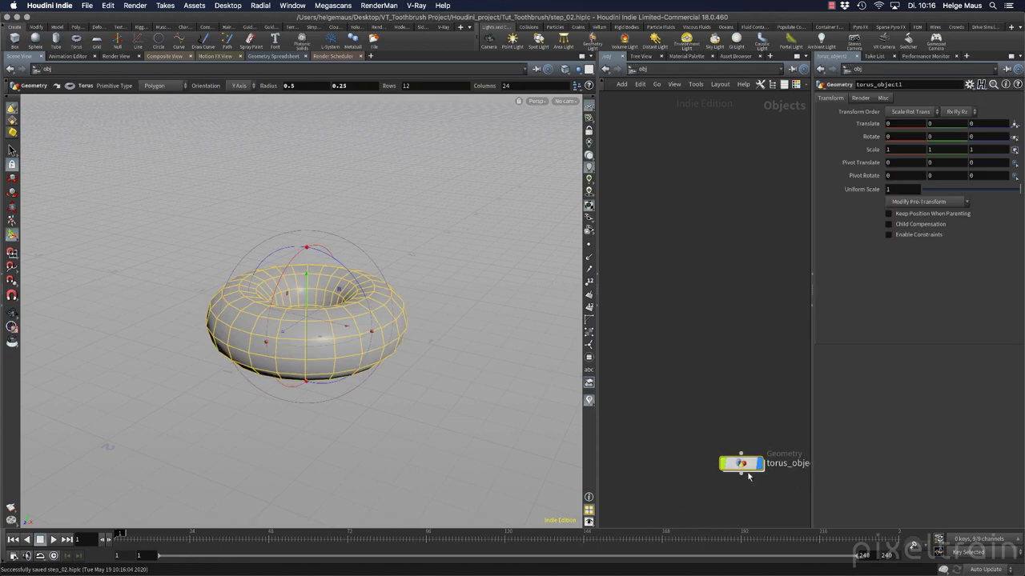
drag(748, 474, 692, 150)
double_click(697, 148)
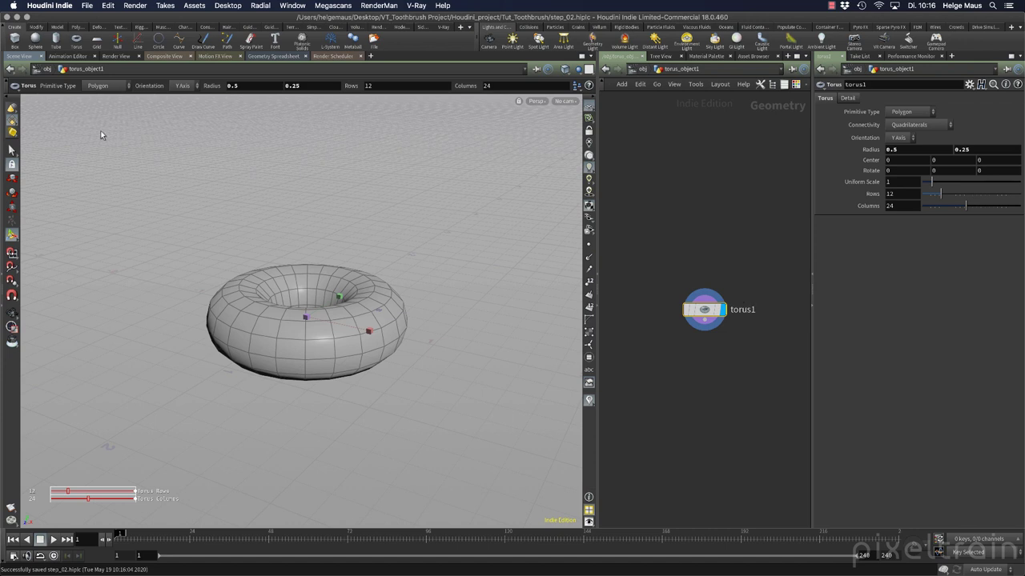
ctrl+click(36, 42)
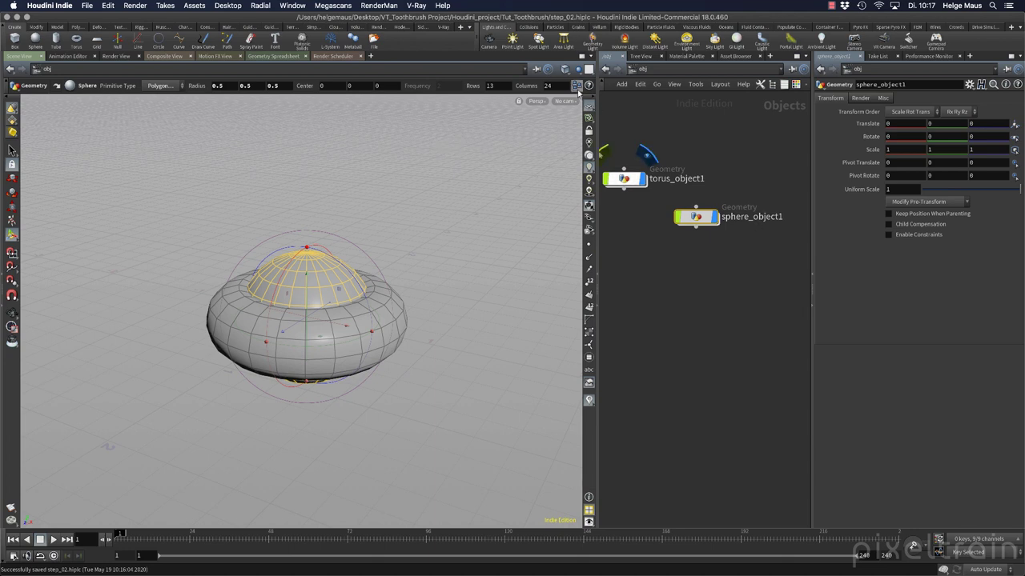
click(577, 86)
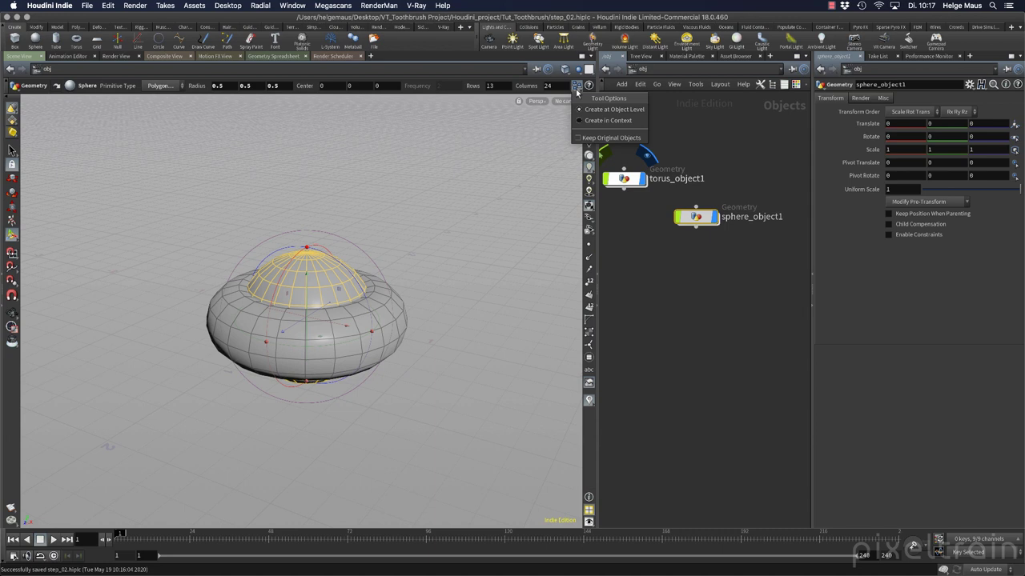
Step: Set new primitives to Create in Context and delete sphere_object1
click(613, 120)
middle_drag(685, 138, 720, 144)
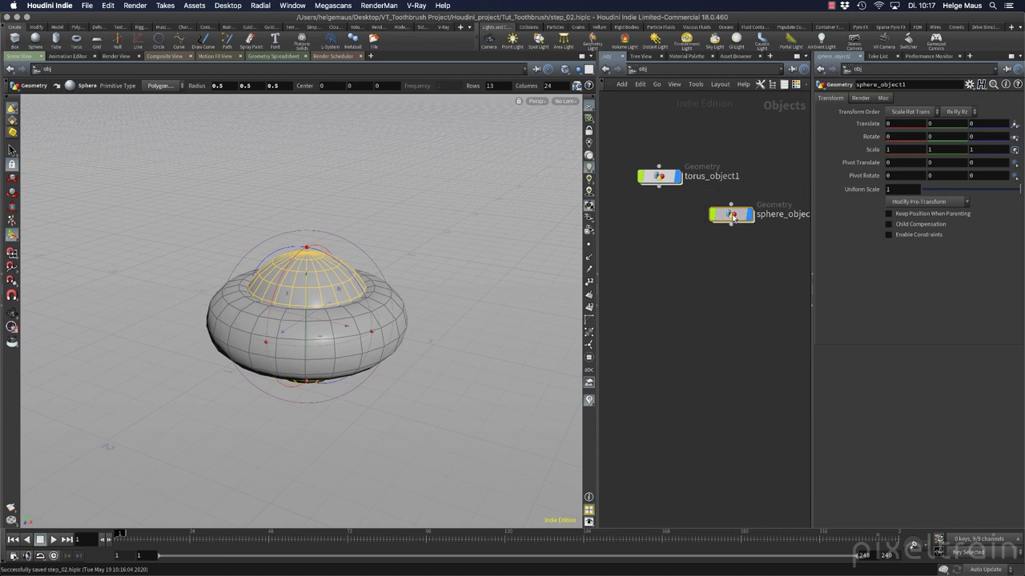
key(Delete)
Step: Add a sphere inside torus_object1 and place sphere1 level beside torus1
double_click(663, 181)
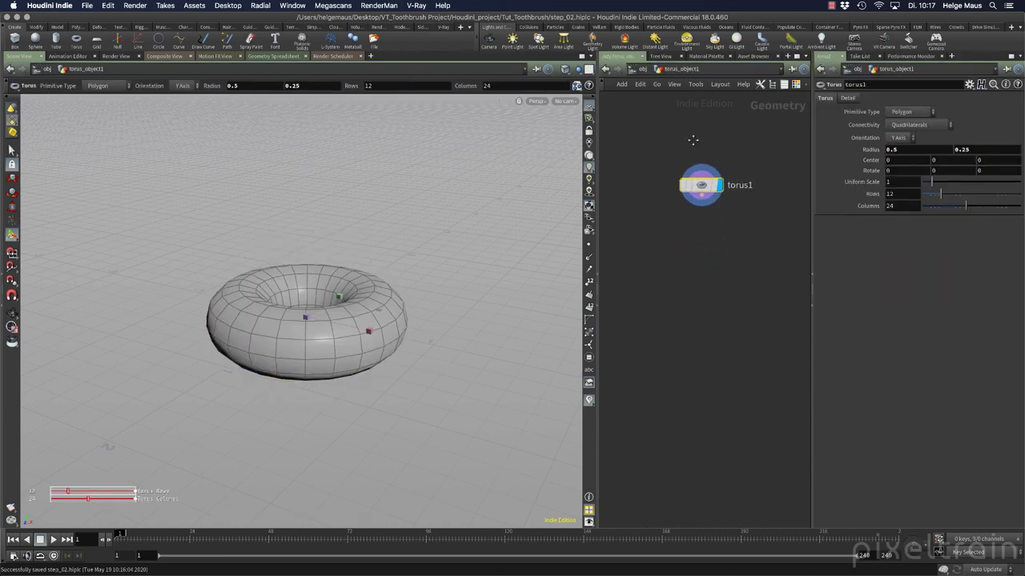
click(36, 40)
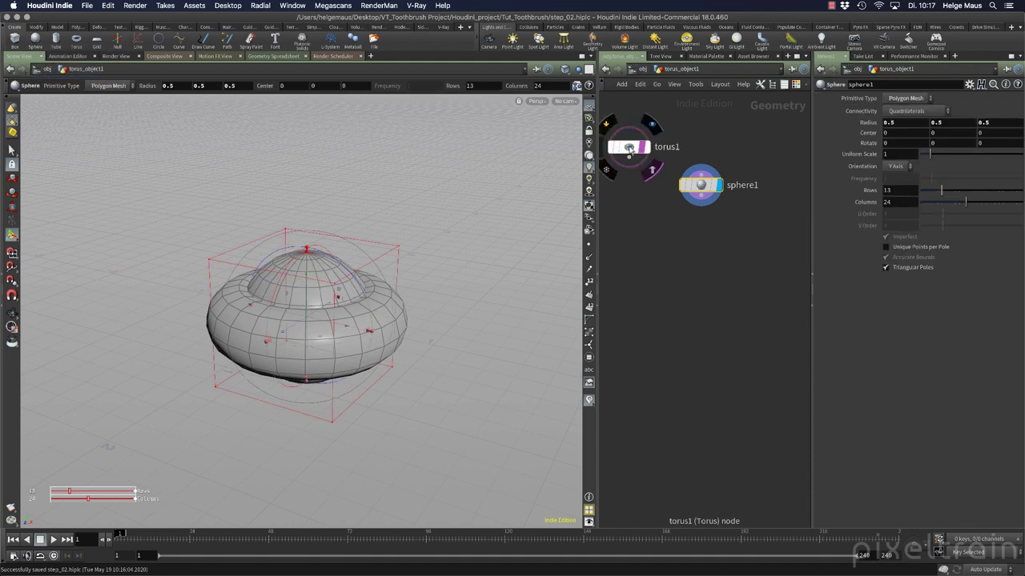
drag(628, 147, 638, 208)
drag(711, 185, 763, 175)
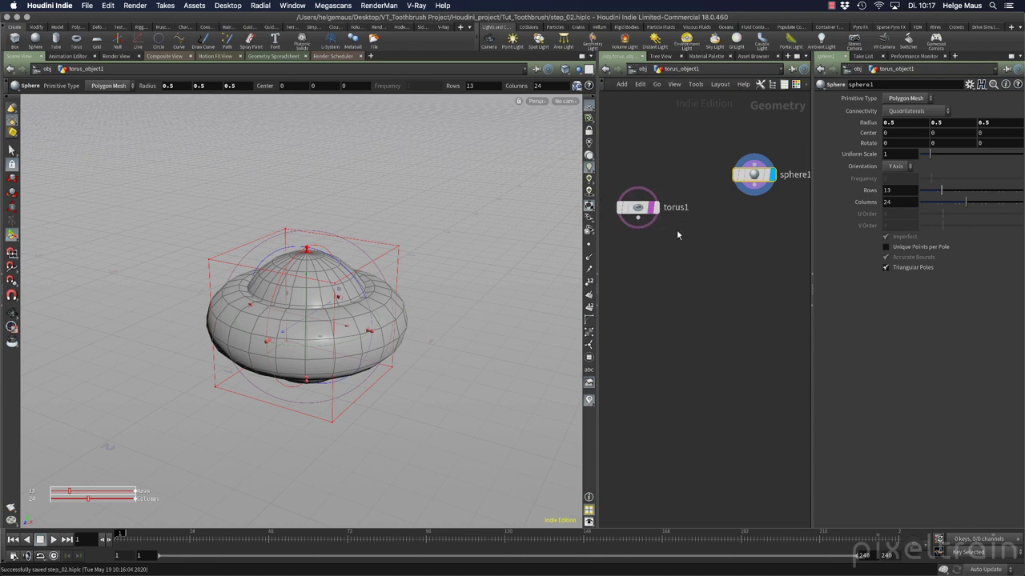
drag(754, 175, 742, 213)
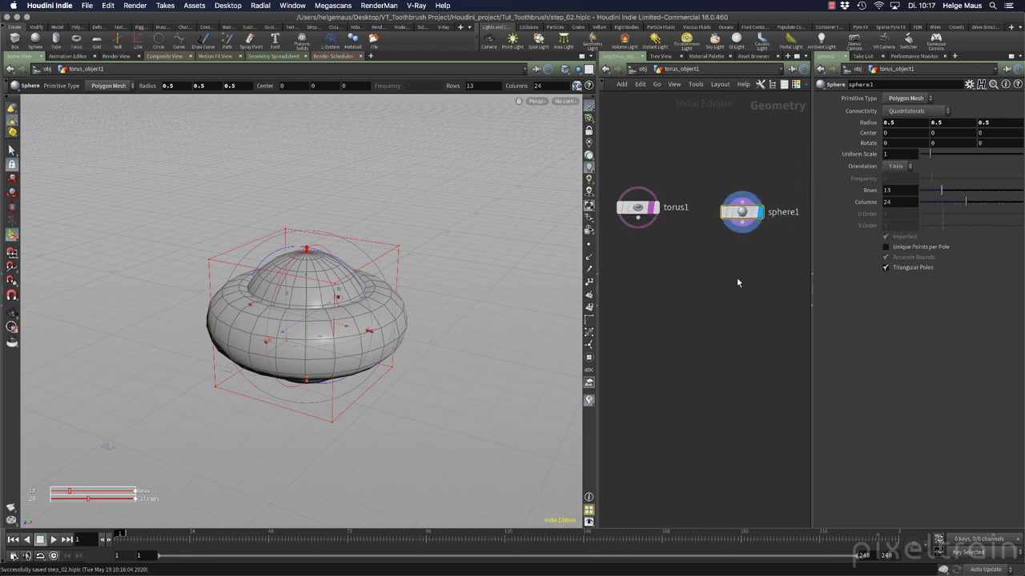
Step: Return to the object level and delete torus_object1
click(642, 69)
drag(645, 148, 682, 233)
key(Delete)
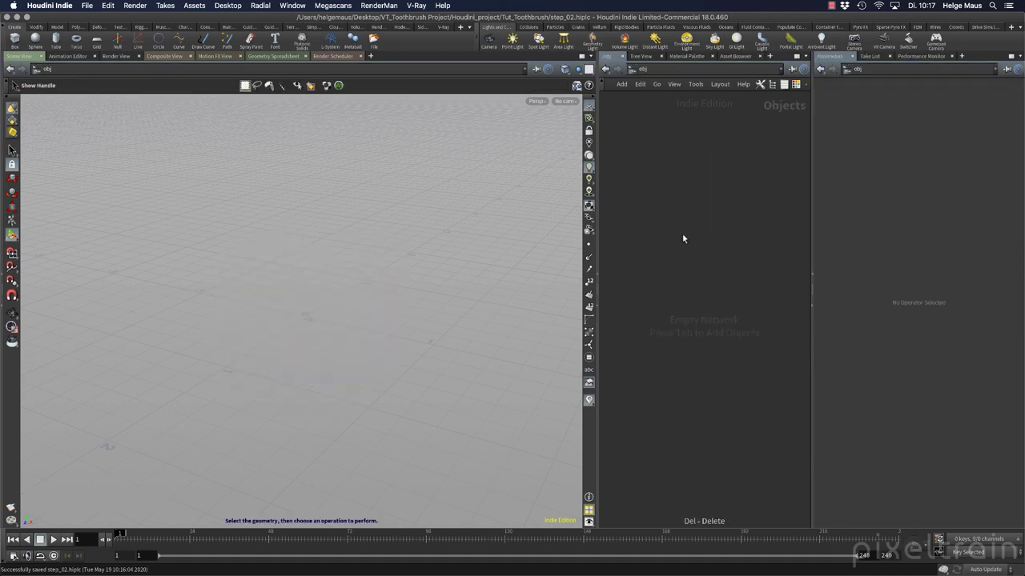
Step: Set the viewport Color Scheme to Dark in Display Options and switch to the Front view
click(576, 85)
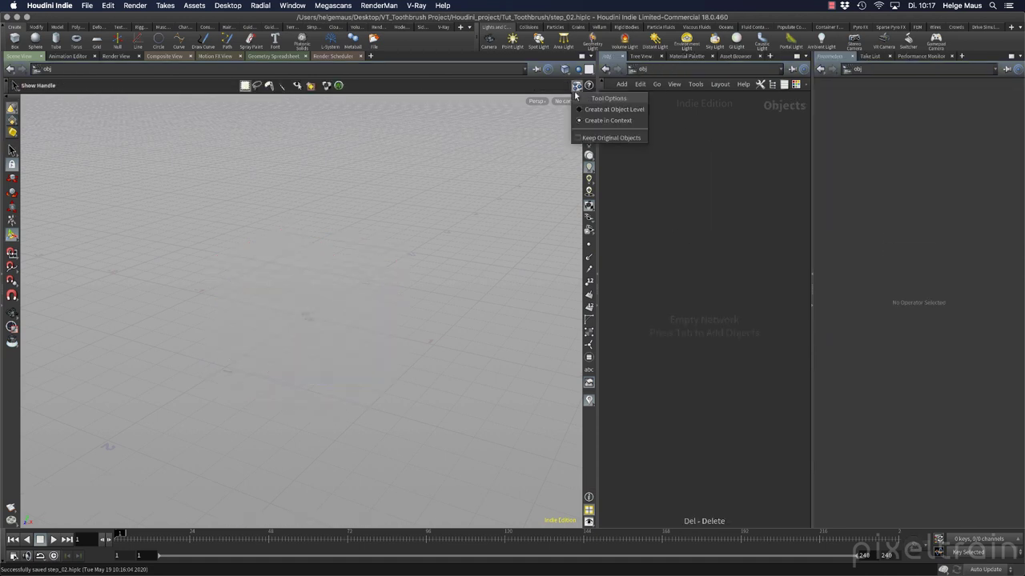
click(721, 136)
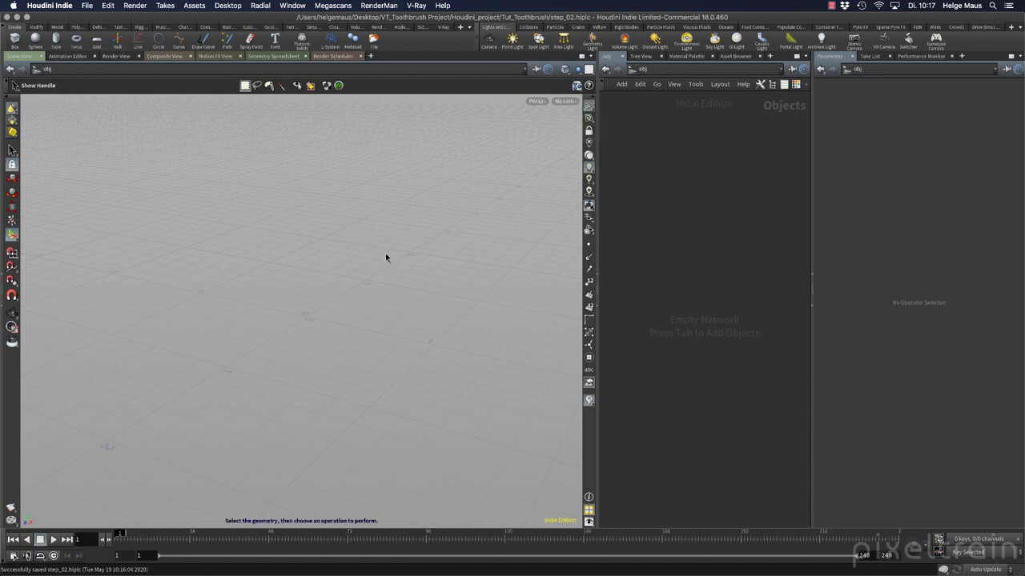
key(d)
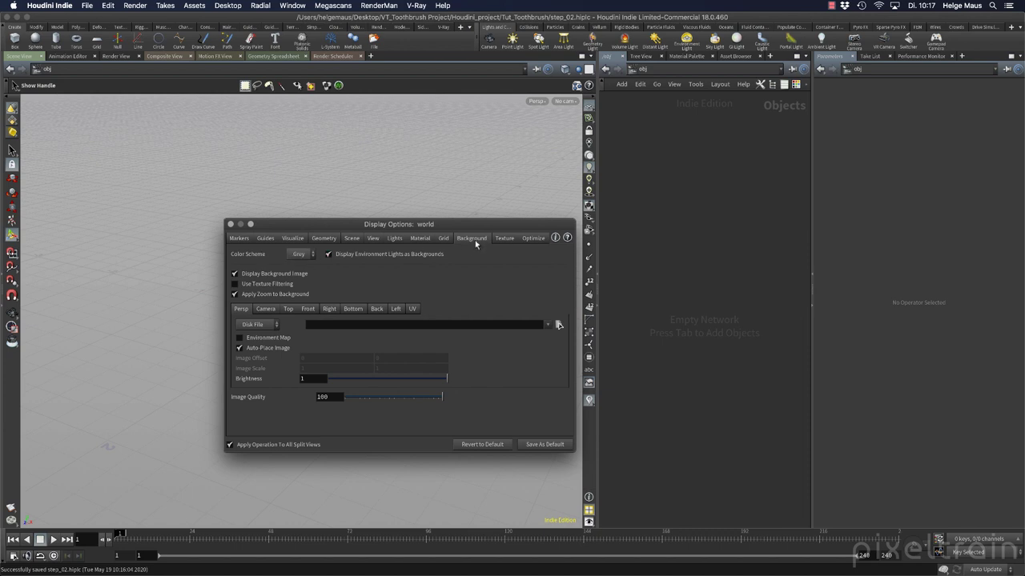
click(299, 253)
click(300, 272)
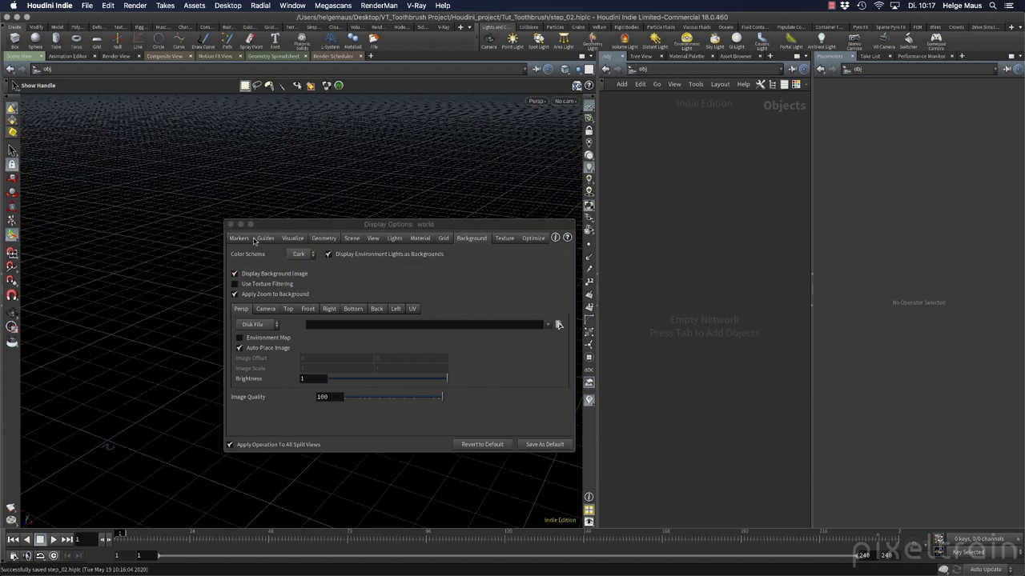
click(230, 225)
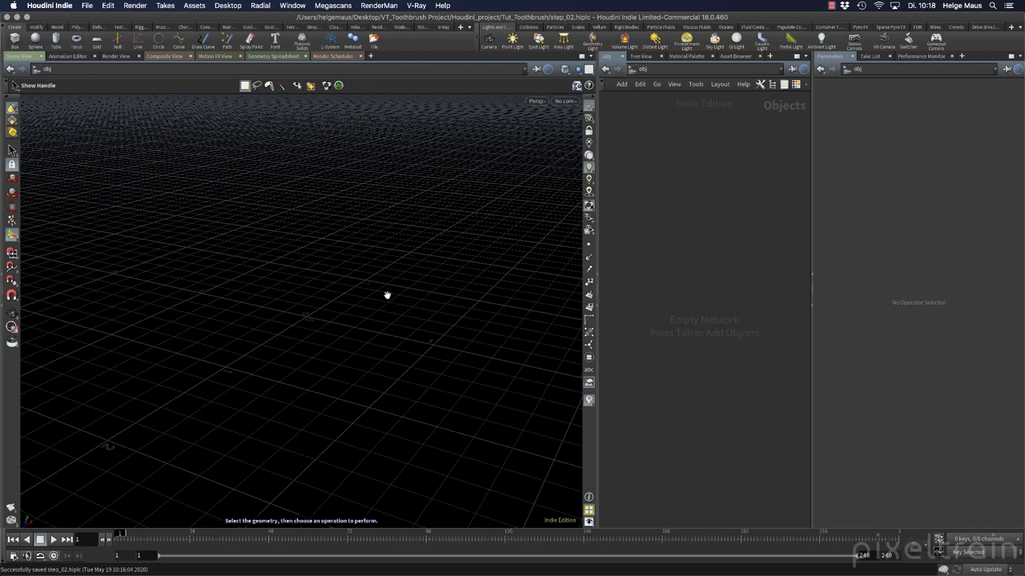
key(space+3)
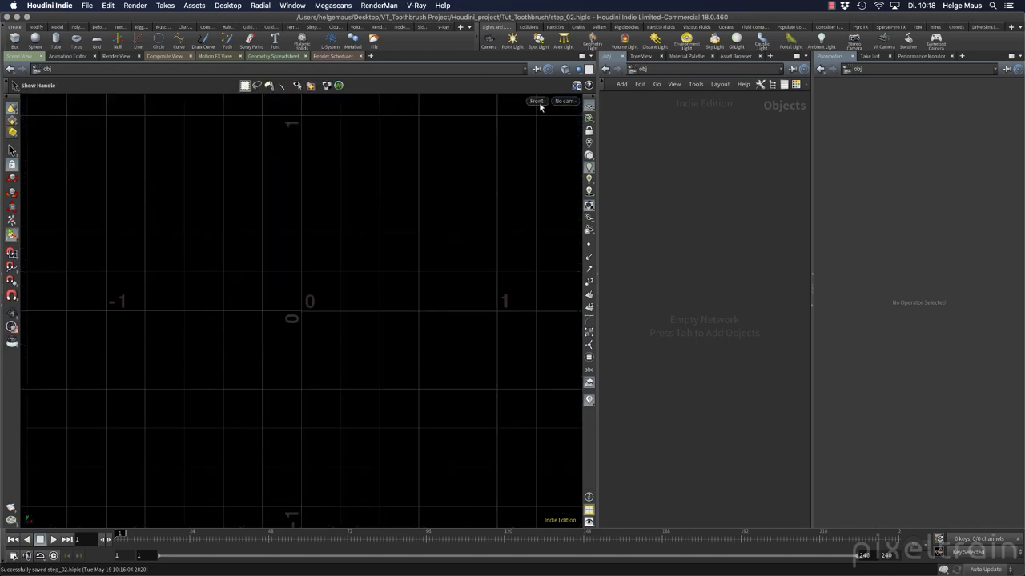
Step: Pan the Front view grid back into place, return to the Handle tool, and show the Model shelf
middle_drag(364, 373, 347, 480)
key(Return)
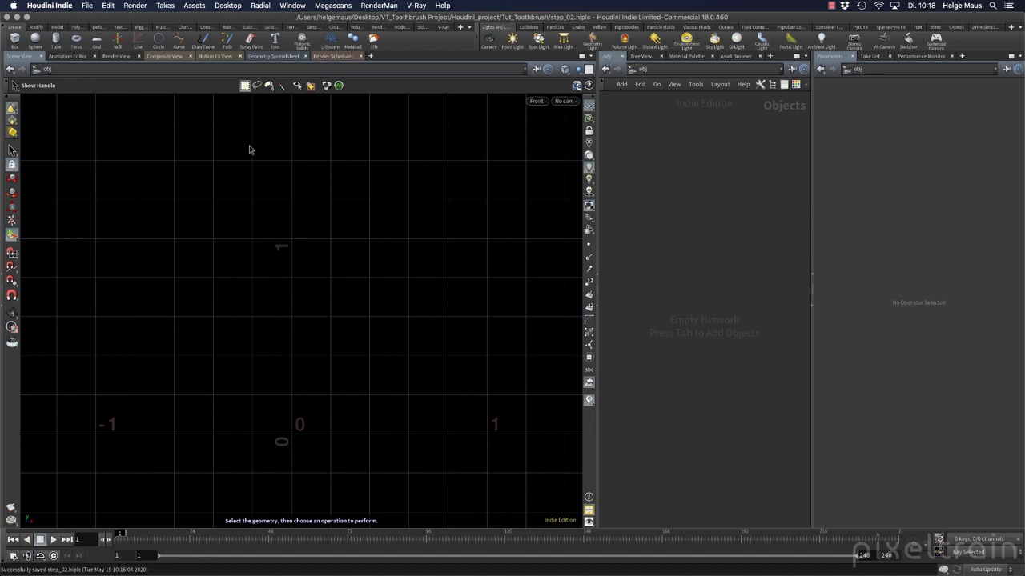
click(58, 27)
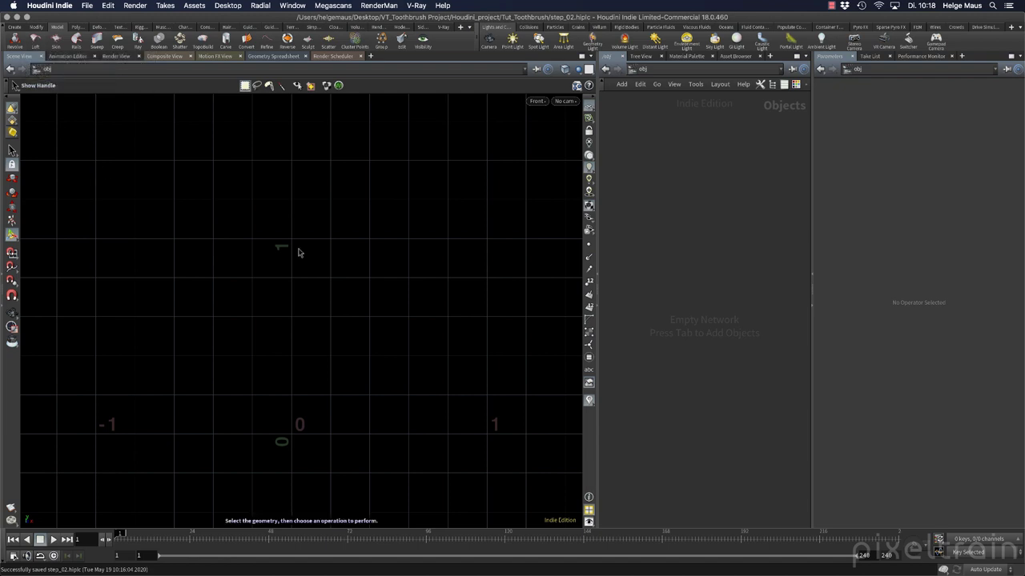
Step: Create an empty geometry object named 'Glass' and go inside it
key(Tab)
click(654, 207)
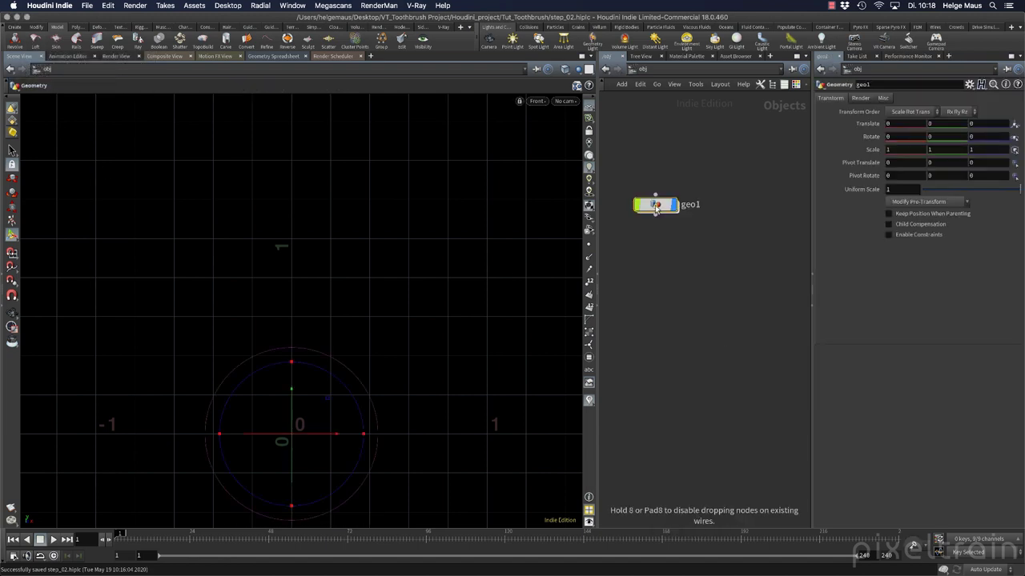
key(F2)
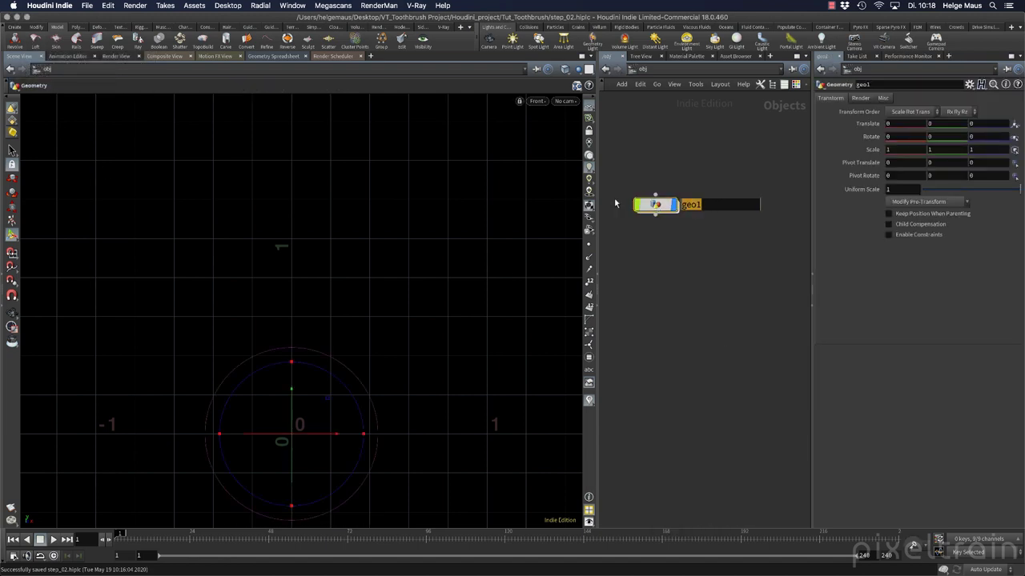
text(Glass)
key(Return)
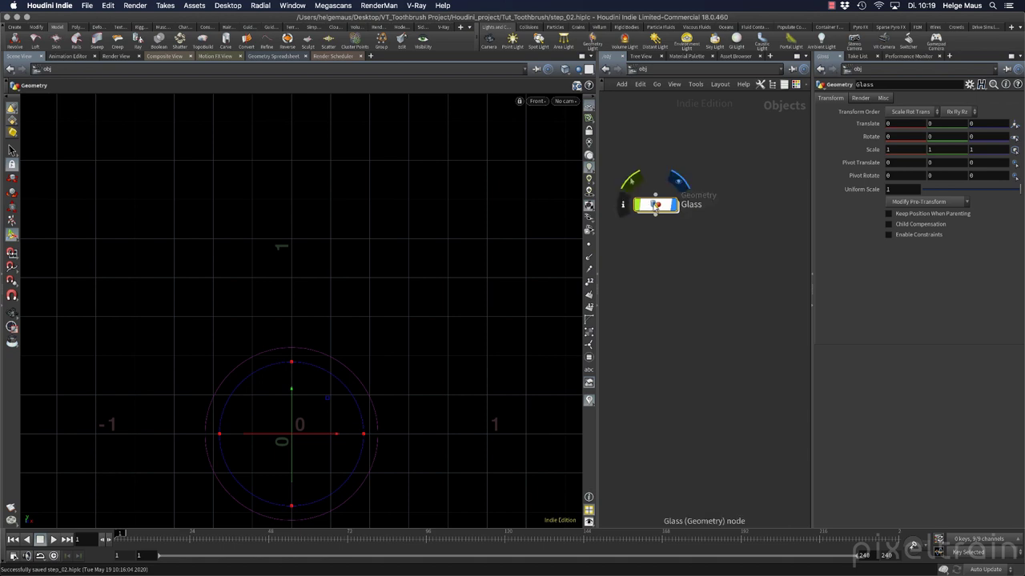
double_click(655, 207)
Step: Add a Curve node (curve1) inside Glass and enable its Show Handle option
key(Tab)
text(curv)
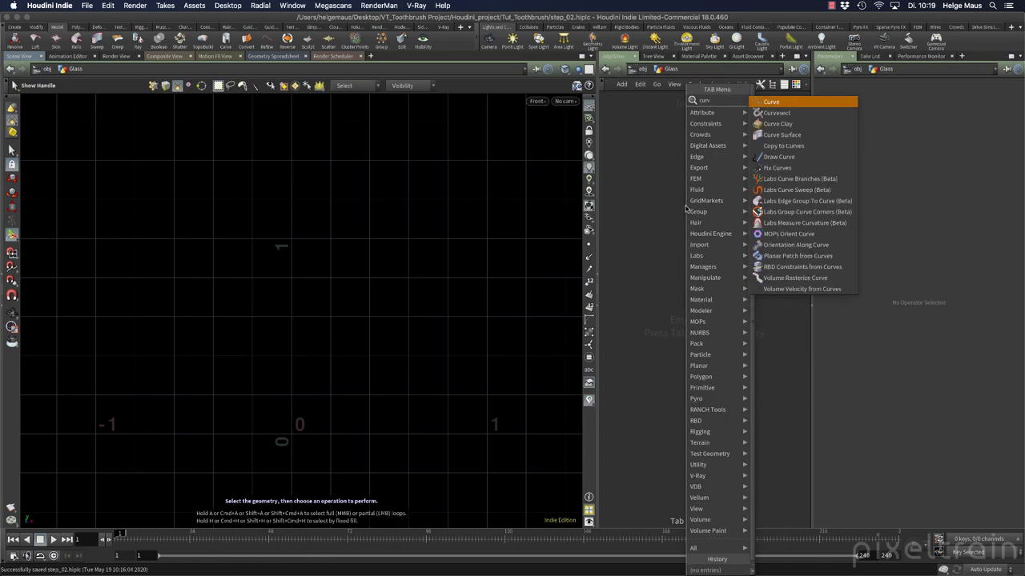
key(Return)
click(685, 206)
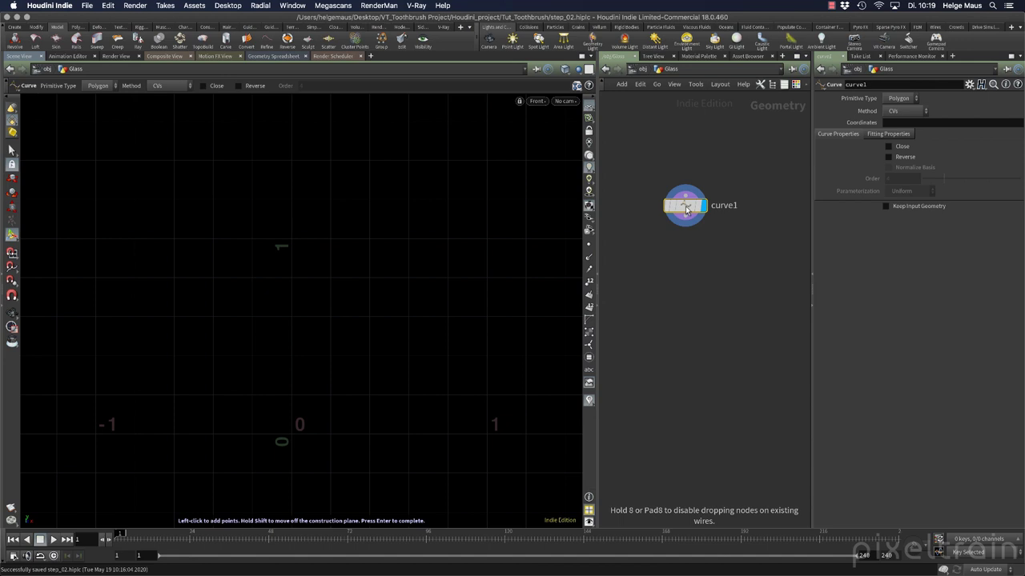
drag(687, 210, 695, 178)
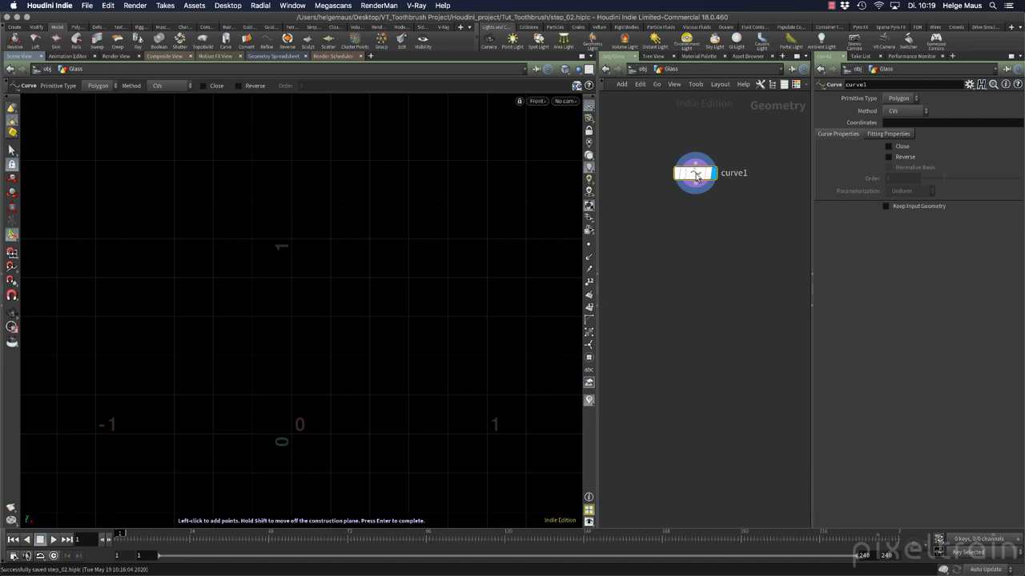
click(11, 237)
click(906, 99)
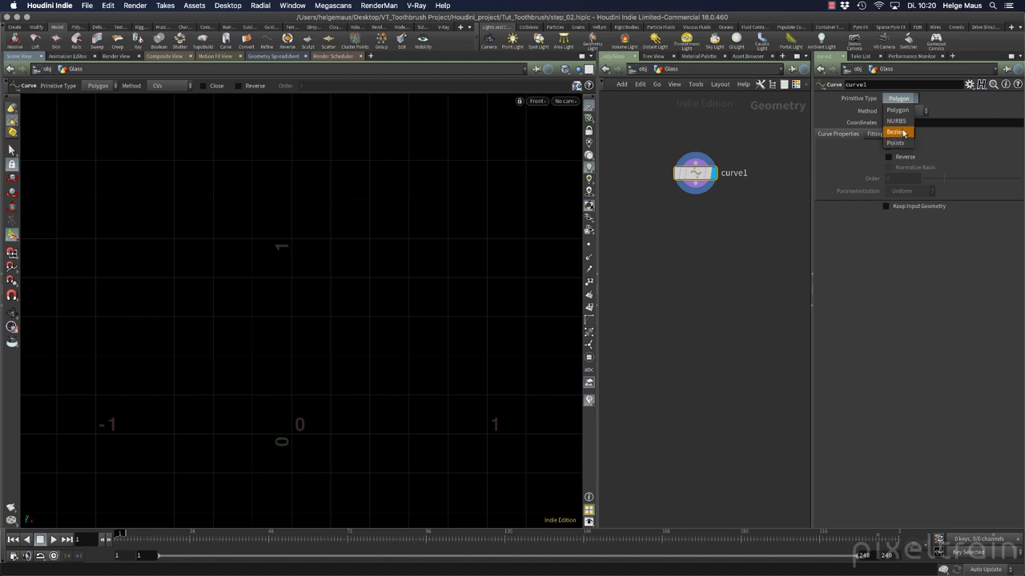
Step: Make curve1 a NURBS curve and place its first two points from the origin
click(905, 122)
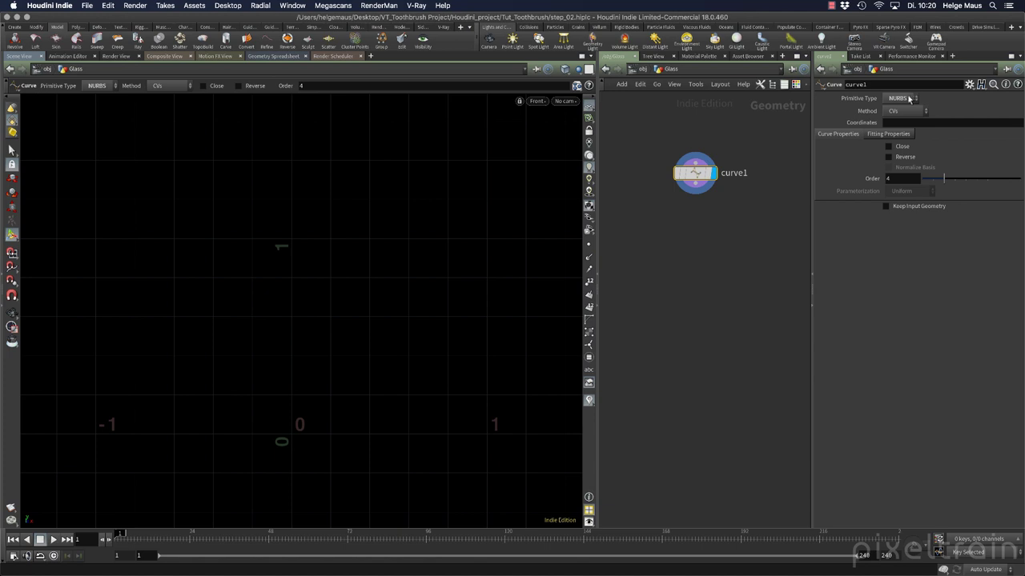
click(299, 432)
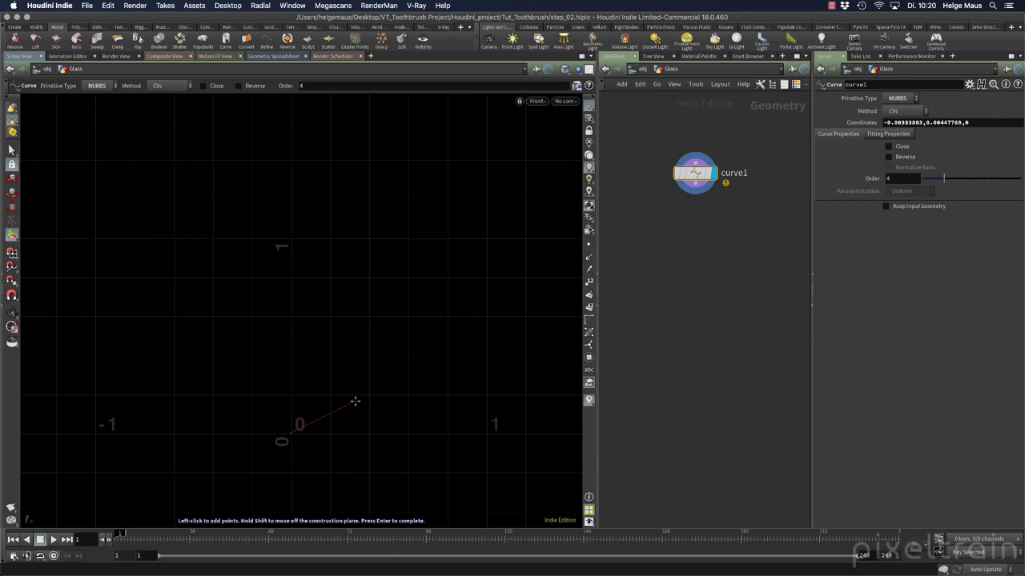
click(382, 419)
Step: Add four more CVs rising to the upper right, complete the curve, and pull a middle CV left
click(408, 344)
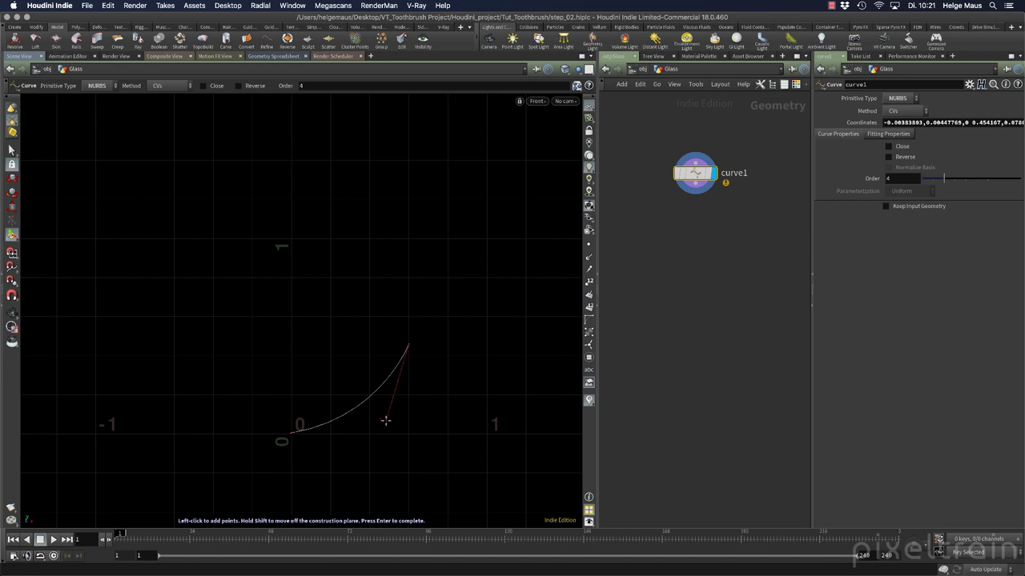
click(455, 291)
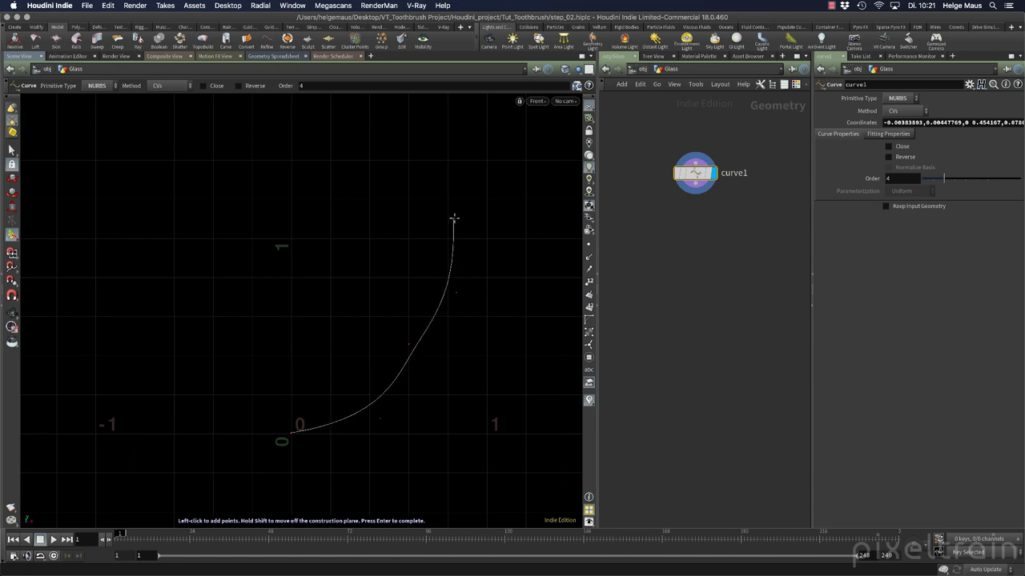
click(453, 218)
click(495, 182)
key(Return)
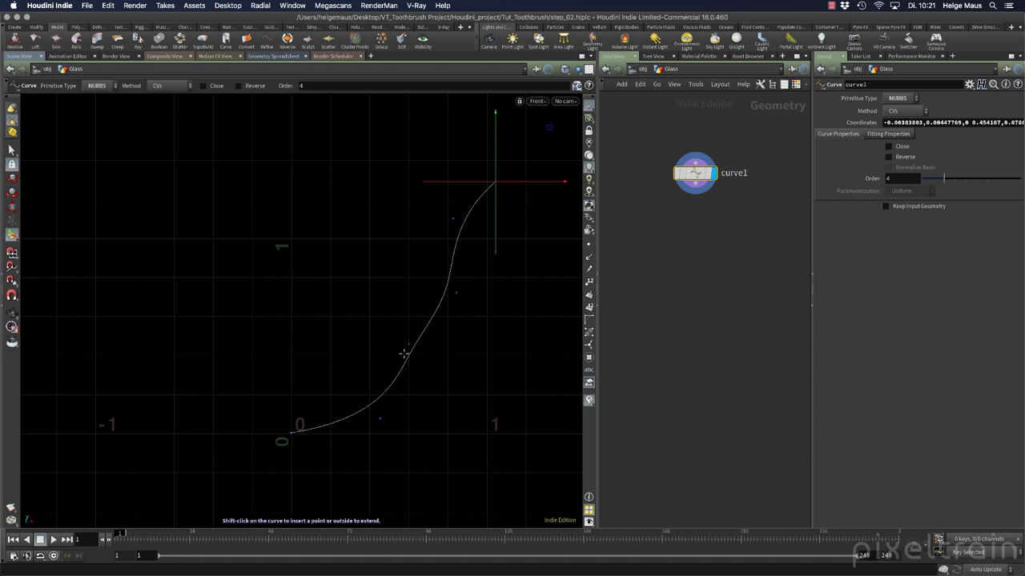
drag(409, 348, 373, 345)
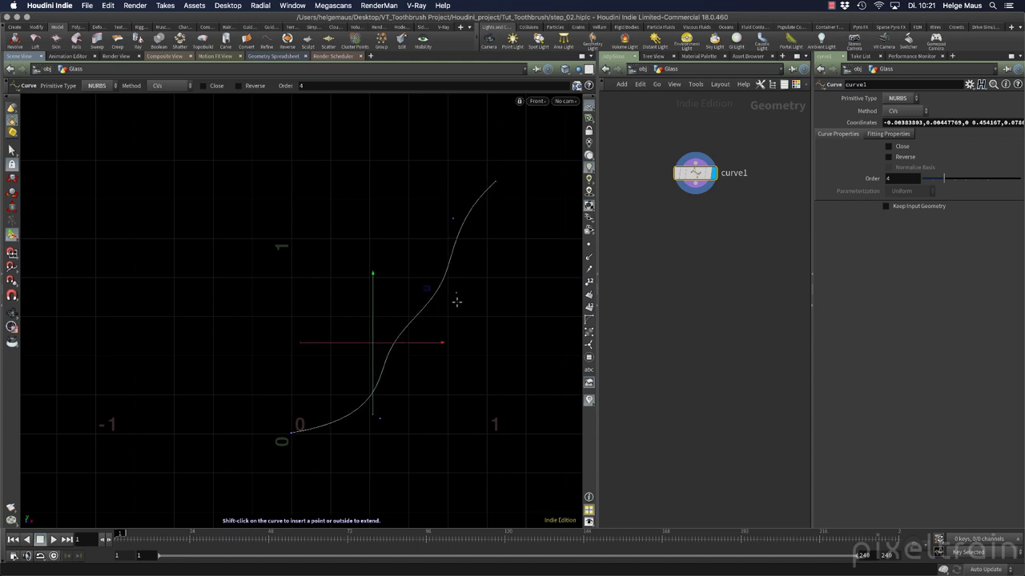
Step: Drag the profile CVs so the bottom shifts right and the upper part bulges left
drag(461, 327, 469, 336)
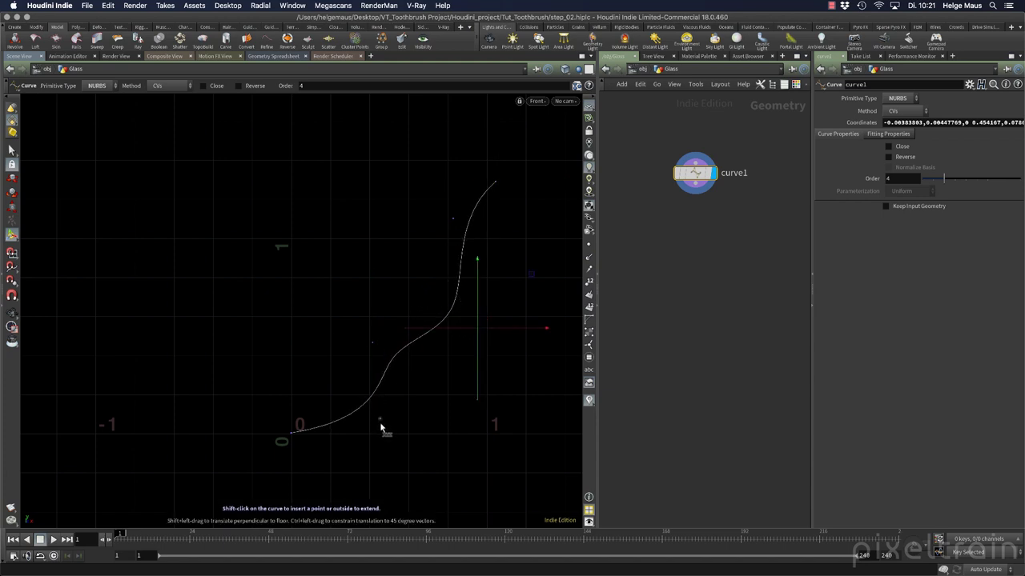
drag(382, 425, 426, 409)
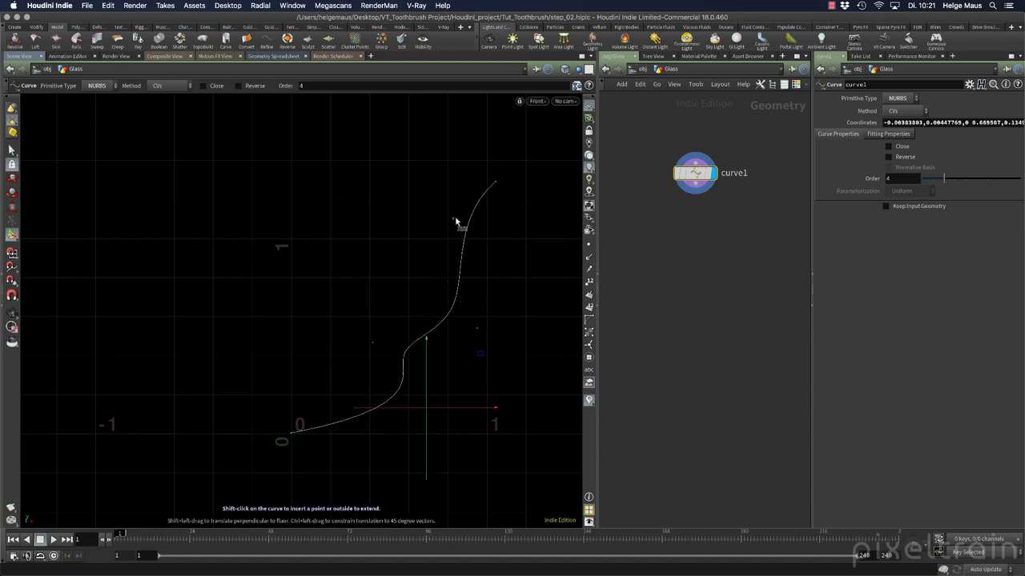
drag(421, 266, 384, 270)
click(384, 270)
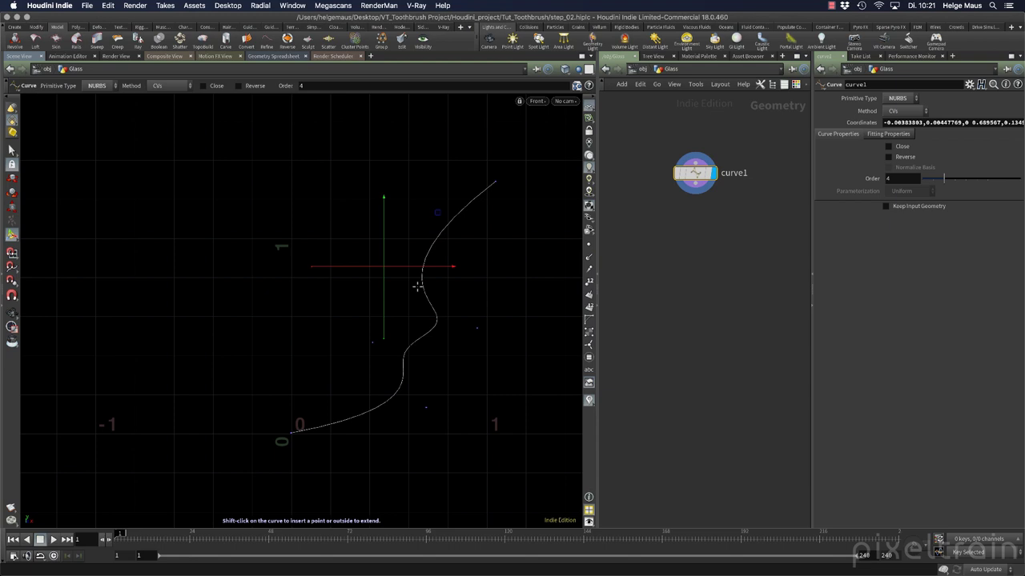
Step: Insert five extra CVs along the upper bend of the profile curve
shift+click(431, 245)
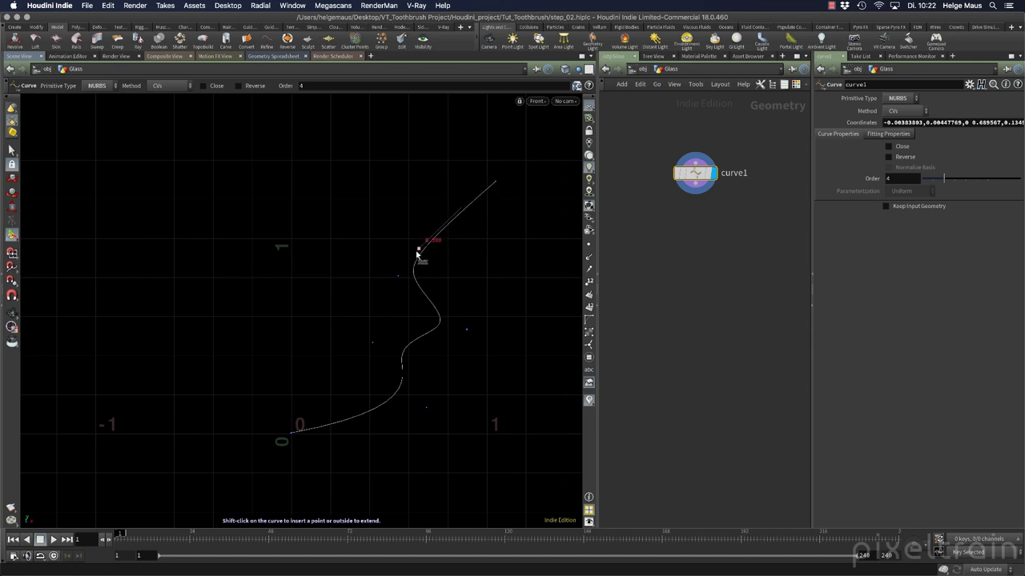
shift+click(404, 272)
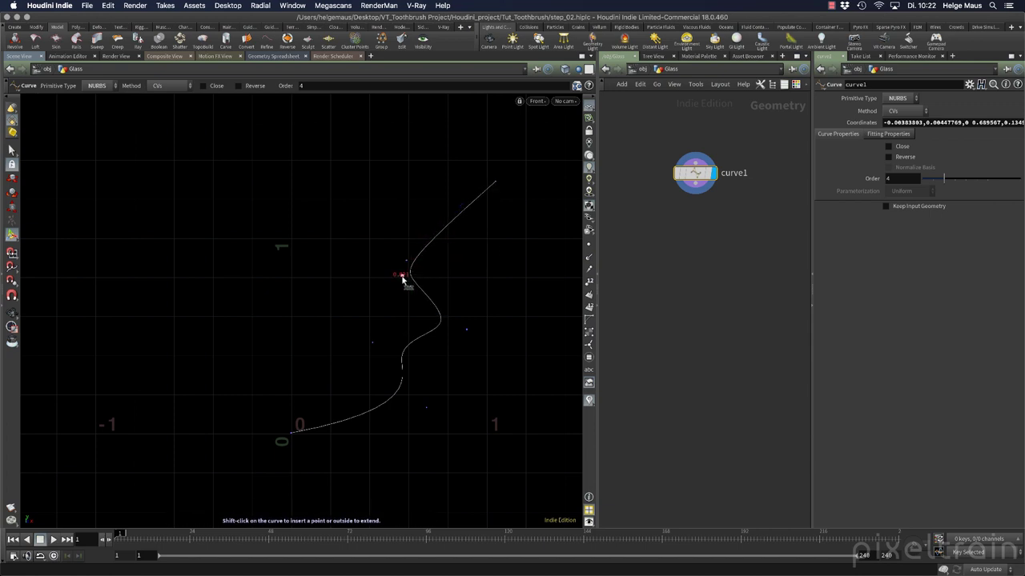
shift+click(405, 269)
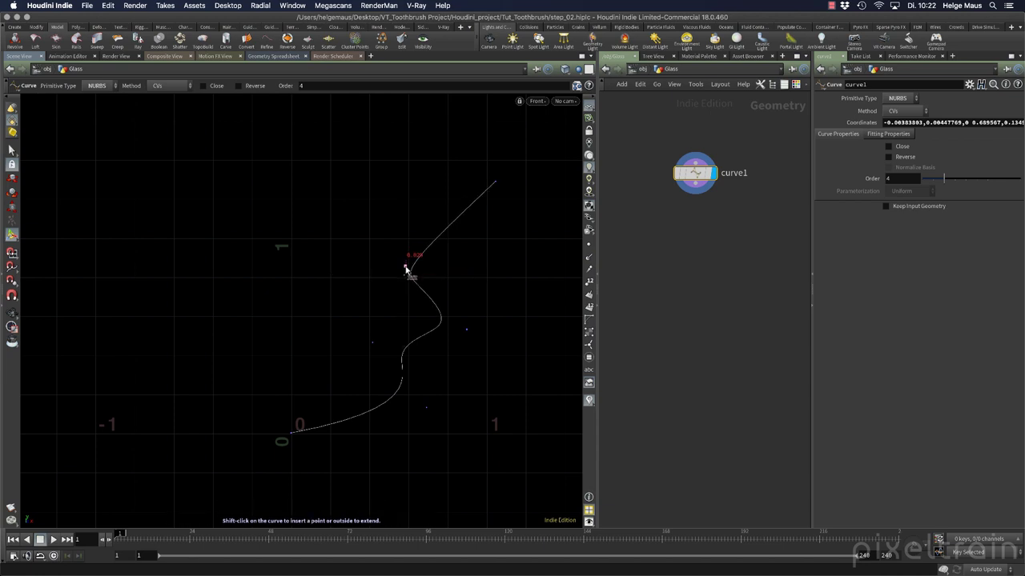
shift+click(407, 267)
shift+click(409, 268)
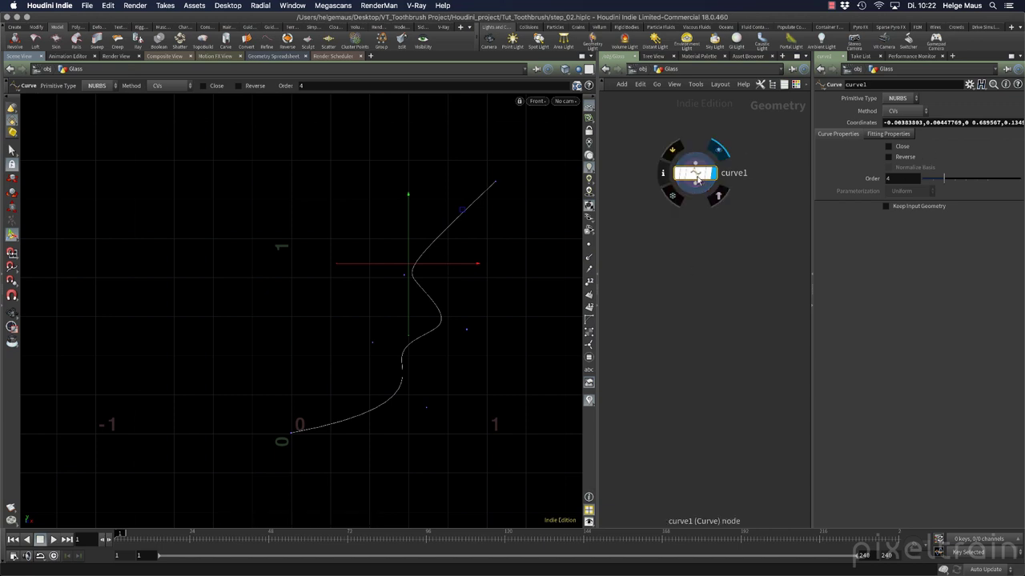
Step: Clear curve1's Coordinates and open the drawing Method list to pick Breakpoints
drag(809, 296, 775, 295)
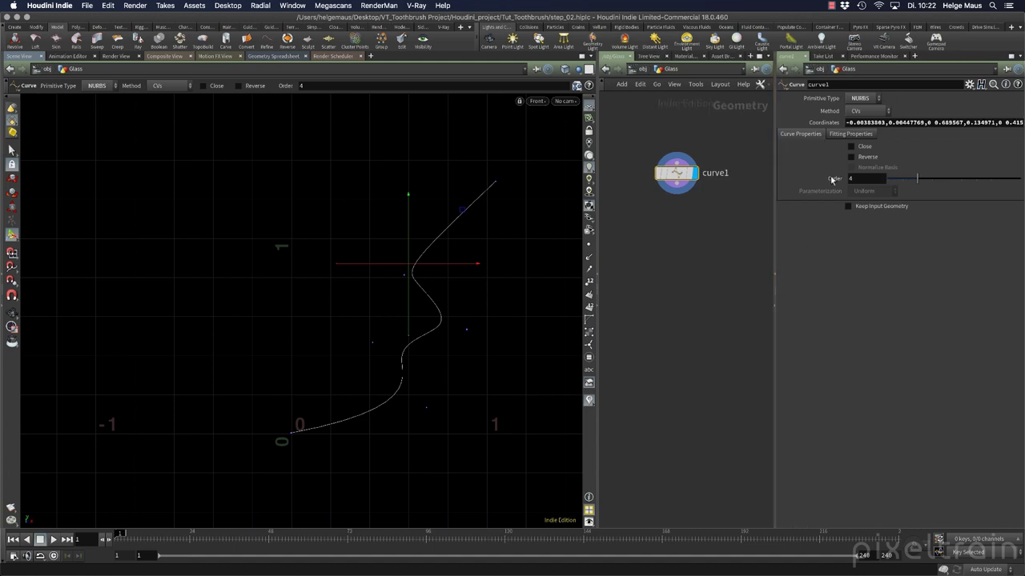
click(851, 122)
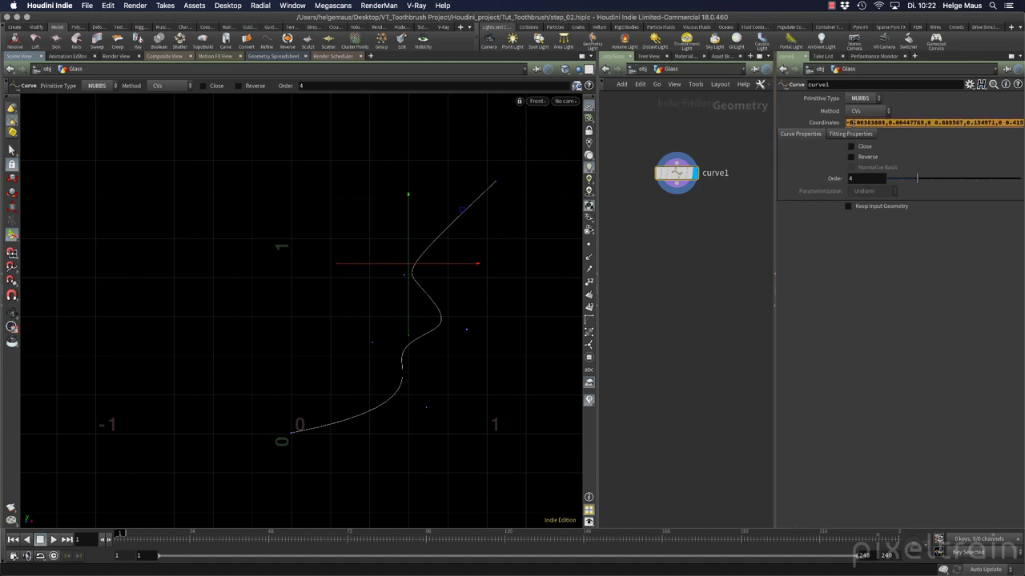
key(BackSpace)
key(Return)
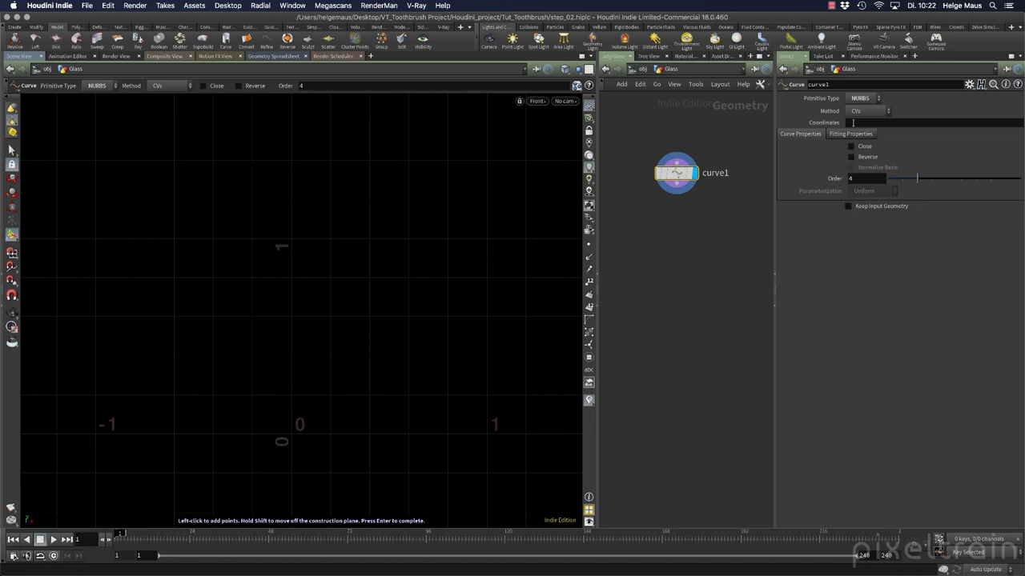
click(865, 112)
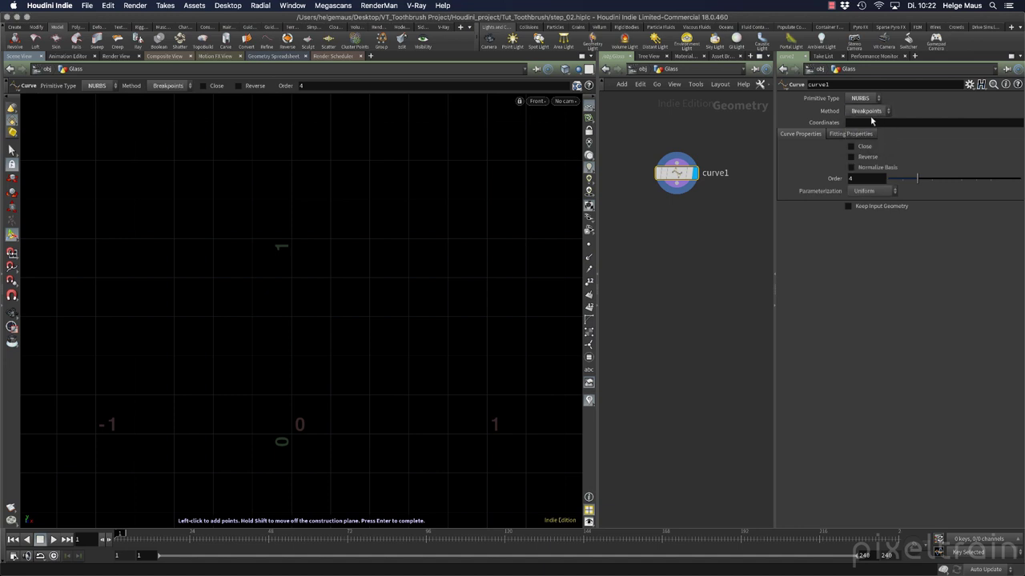
Step: Draw a six-point Breakpoints curve from the origin rising upward to the top
click(292, 434)
click(373, 413)
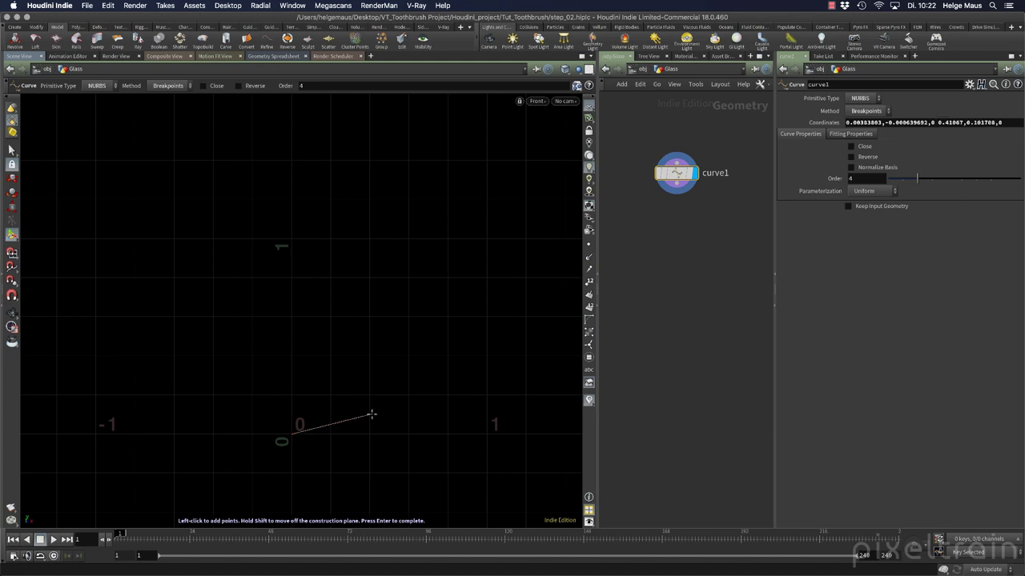
click(393, 361)
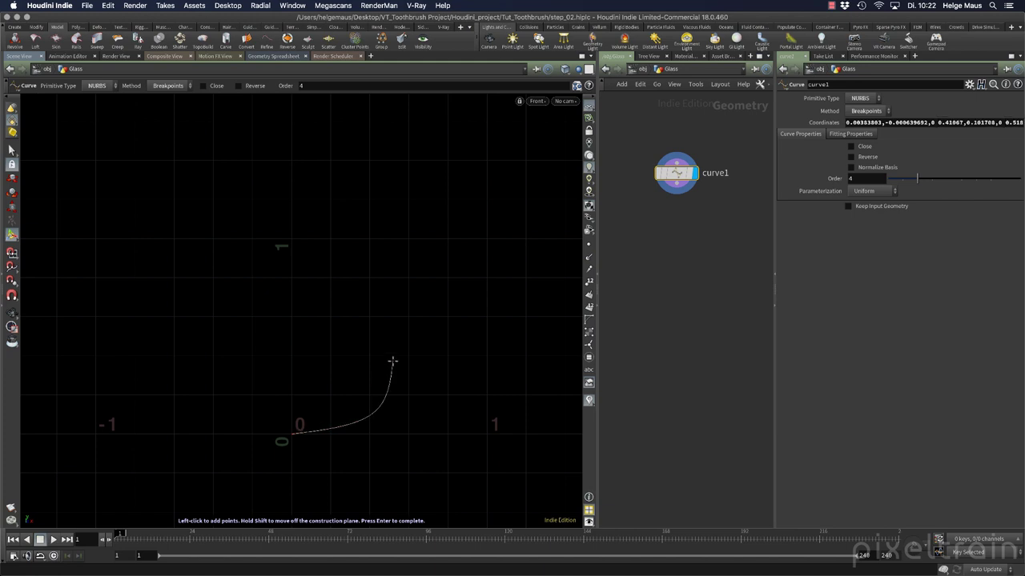
click(403, 308)
click(432, 259)
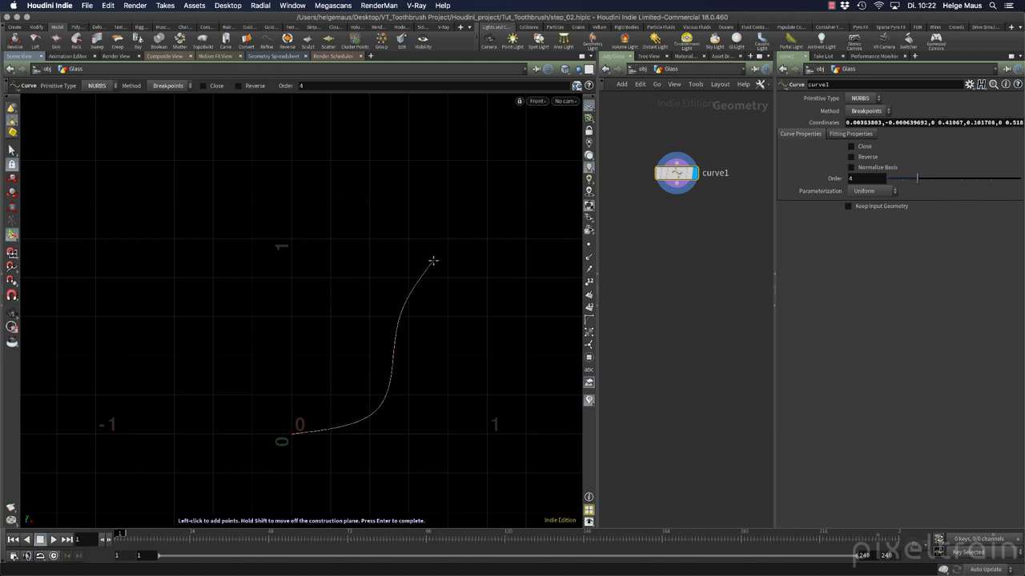
click(456, 208)
key(Return)
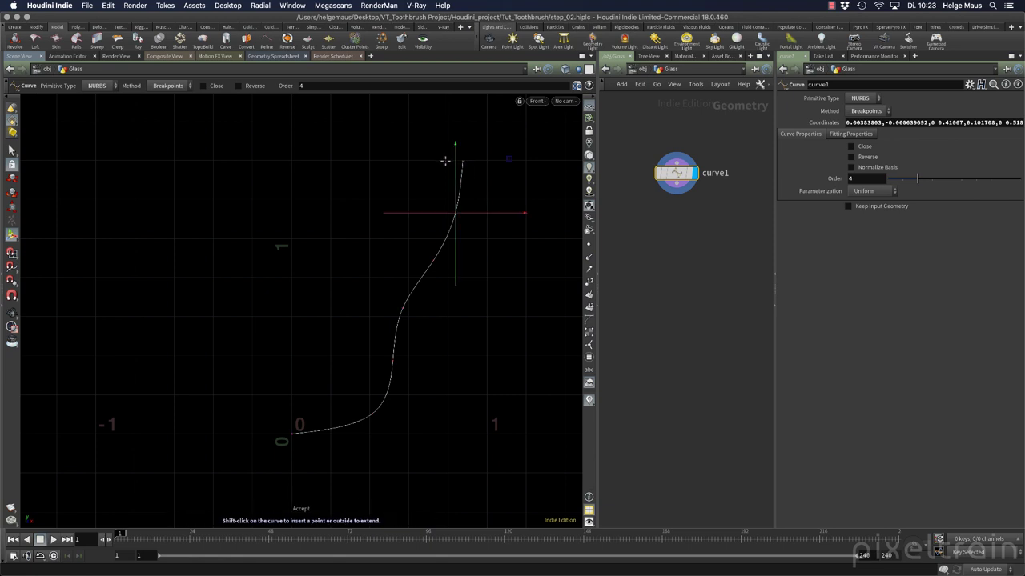
Step: Turn on Display Points and drag the lower bend points into a tighter S-bend
click(589, 245)
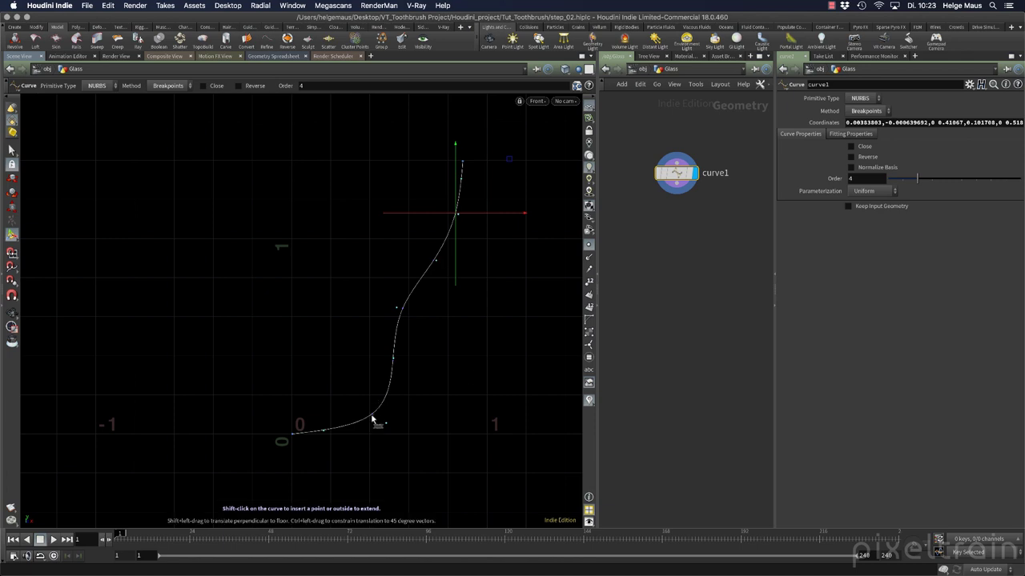
mouse_move(374, 416)
mouse_down()
mouse_move(350, 414)
mouse_move(373, 414)
mouse_up()
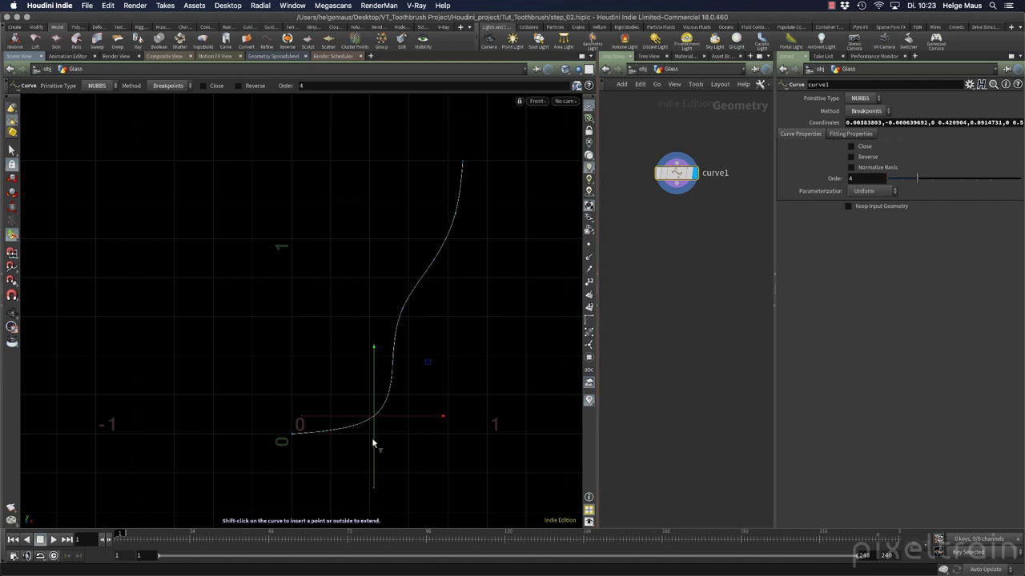
mouse_move(377, 419)
mouse_down()
mouse_move(397, 412)
mouse_move(376, 408)
mouse_up()
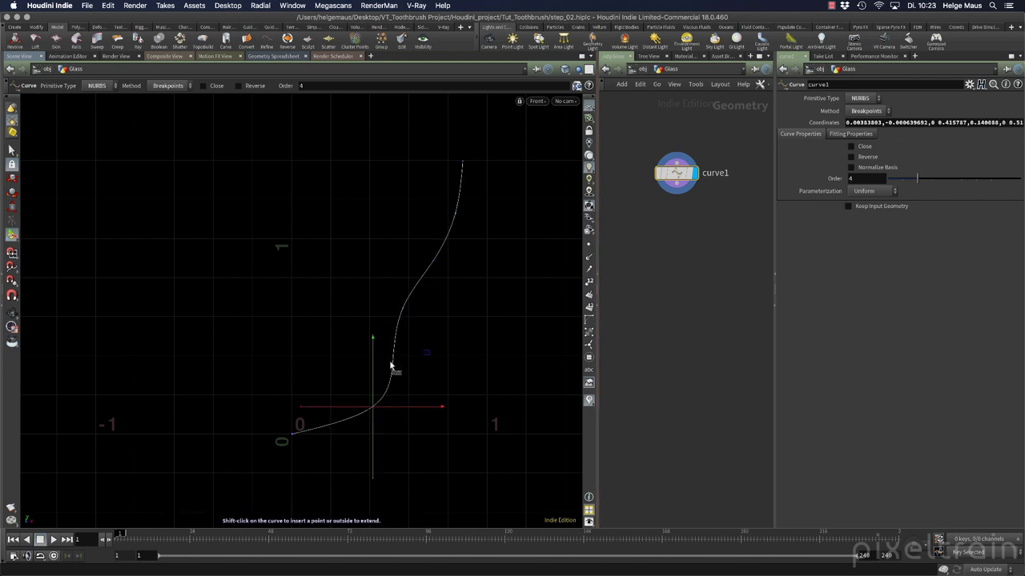
drag(395, 361, 423, 360)
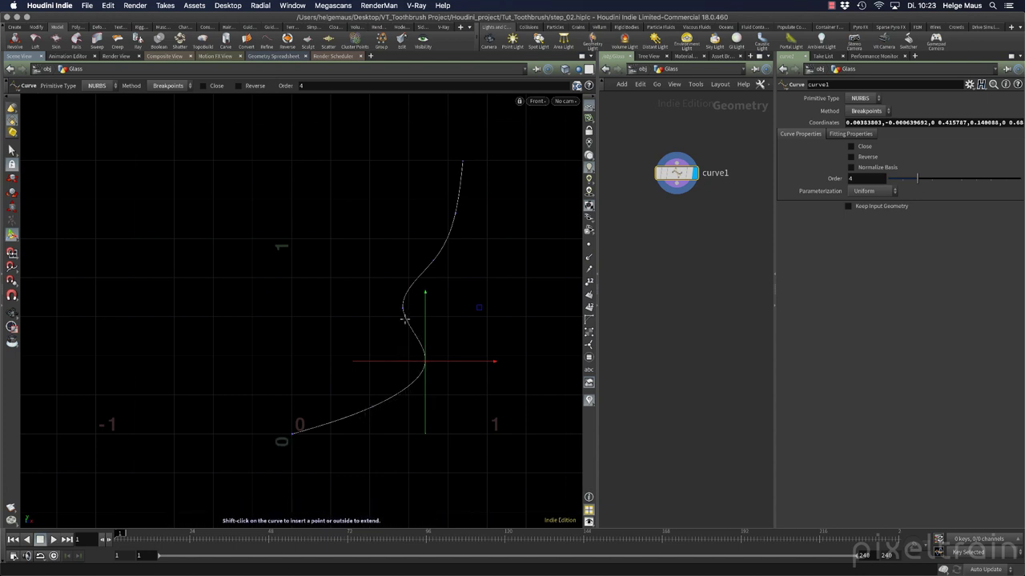
mouse_move(427, 366)
mouse_down()
mouse_move(366, 364)
mouse_move(455, 365)
mouse_move(425, 369)
mouse_up()
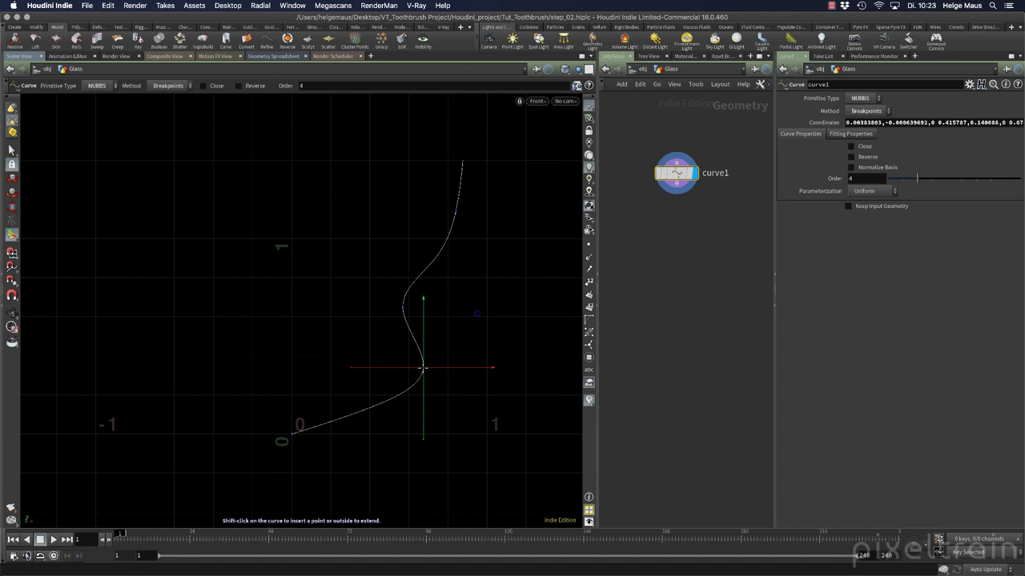
Step: Clear the curve's Coordinates and set Primitive Type to Polygon
triple_click(874, 122)
key(BackSpace)
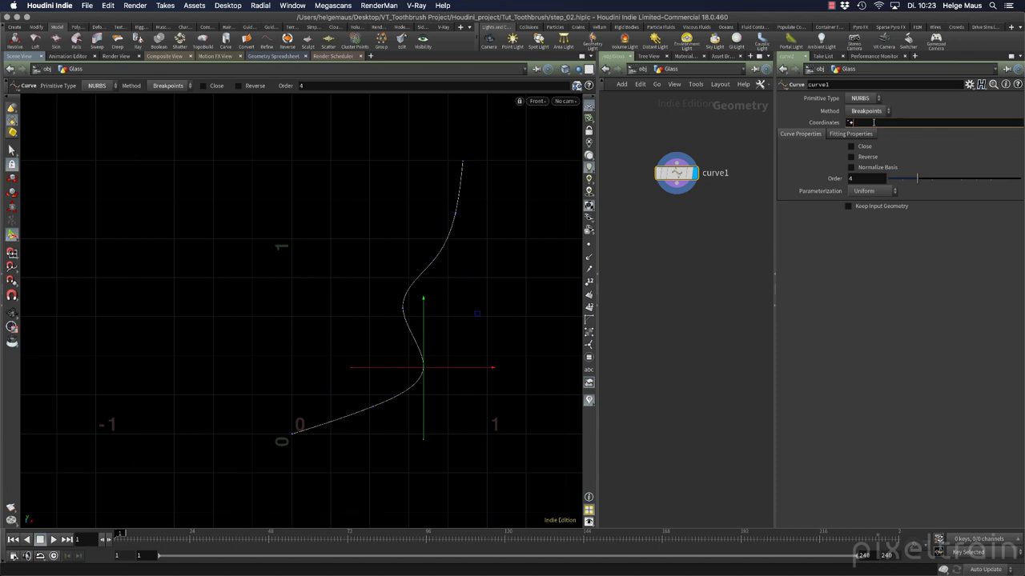
click(868, 99)
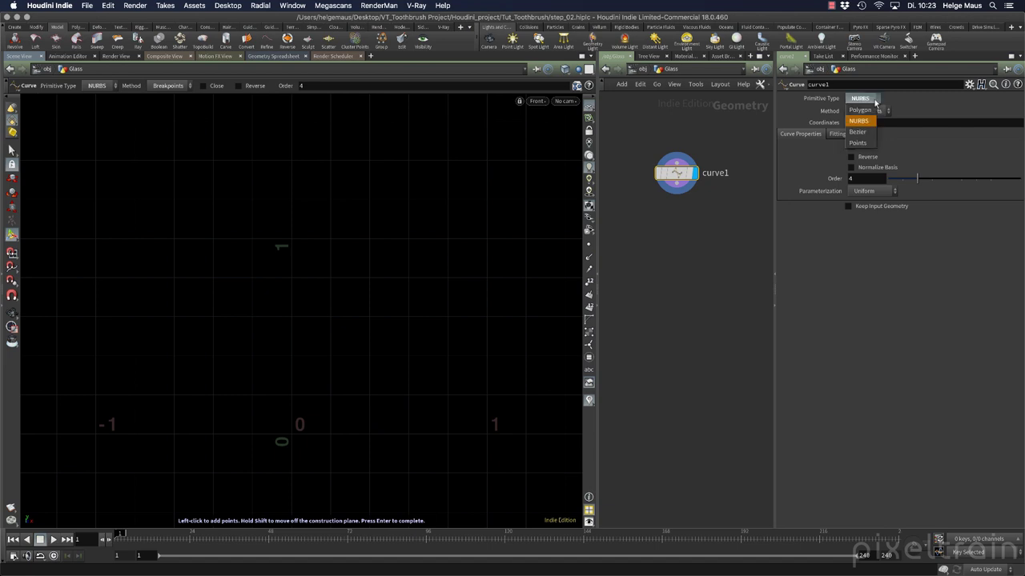
click(863, 110)
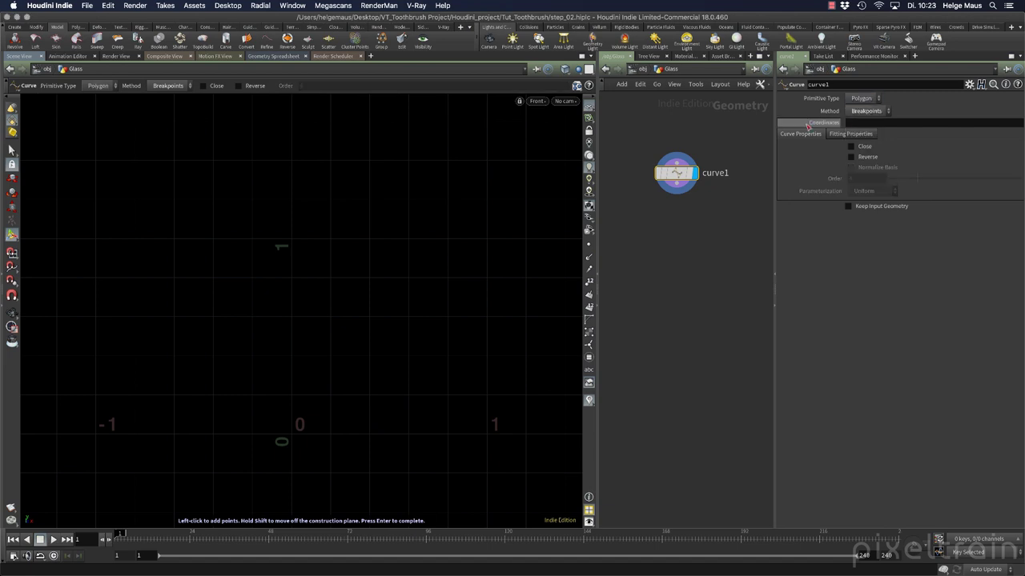
Step: Draw the polygon profile: flat base, angled corner, vertical wall and slanted rim
click(290, 434)
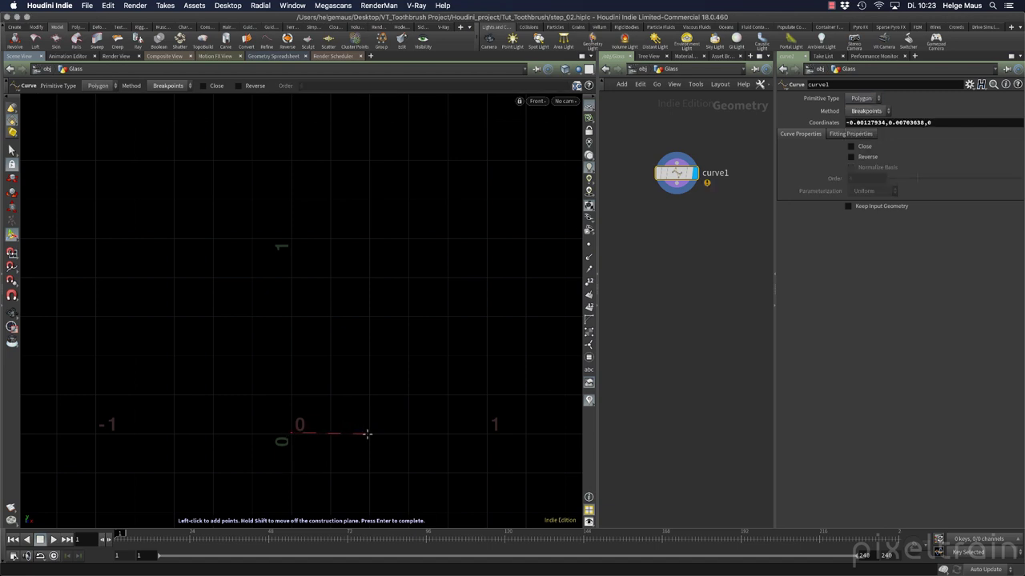
click(369, 433)
click(408, 375)
click(408, 276)
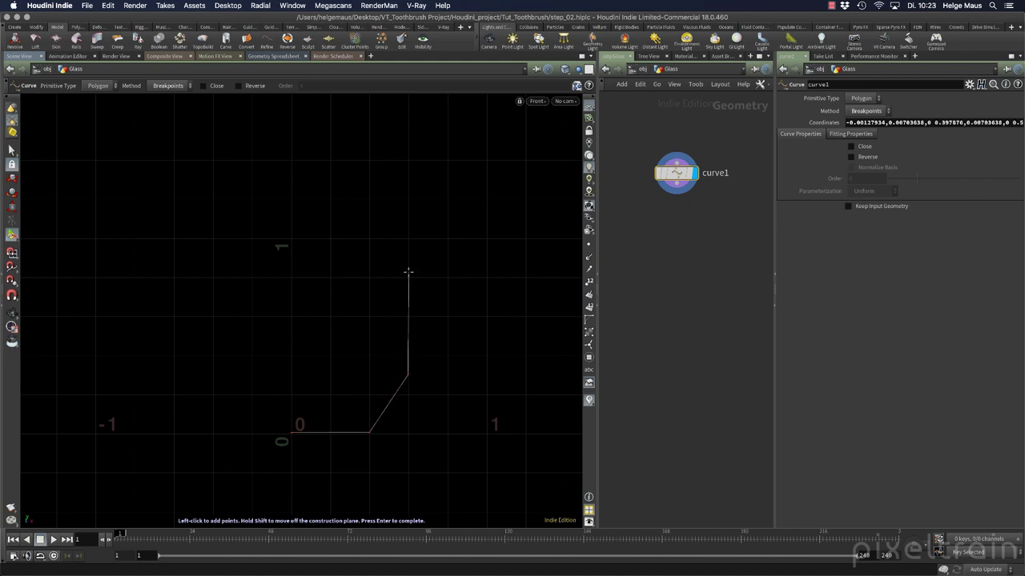
click(408, 221)
key(Return)
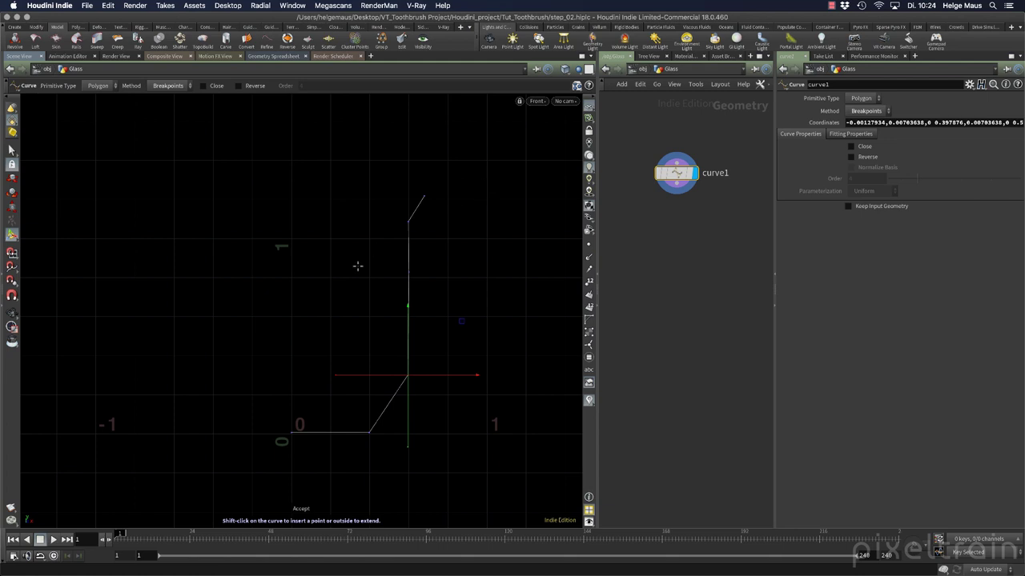
Step: Insert a test point on the base, pull it down, then delete it
shift+click(331, 433)
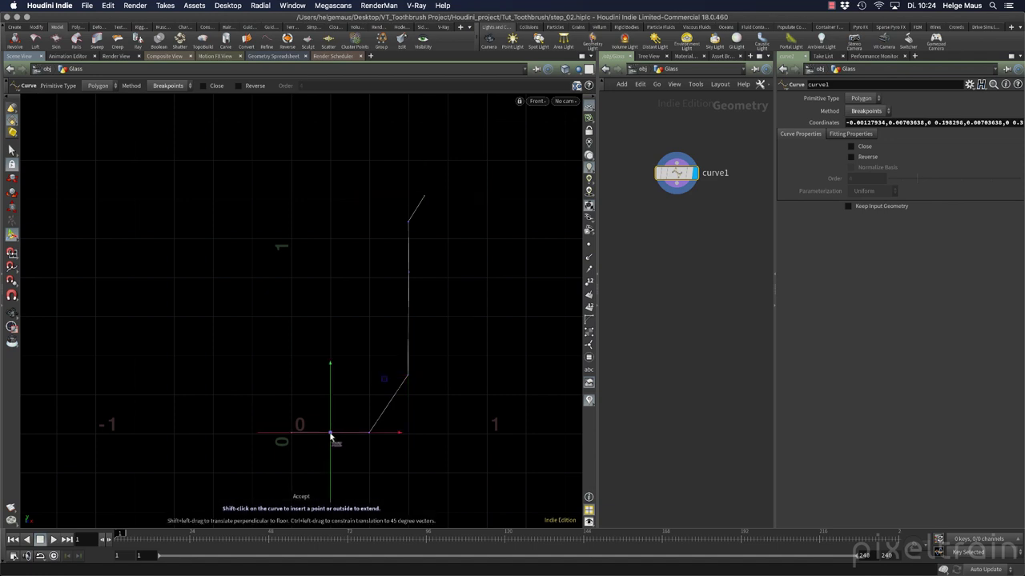
mouse_move(331, 437)
mouse_down()
mouse_move(336, 414)
mouse_move(331, 446)
mouse_up()
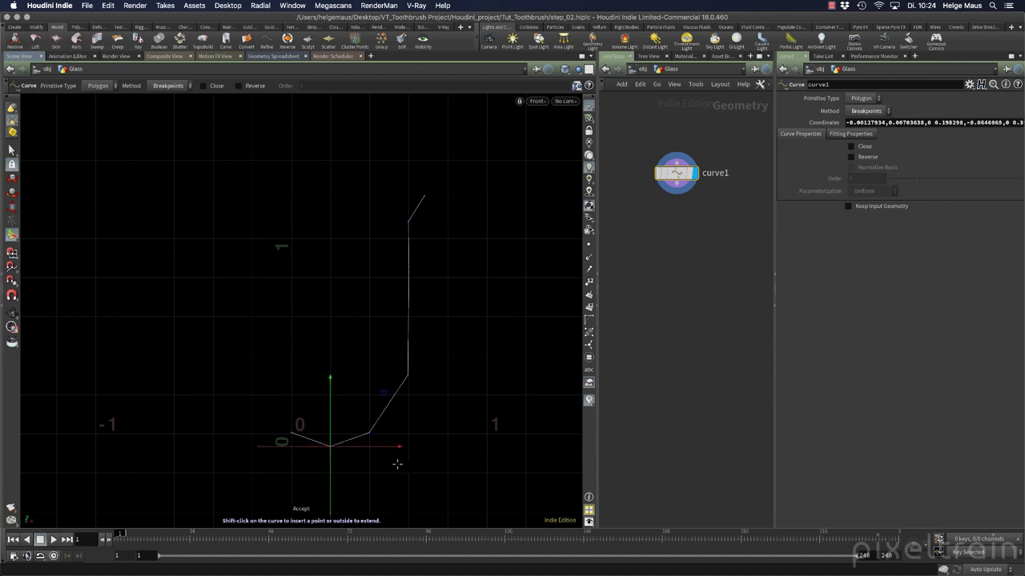
click(370, 434)
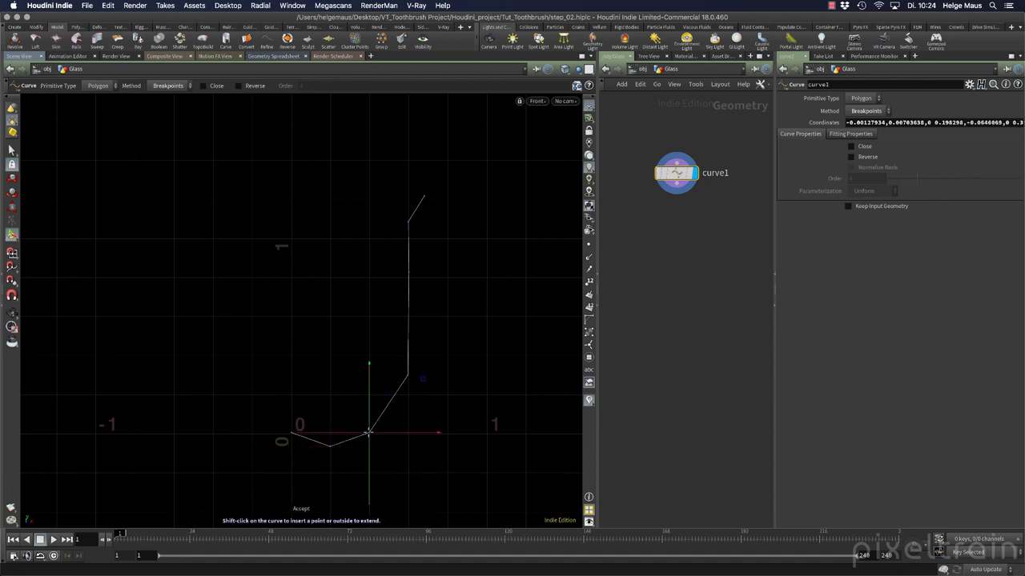
click(329, 446)
key(Delete)
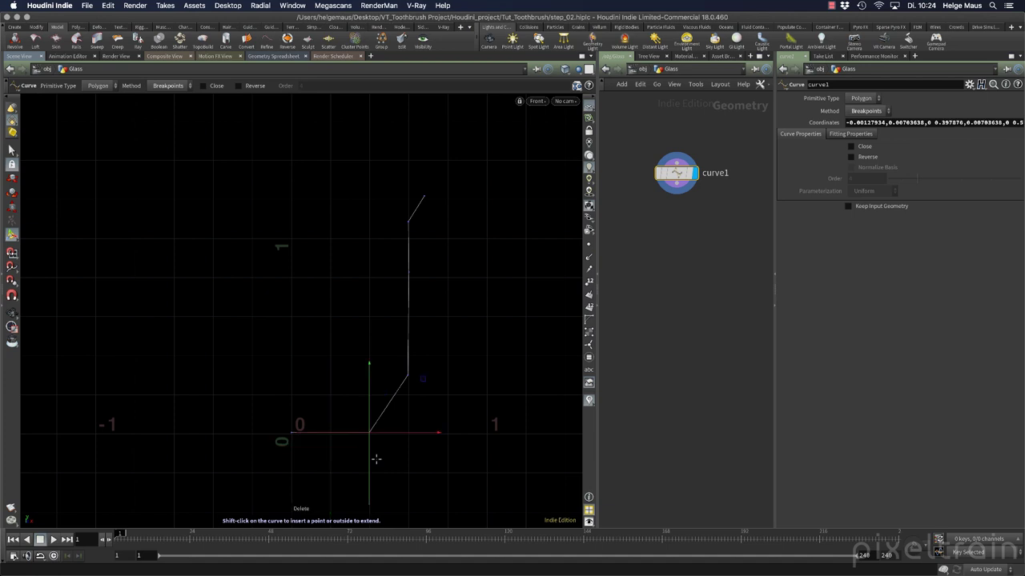
click(425, 199)
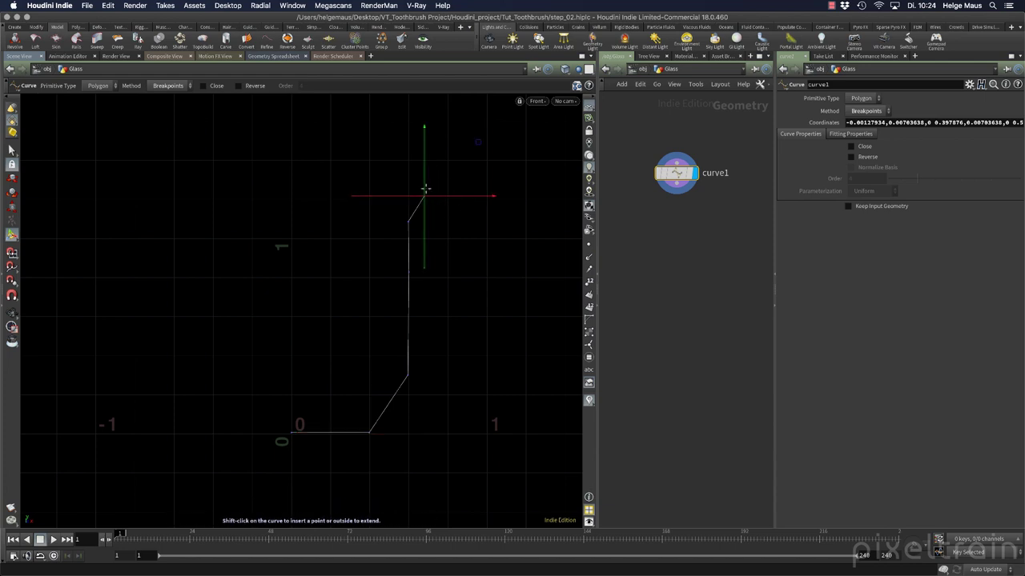
click(403, 154)
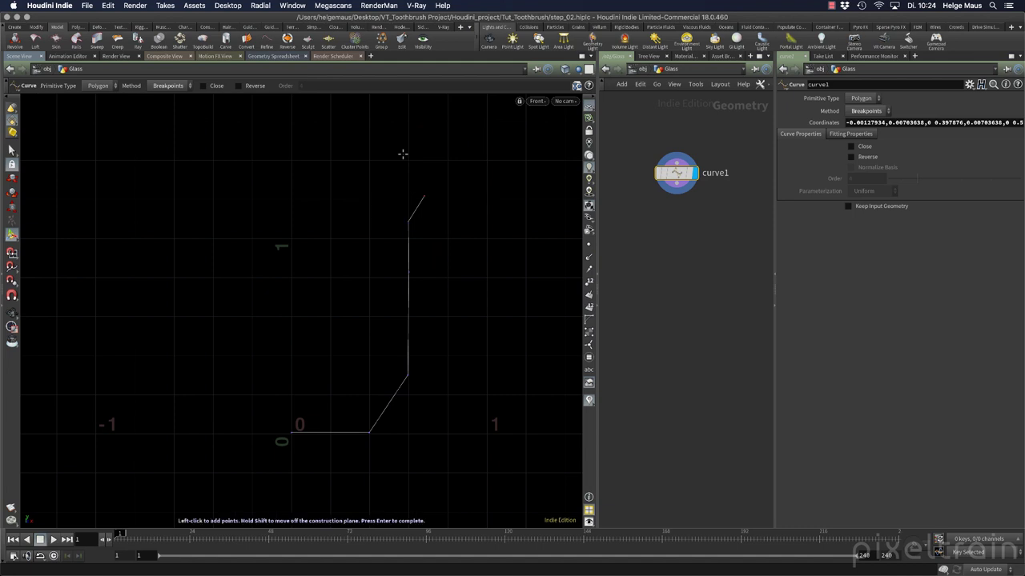
Step: Add three extra points along the top, then remove them
click(402, 154)
click(357, 151)
click(312, 154)
key(BackSpace)
key(BackSpace)
key(BackSpace)
key(BackSpace)
key(Escape)
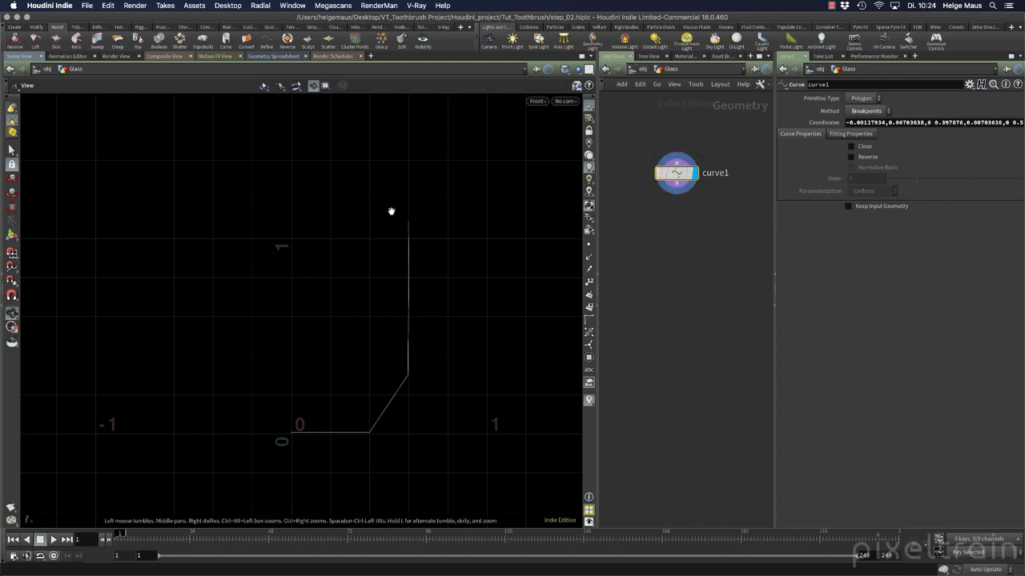
Step: Re-enter the Curve handle, check the base points, and select the Coordinates text
click(11, 236)
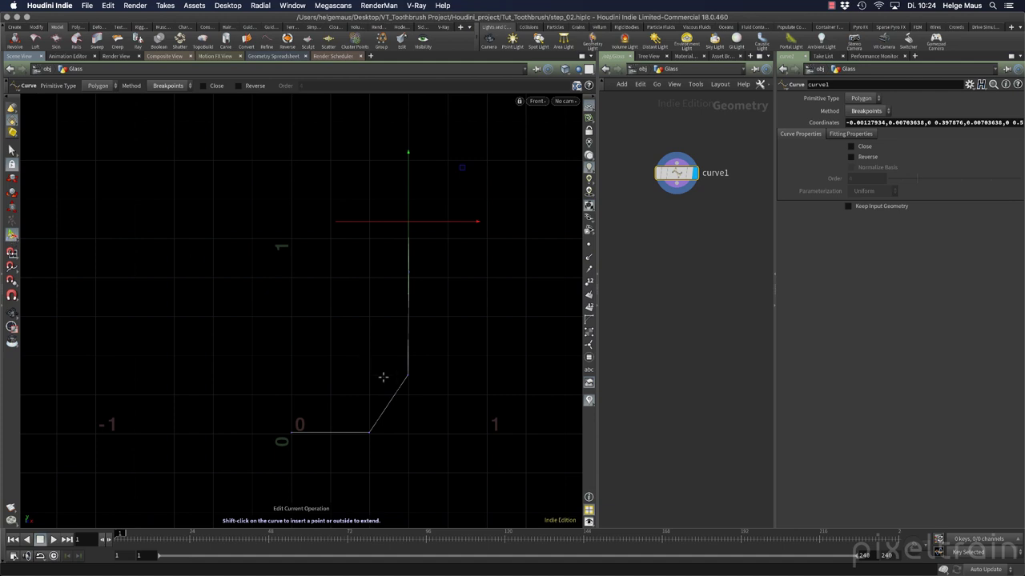
click(292, 436)
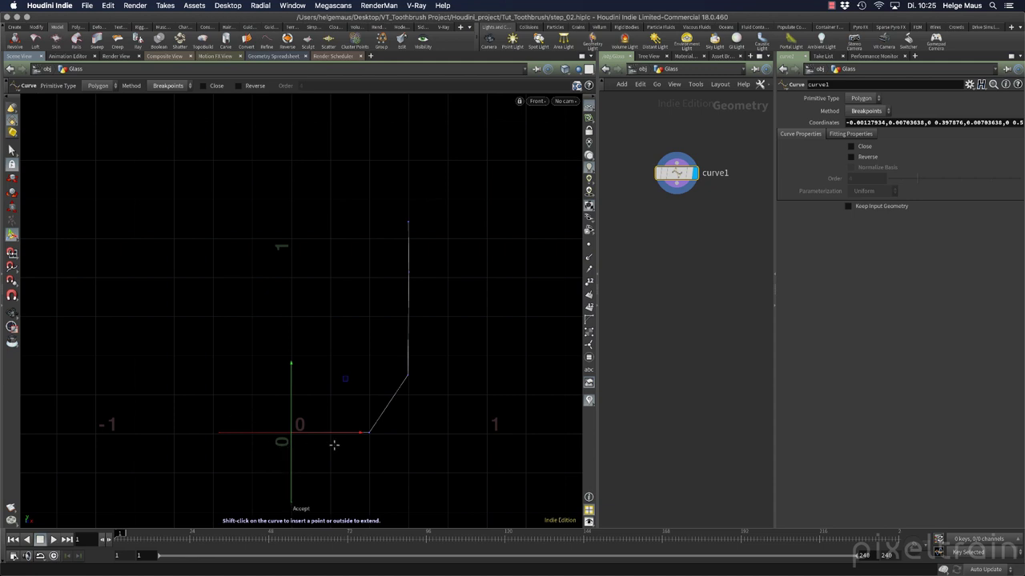
click(369, 436)
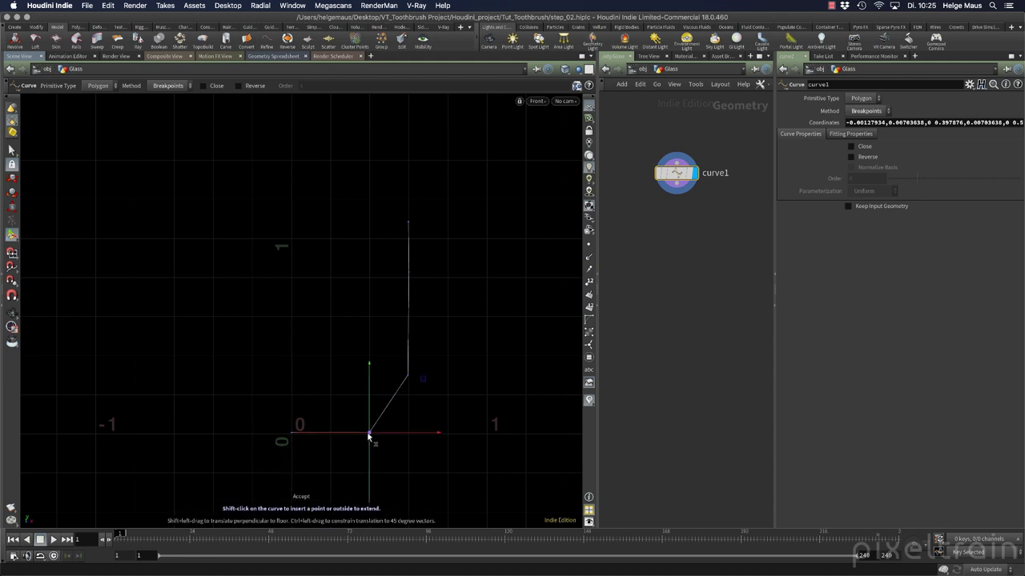
click(290, 437)
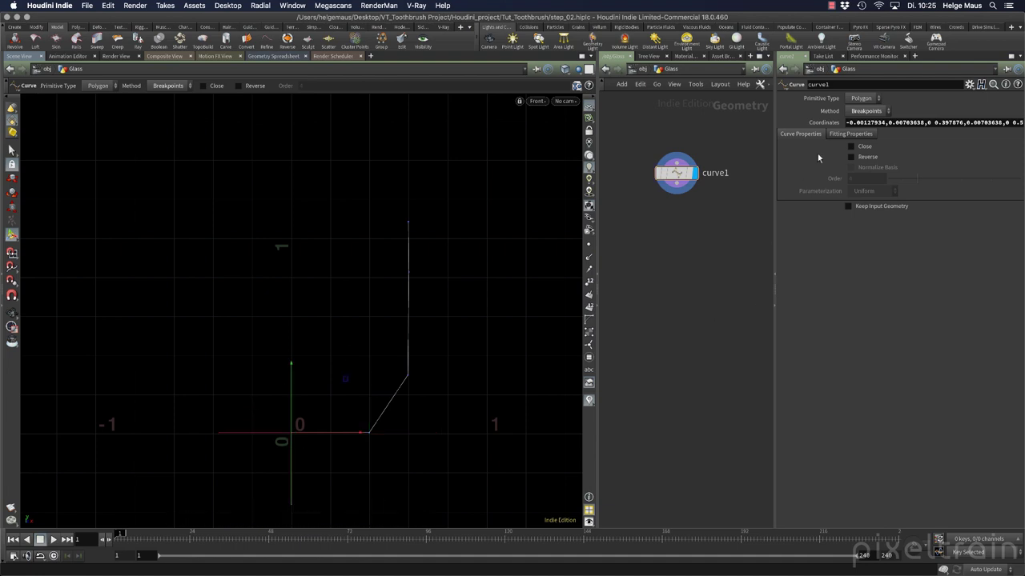
drag(854, 123, 847, 122)
Step: Clear the coordinates and set Primitive Type to NURBS with the CVs method
key(ctrl+a)
key(BackSpace)
click(863, 99)
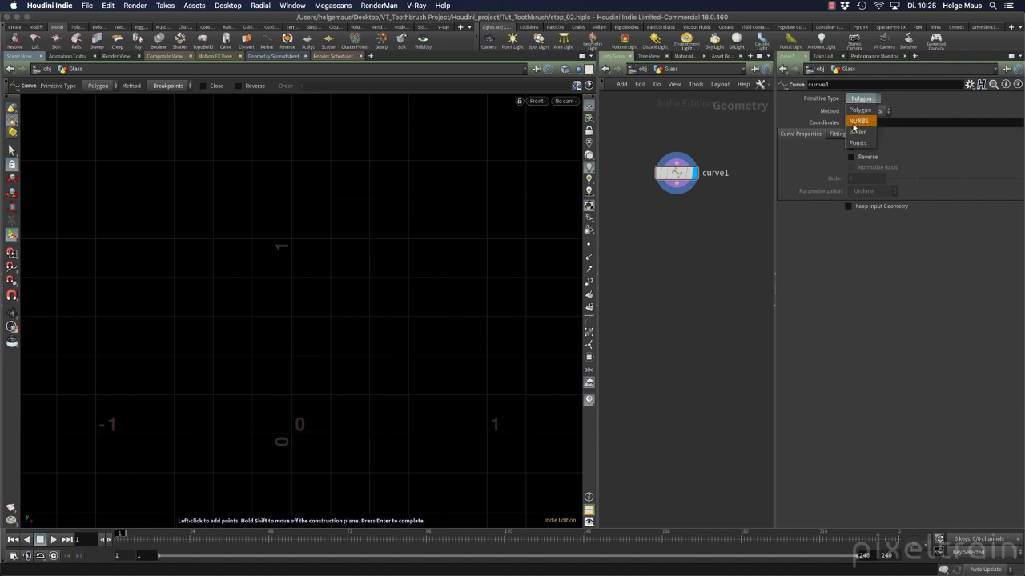
click(865, 117)
click(877, 117)
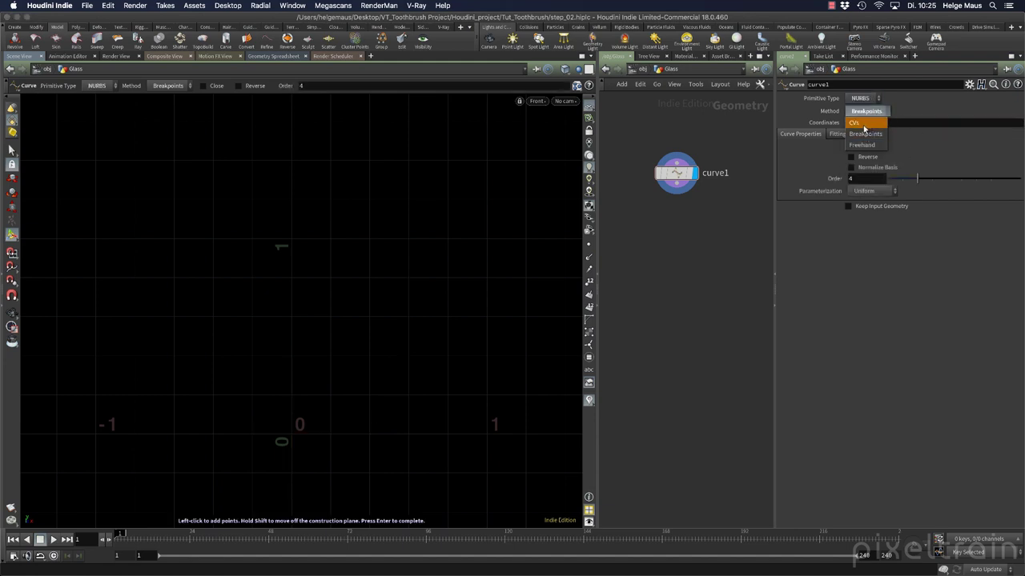
click(862, 112)
click(879, 117)
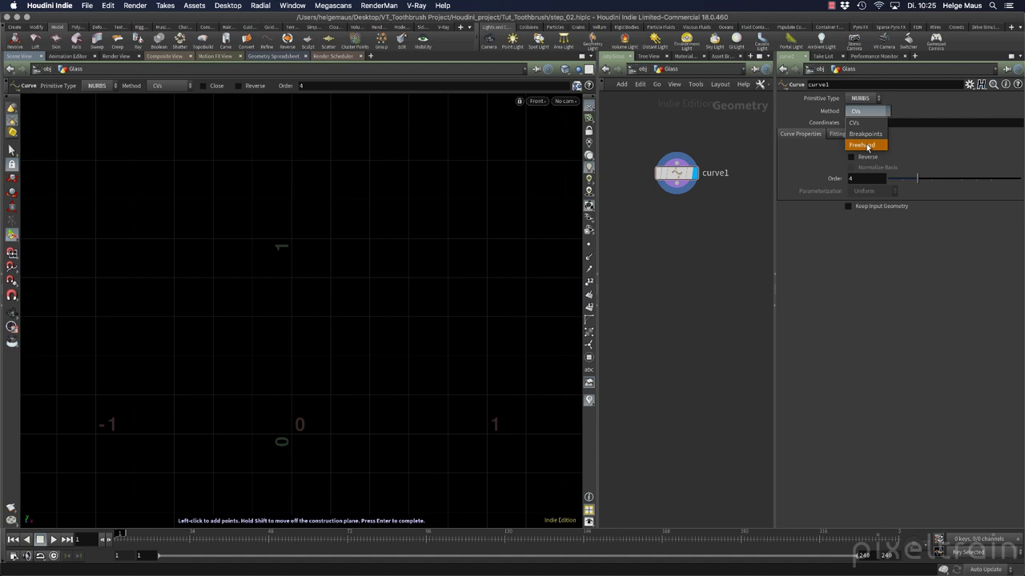
click(867, 122)
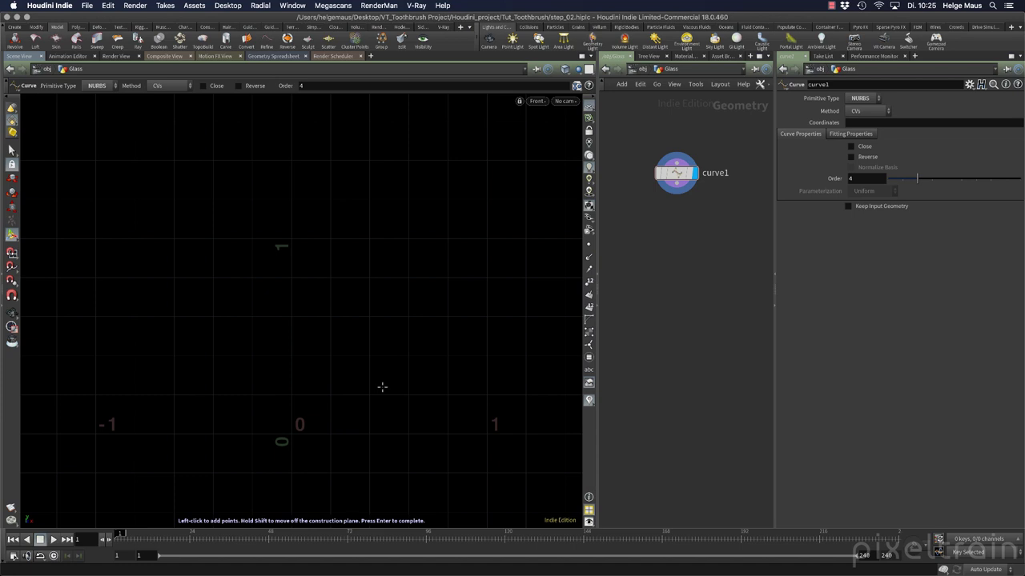
Step: Turn on Grid snapping and lay the base CVs outward from the origin
key(x)
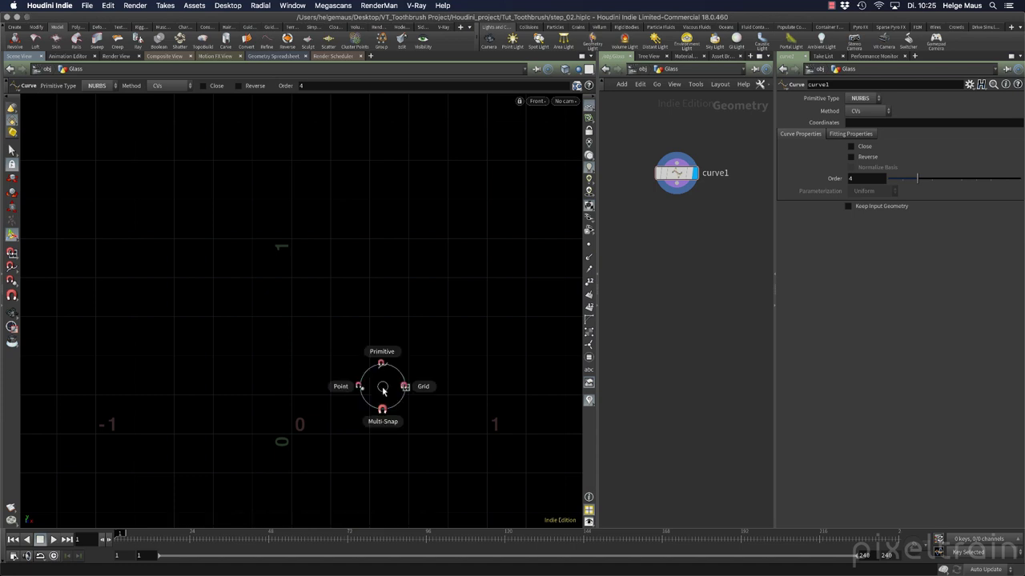
click(425, 389)
click(290, 435)
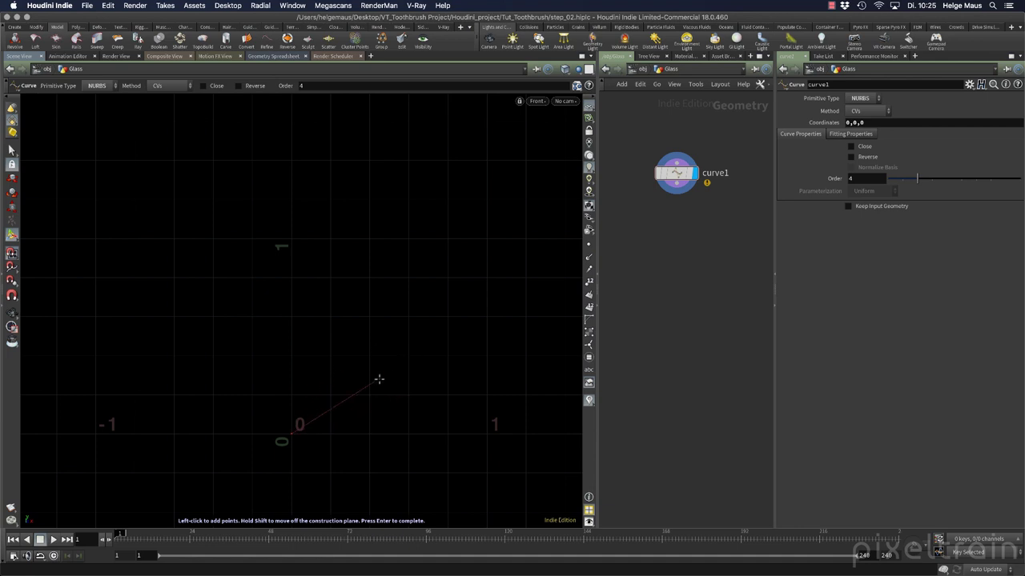
key(x)
click(420, 378)
click(356, 434)
click(368, 434)
click(369, 434)
Step: Add CVs rounding the bottom corner, up the outer wall, over the lip and down inside
click(376, 426)
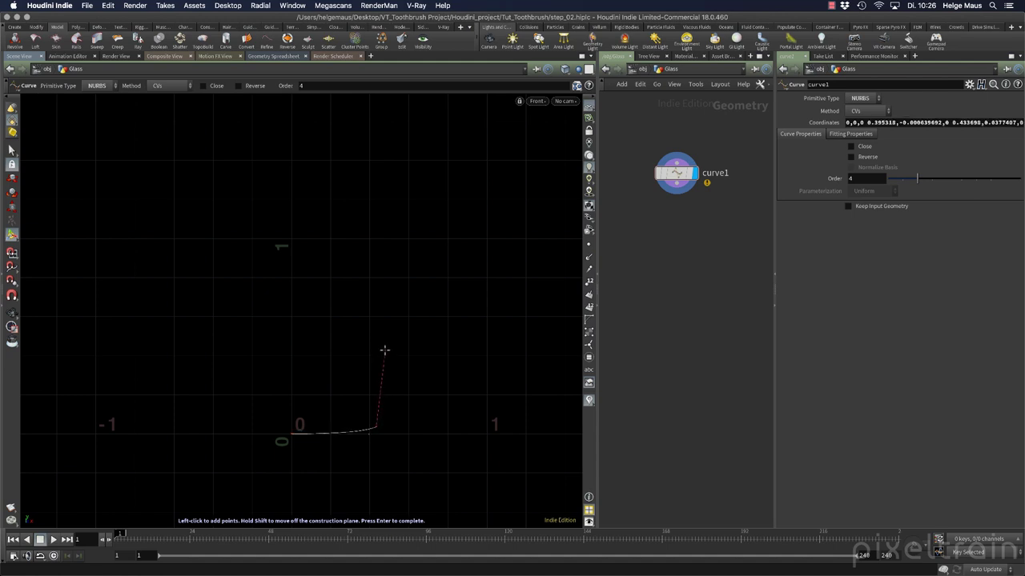
click(381, 416)
click(382, 288)
click(382, 265)
click(387, 250)
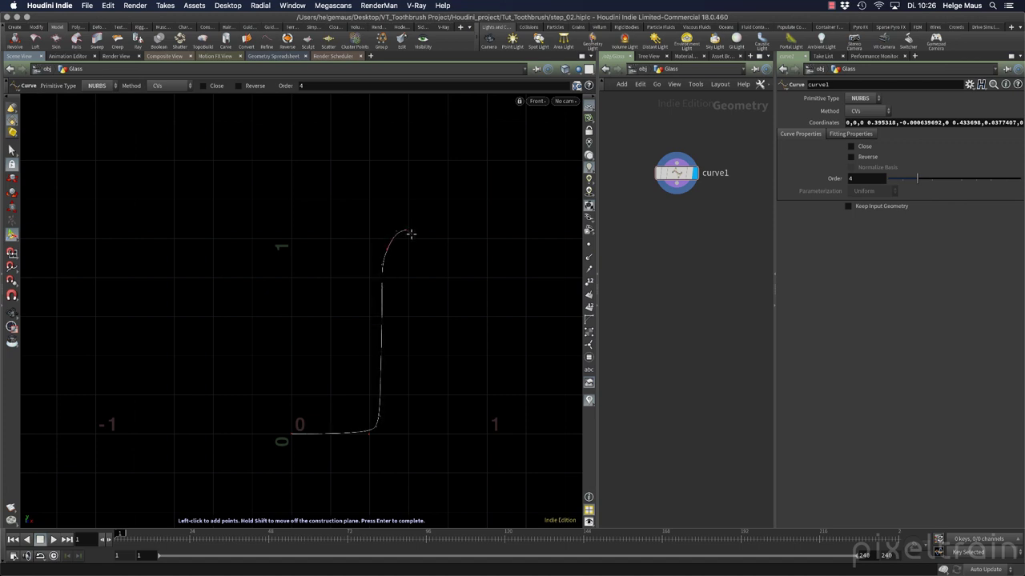
click(413, 224)
mouse_move(365, 398)
mouse_down()
mouse_move(349, 420)
mouse_move(289, 423)
mouse_up()
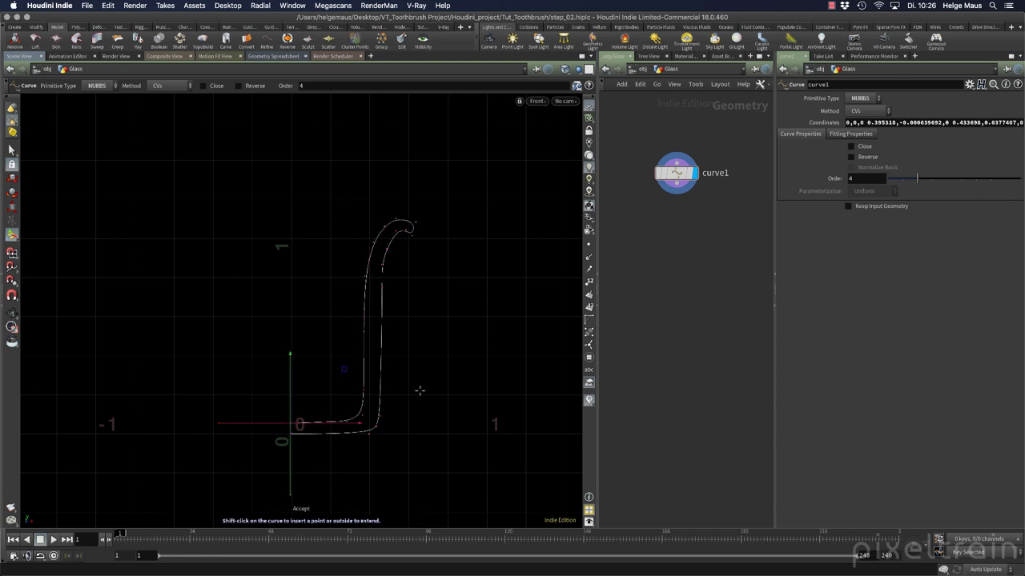
Step: Finish the NURBS profile and nudge the bottom corner control point
key(Return)
scroll(412, 361, up, 3)
key(Return)
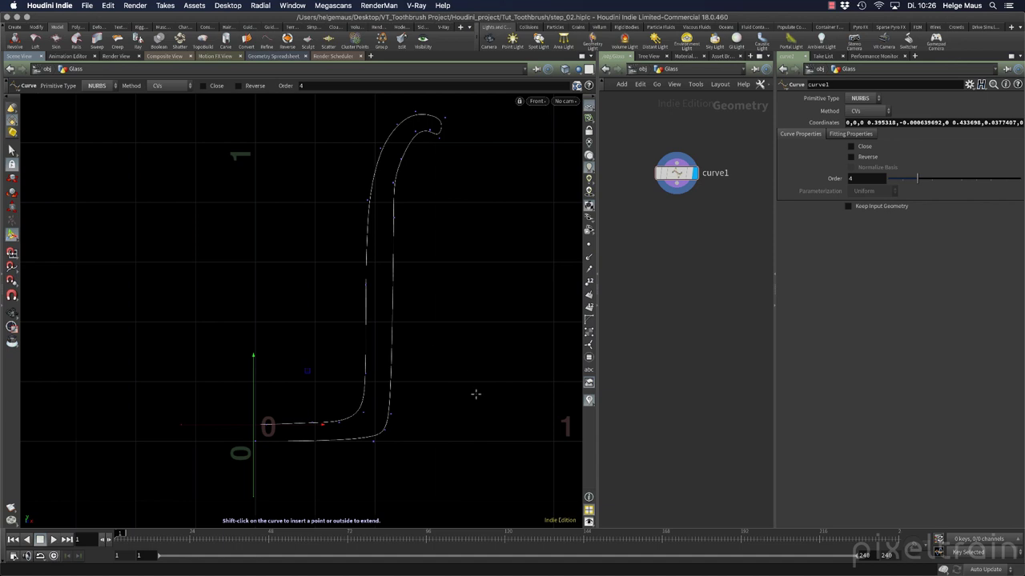
mouse_move(379, 443)
mouse_down()
mouse_move(365, 443)
mouse_move(379, 442)
mouse_move(370, 446)
mouse_move(393, 414)
mouse_move(382, 429)
mouse_up()
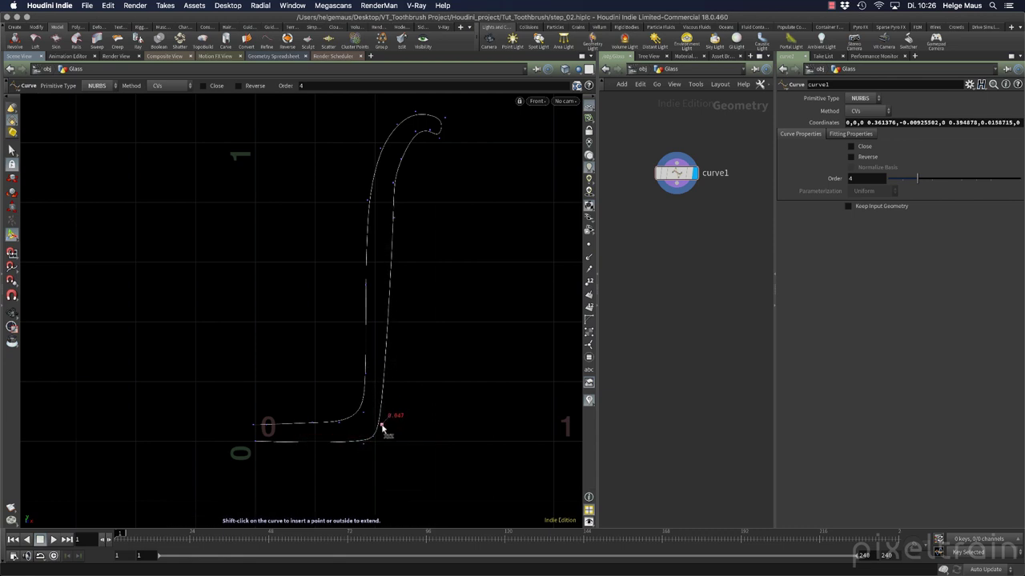
click(384, 430)
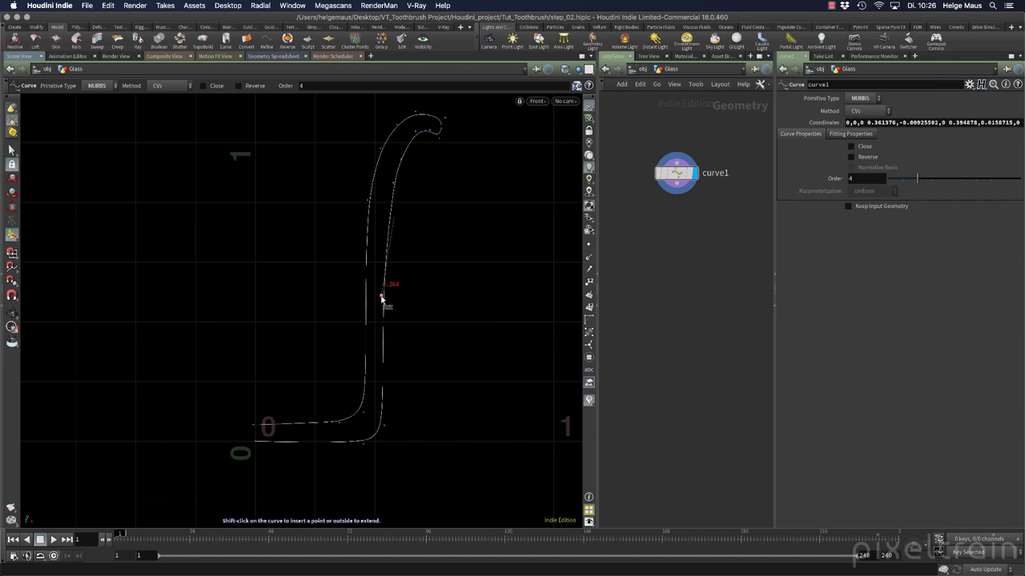
Step: Insert extra points up the inner wall and extend the curve leftward at its lower end
shift+click(383, 296)
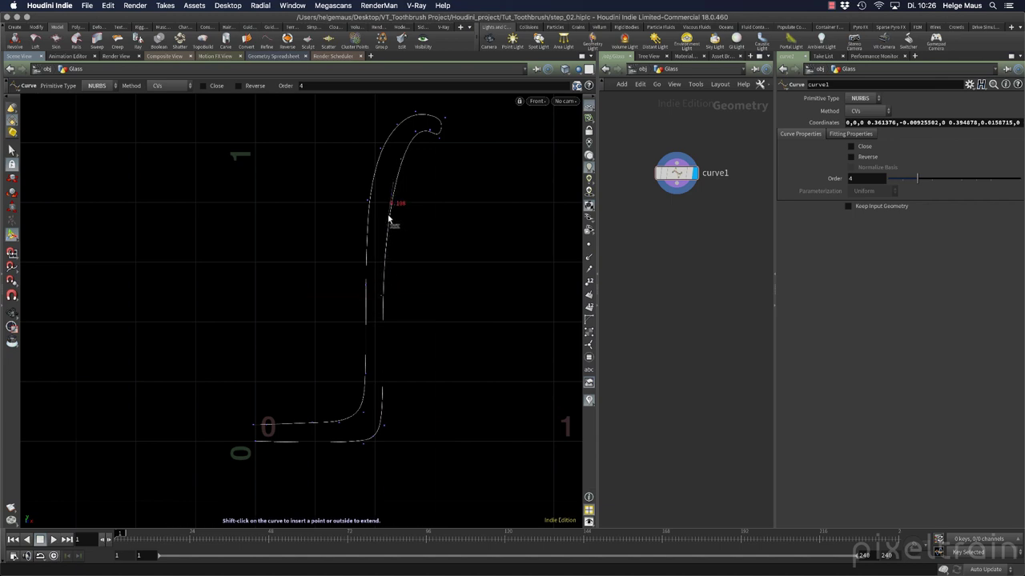
shift+click(390, 212)
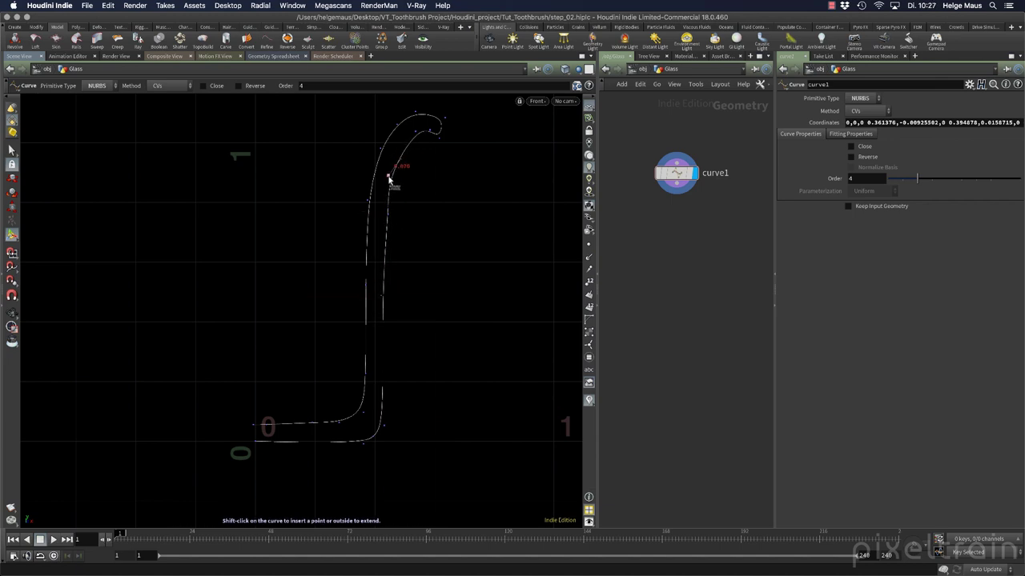
shift+click(389, 177)
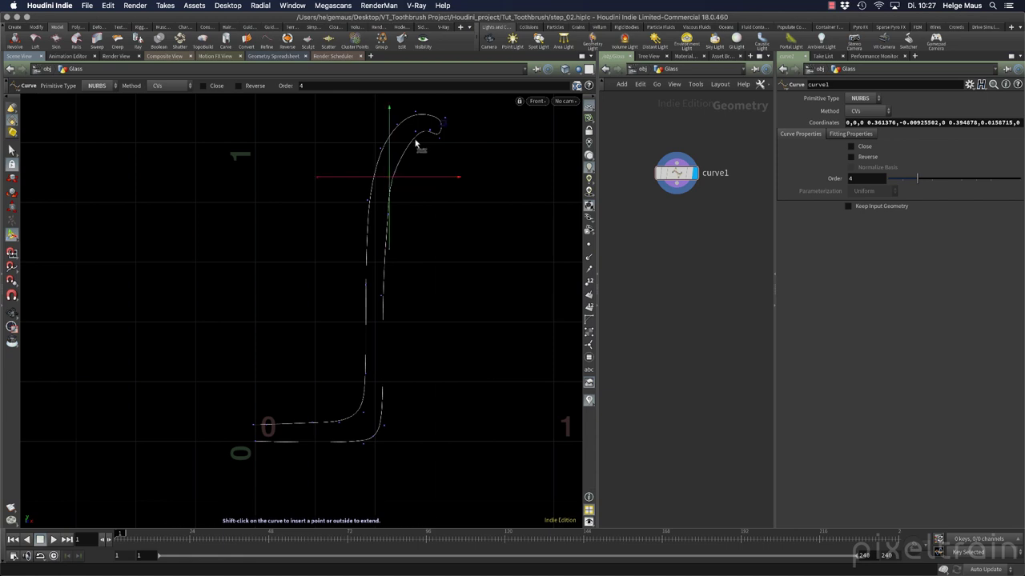
shift+click(401, 141)
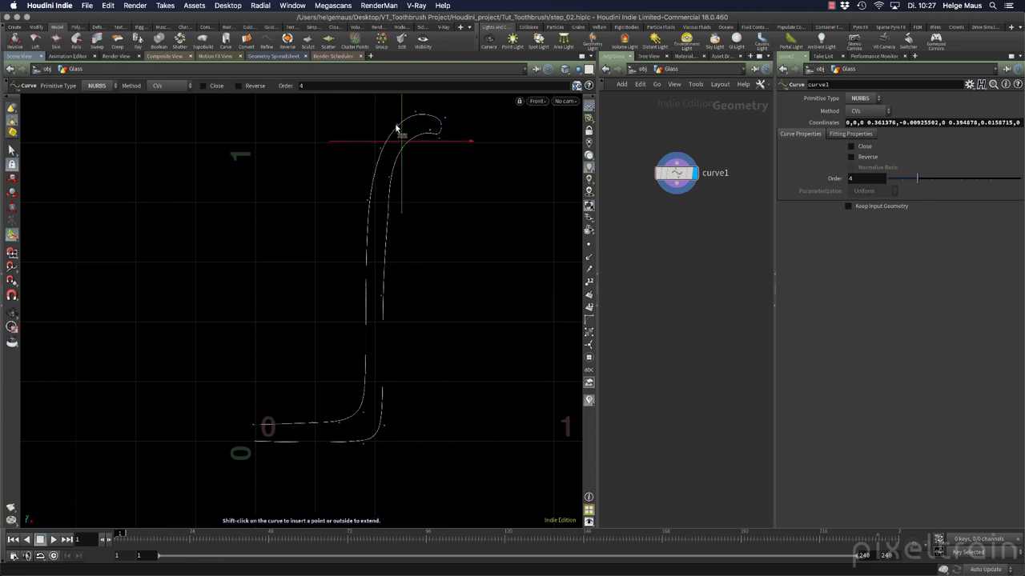
shift+click(264, 422)
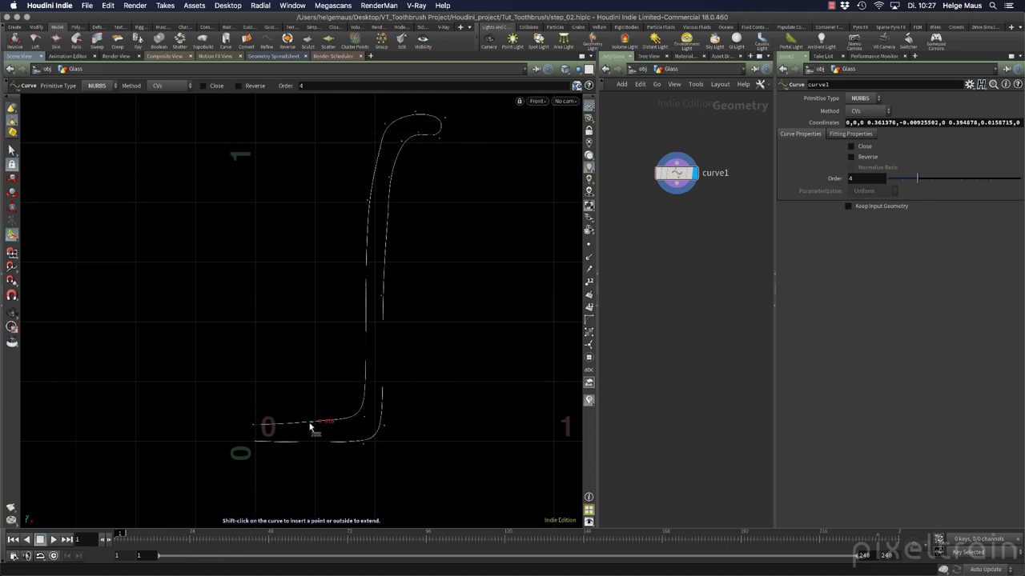
key(Escape)
key(Return)
middle_drag(438, 342, 452, 384)
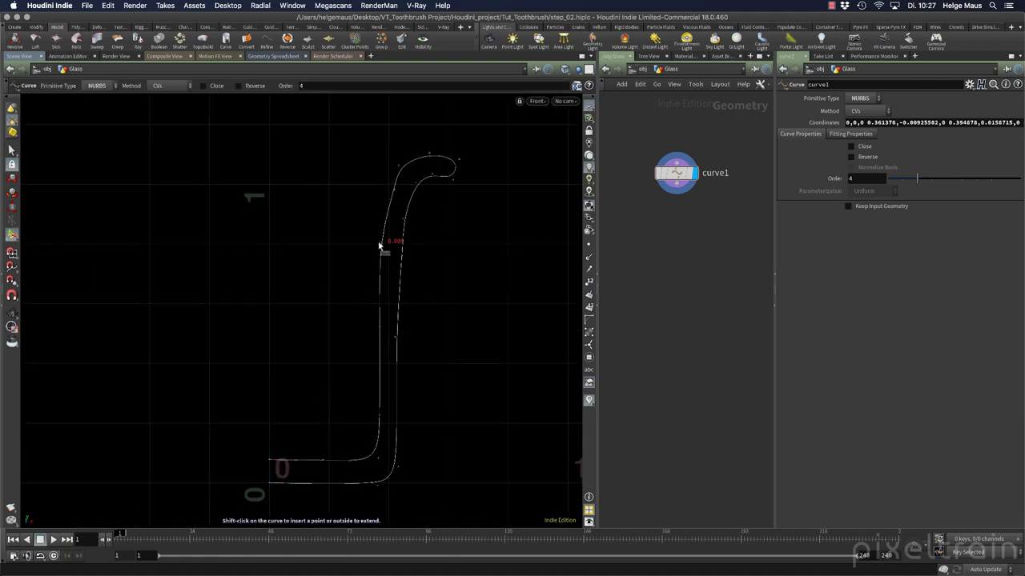
Step: Drag the top hook into a rounded lip and tidy the bottom corner points
click(418, 184)
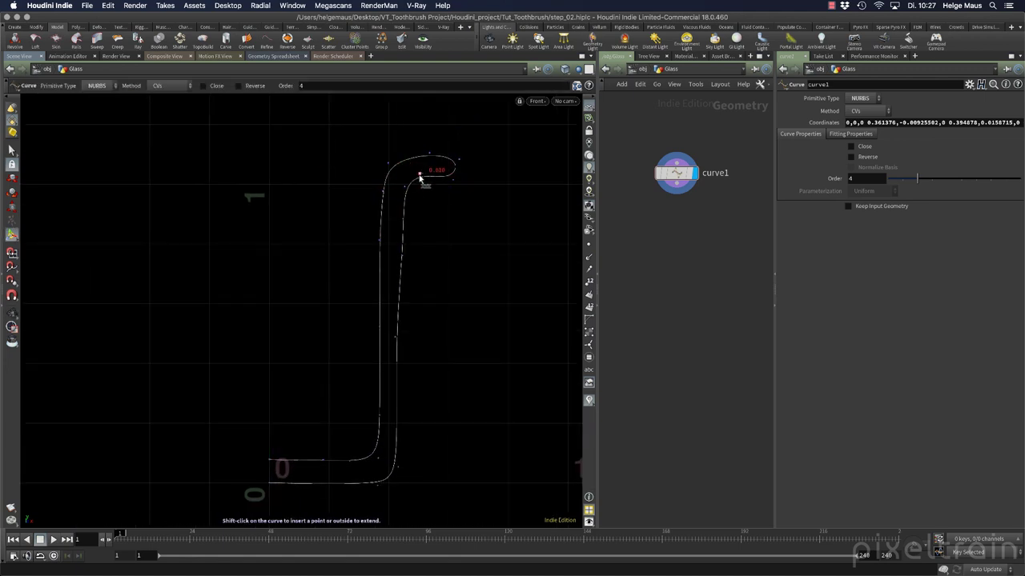
drag(448, 168, 400, 174)
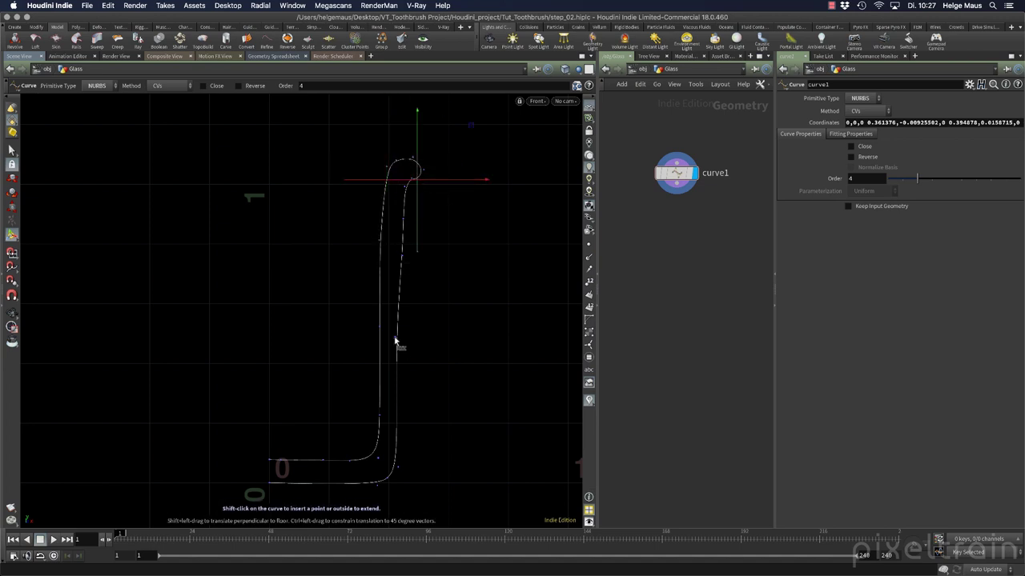
click(405, 256)
drag(378, 484, 389, 478)
click(372, 460)
click(379, 418)
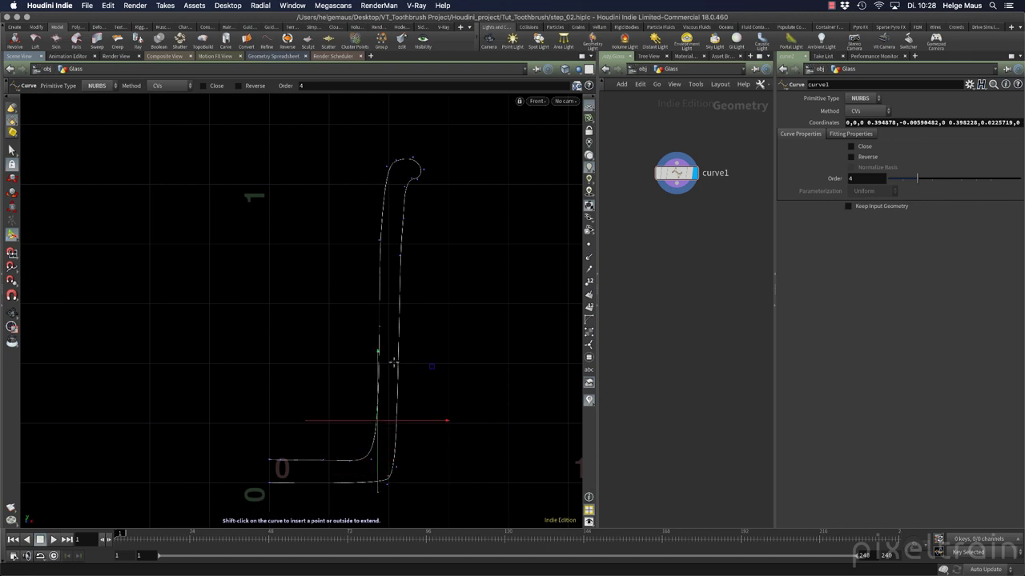
click(419, 169)
drag(420, 169, 427, 161)
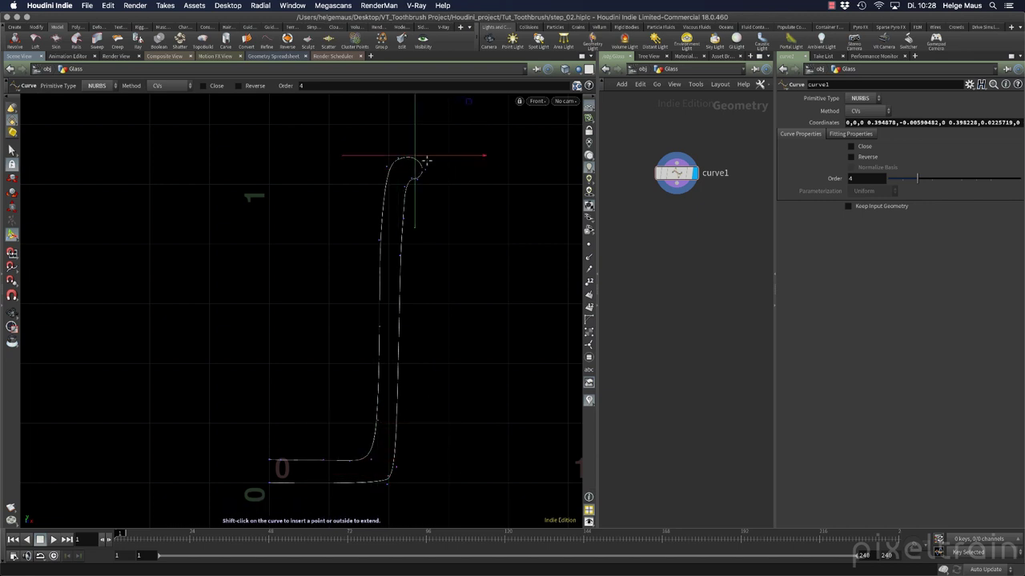
Step: Save the scene as step_02.hiplc
key(ctrl+s)
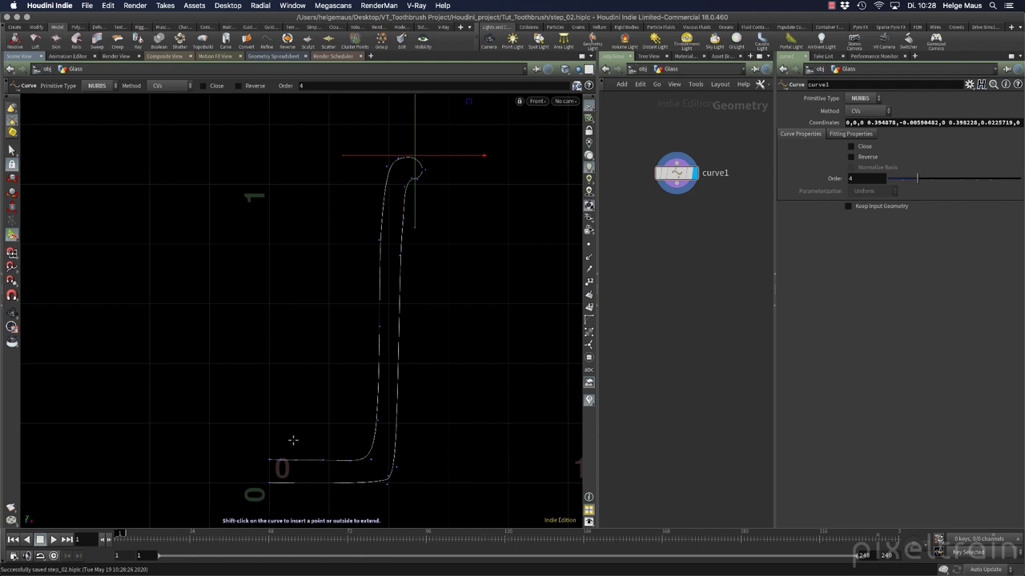
key(Escape)
scroll(288, 440, up, 3)
scroll(381, 418, up, 2)
middle_drag(359, 425, 373, 286)
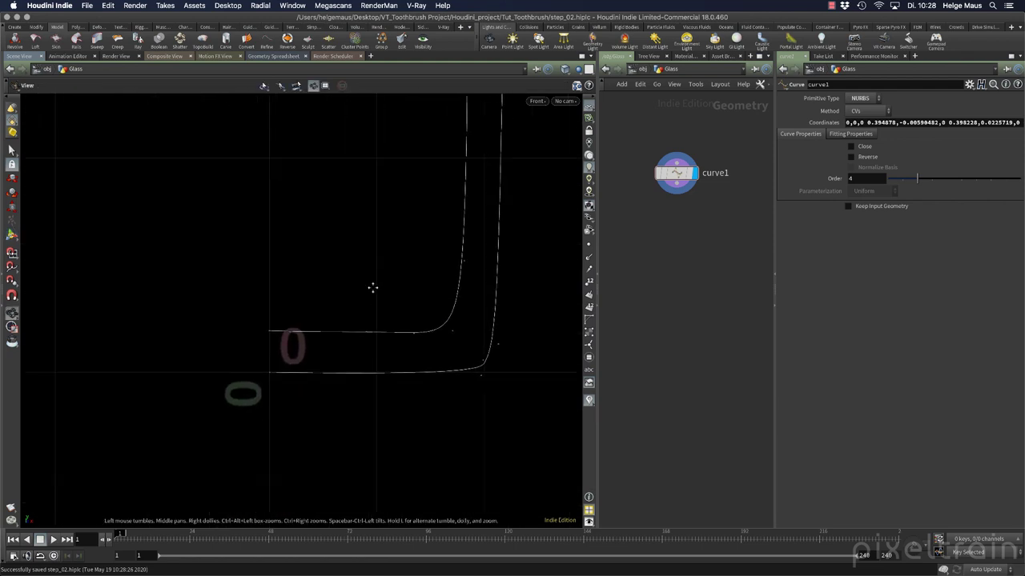
Step: Set the viewport Display Options Color Scheme to Light
scroll(376, 287, up, 3)
key(Return)
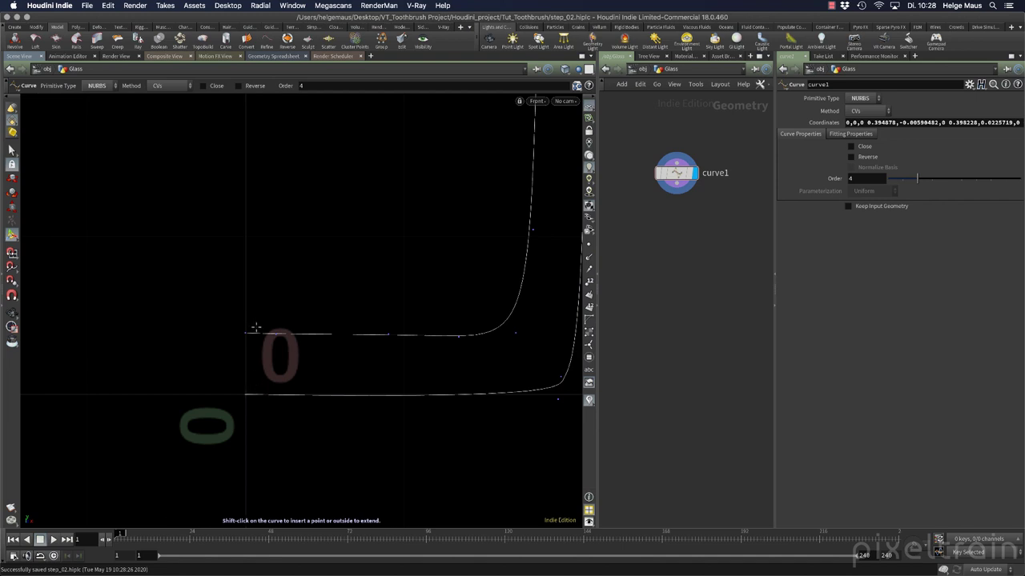
key(d)
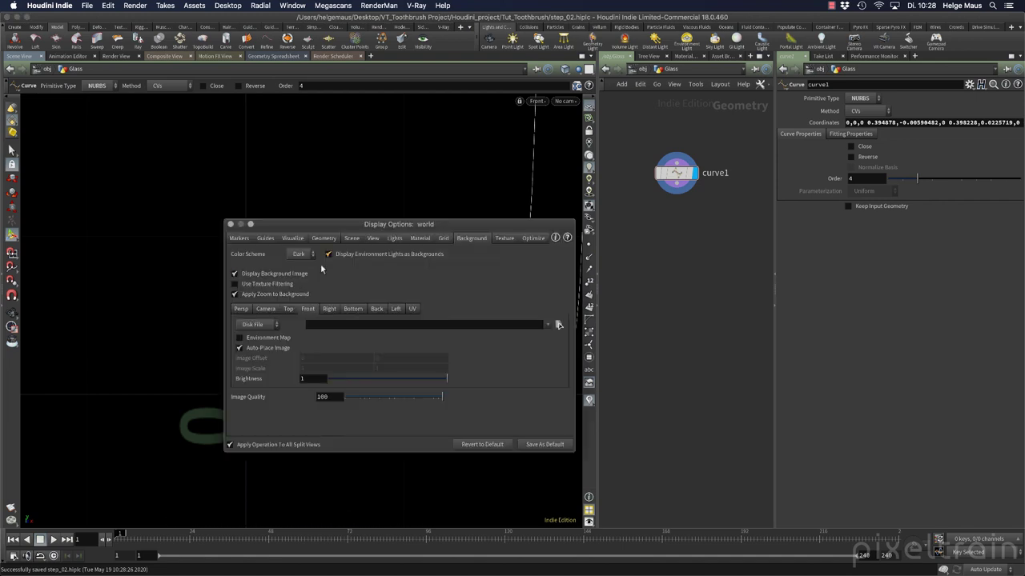
click(300, 254)
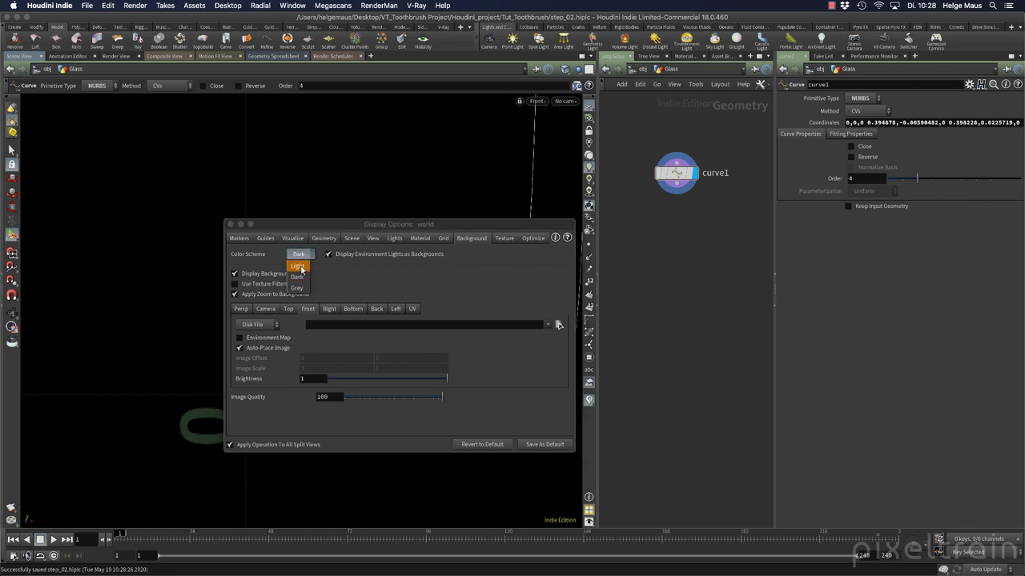
click(298, 266)
click(230, 224)
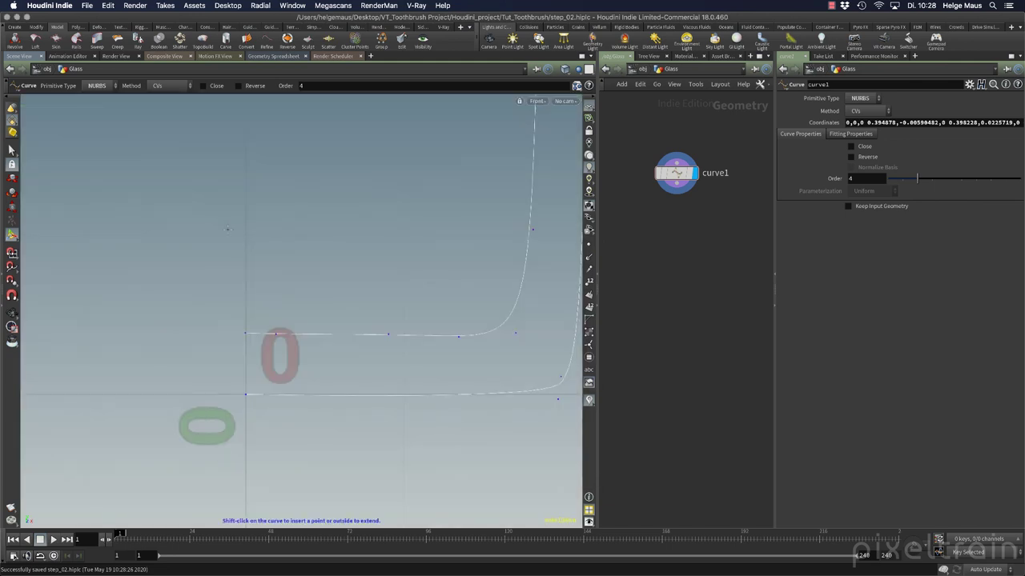
click(245, 335)
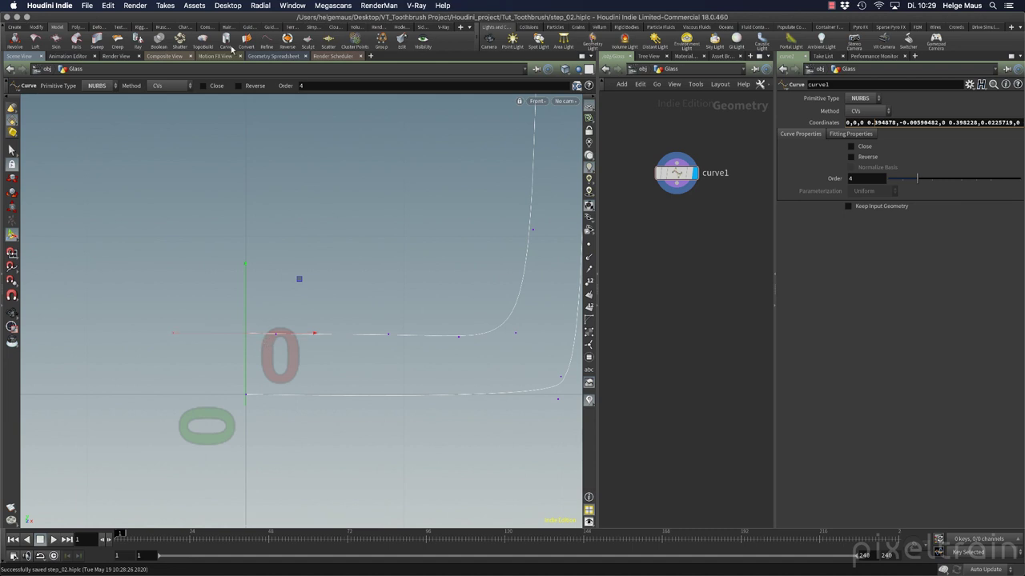
click(280, 57)
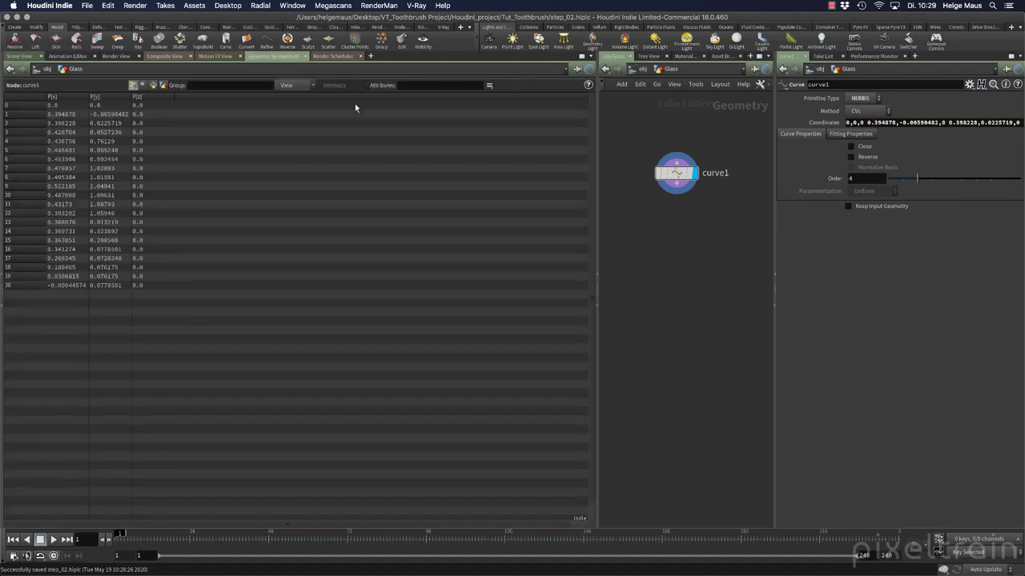
click(46, 287)
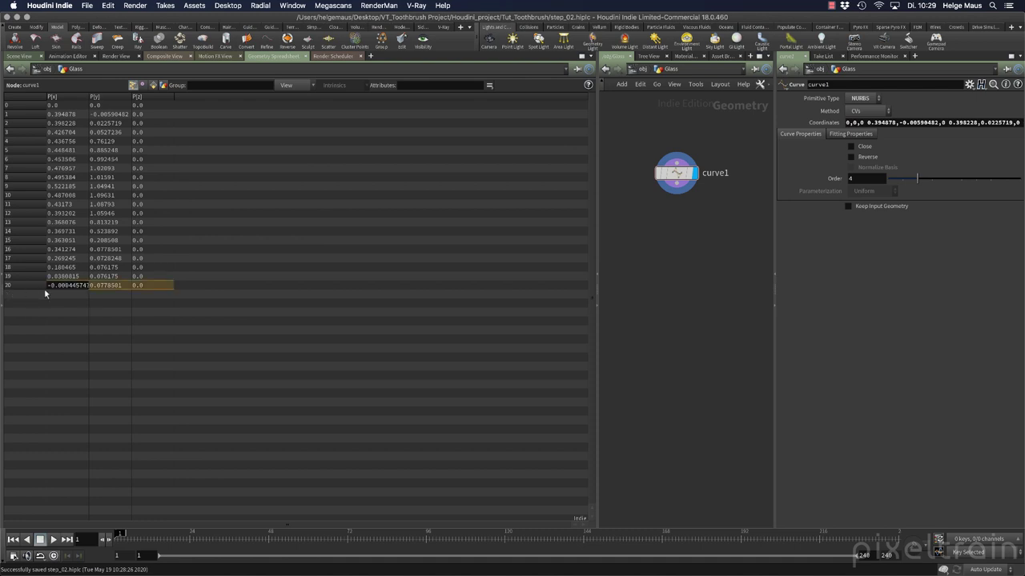
click(68, 286)
click(17, 57)
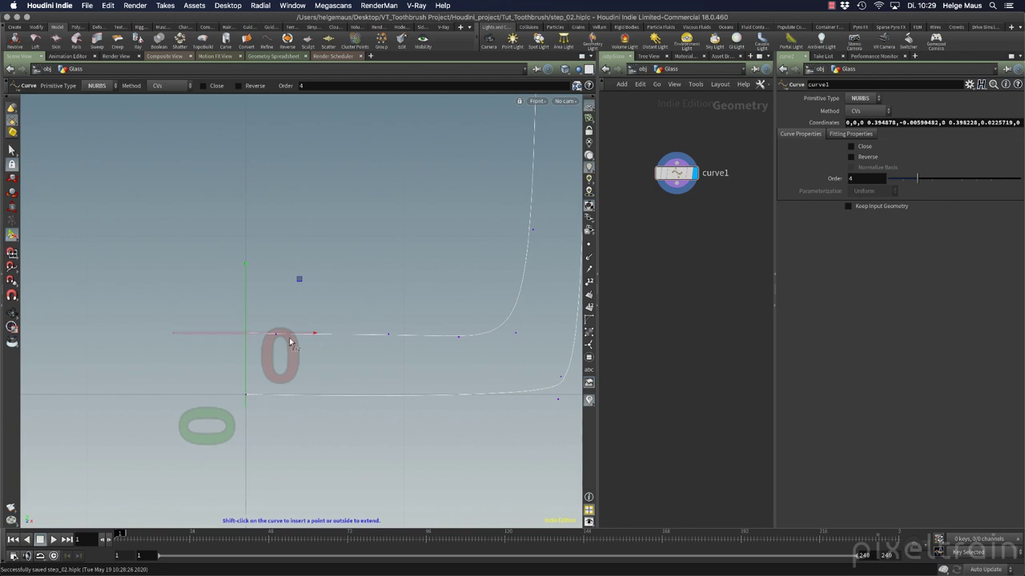
Step: Delete the stray first point of curve1
drag(291, 339, 321, 339)
key(Delete)
click(357, 334)
Step: Drag the new first point along X onto the vertical axis
click(11, 280)
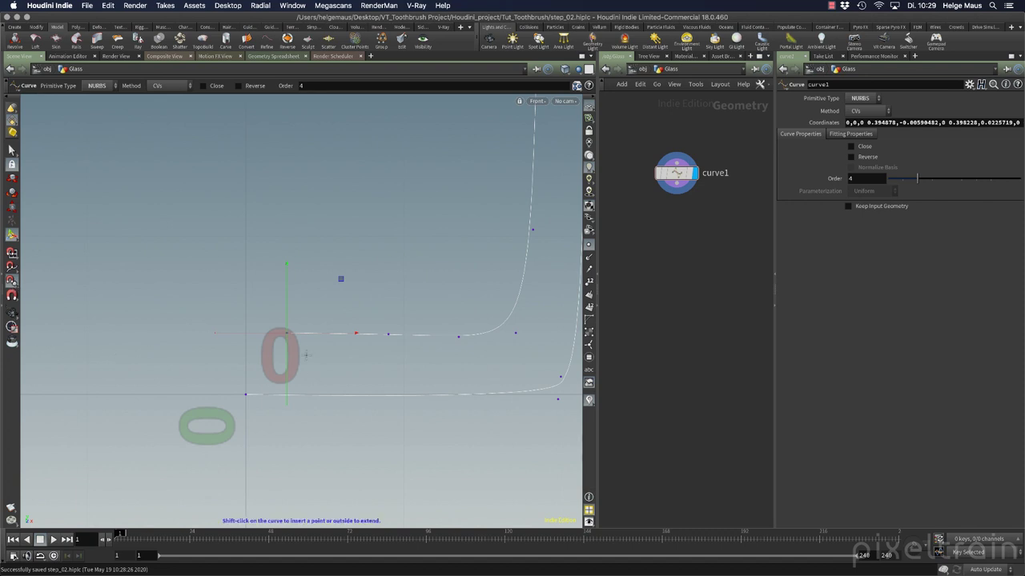
mouse_move(288, 336)
mouse_down()
mouse_move(245, 399)
mouse_move(267, 335)
mouse_up()
drag(253, 334, 245, 395)
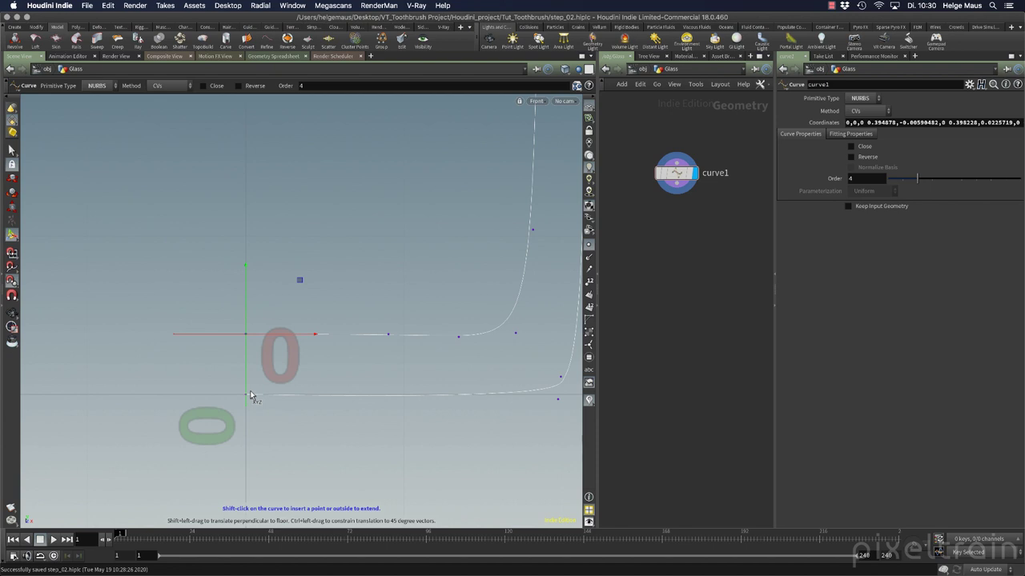
click(12, 151)
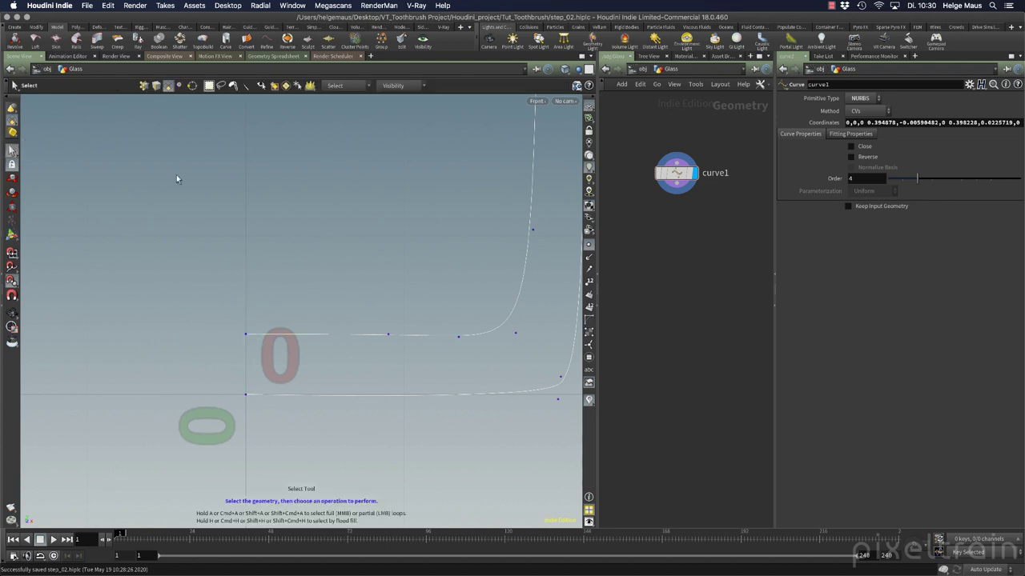
Step: Save the scene file
key(Escape)
scroll(252, 320, down, 4)
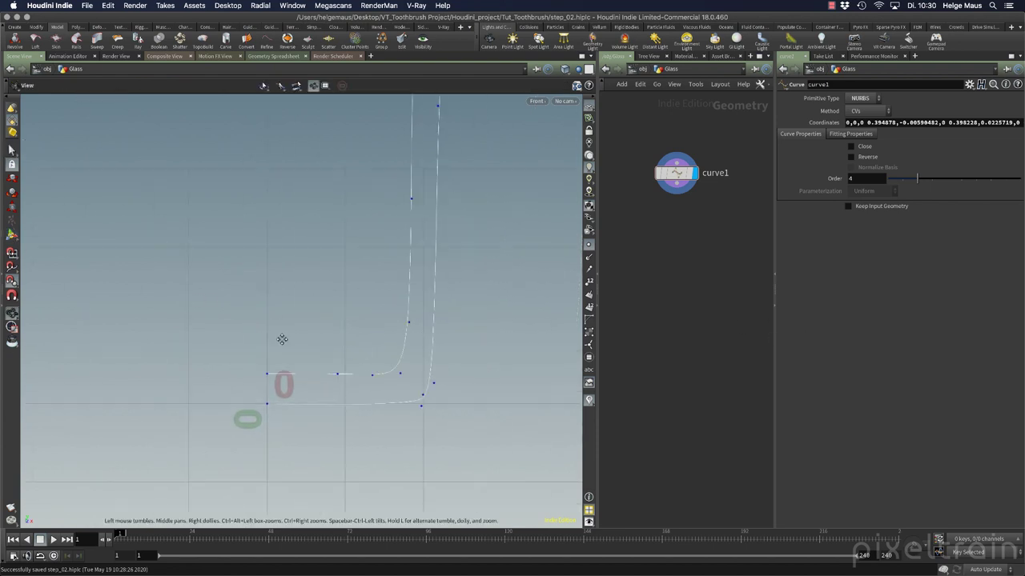
scroll(282, 339, down, 5)
key(s)
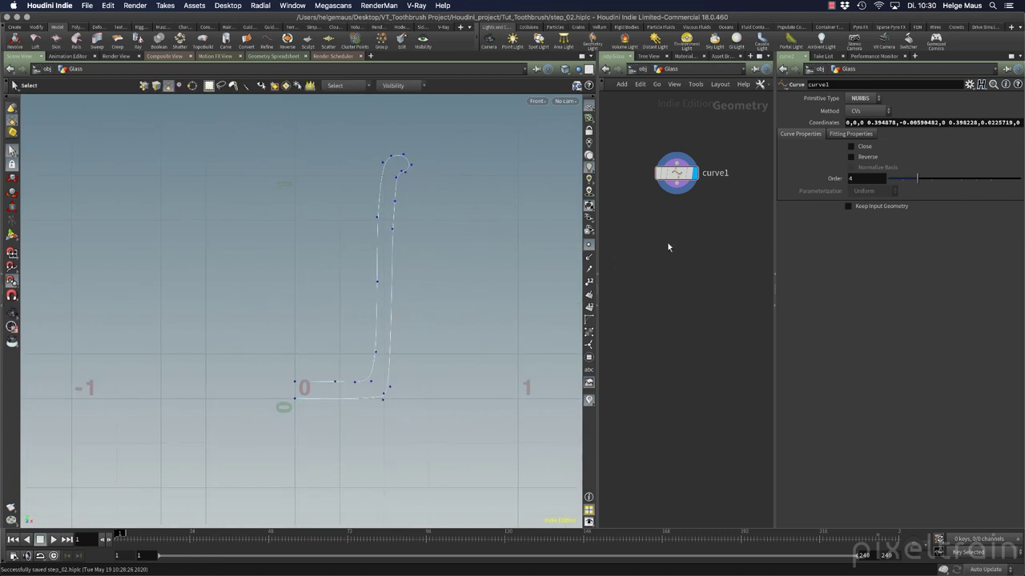
key(super+s)
Step: Place and delete an unconnected Revolve node, then search the node menu for 'revol'
key(Tab)
text(revo)
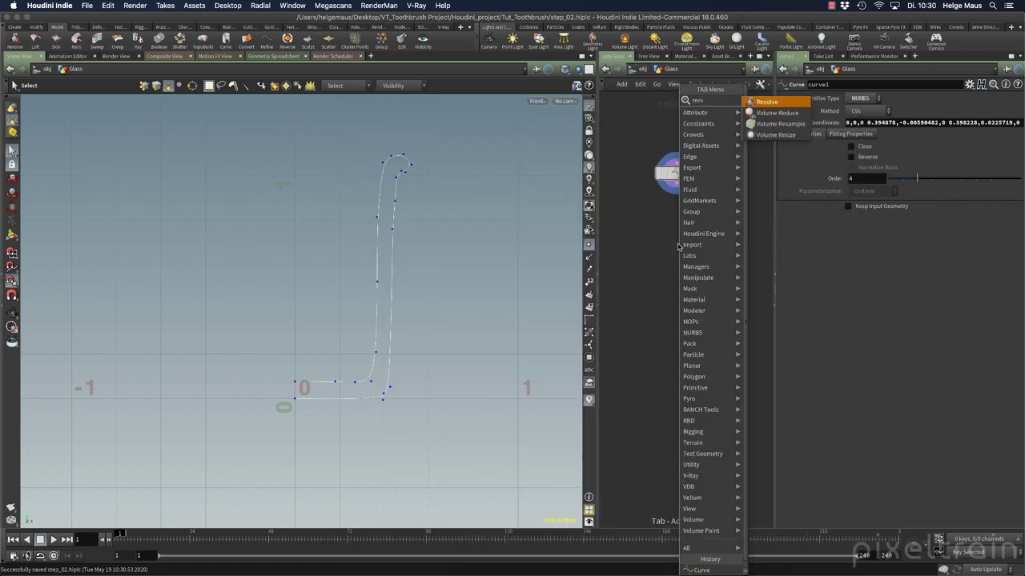
key(Return)
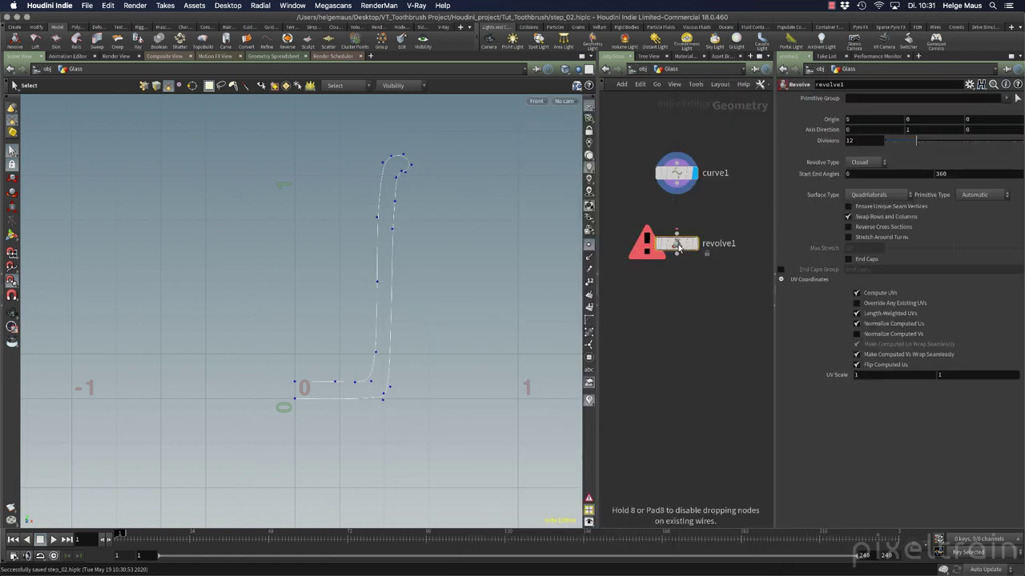
click(678, 248)
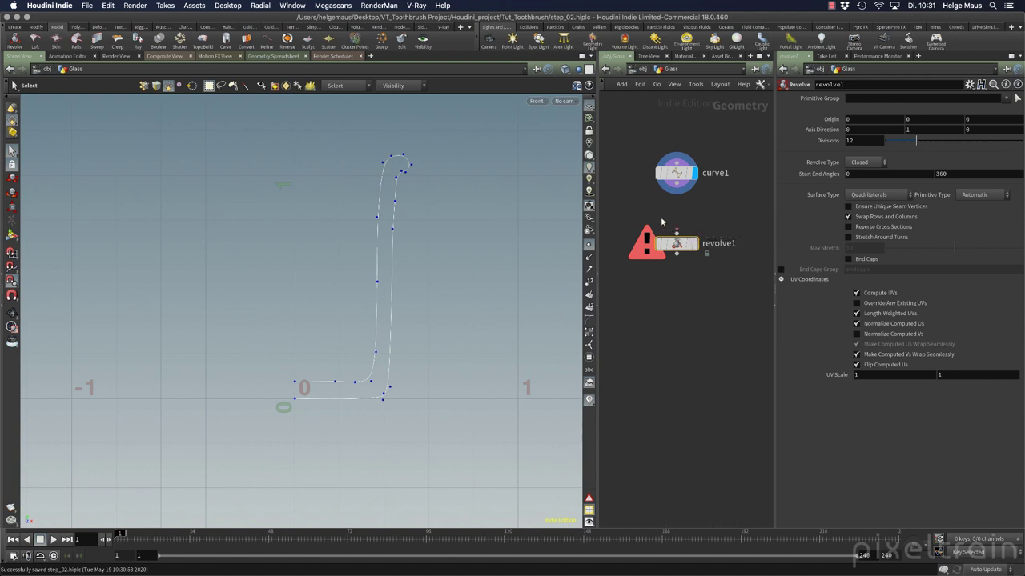
drag(634, 214, 726, 264)
key(Delete)
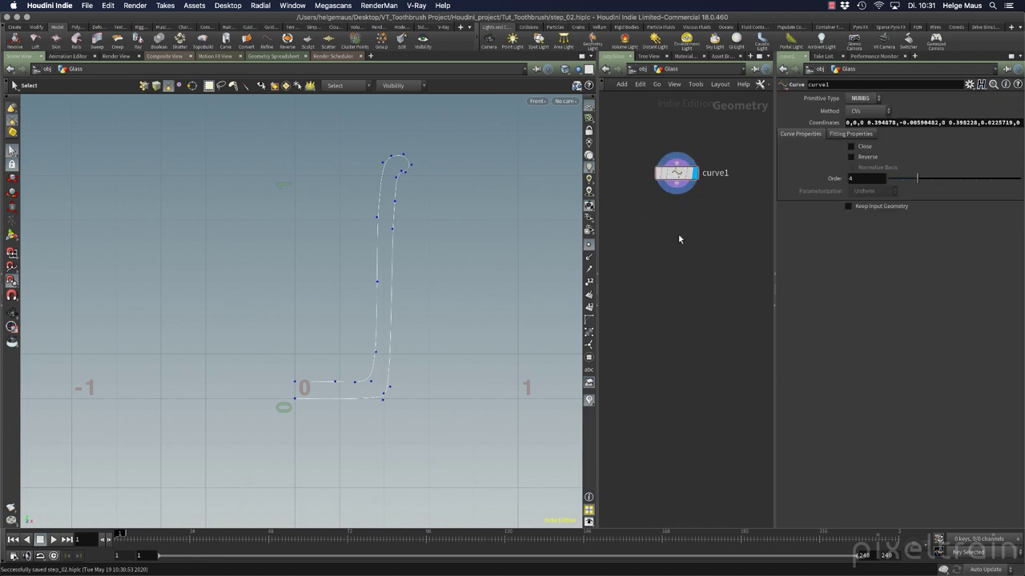
click(679, 192)
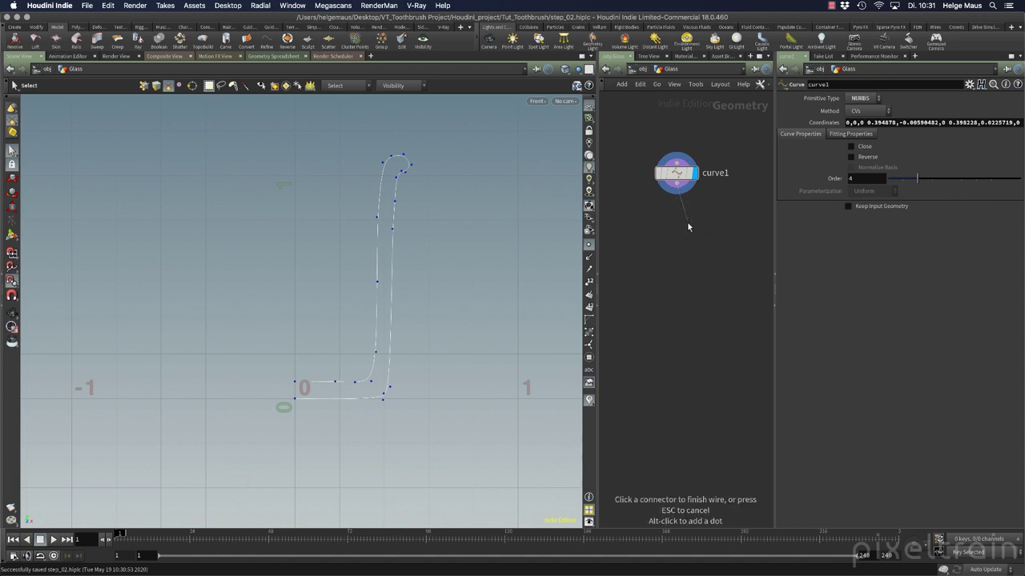
key(Escape)
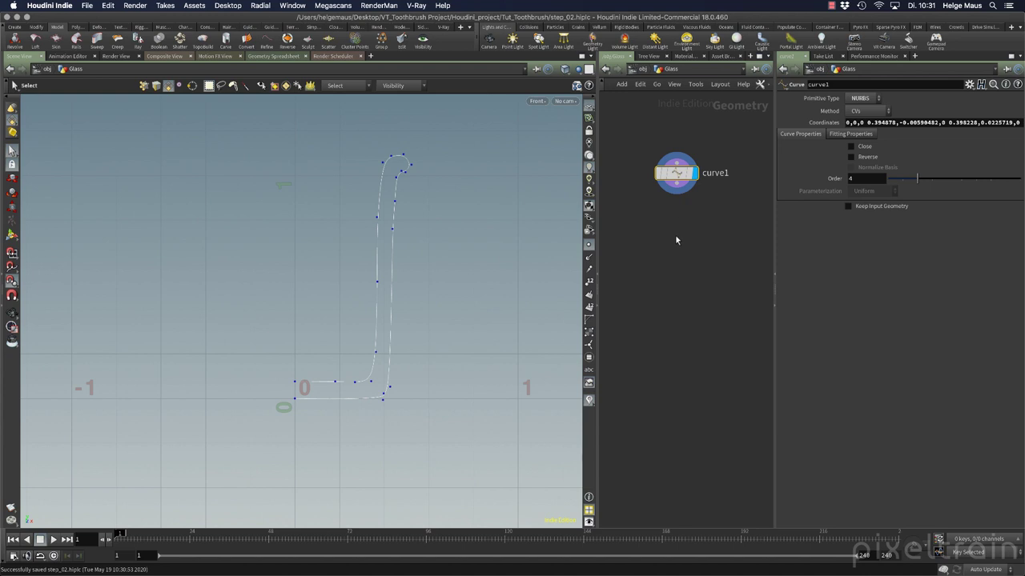
key(Tab)
text(revol)
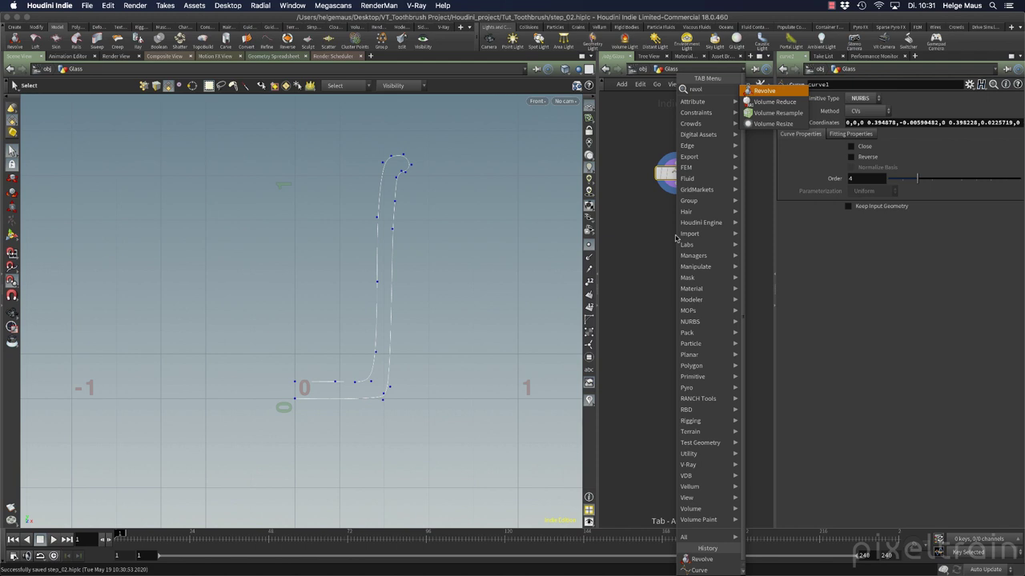
Step: Create revolve1 fed by curve1 and view it in perspective
key(Return)
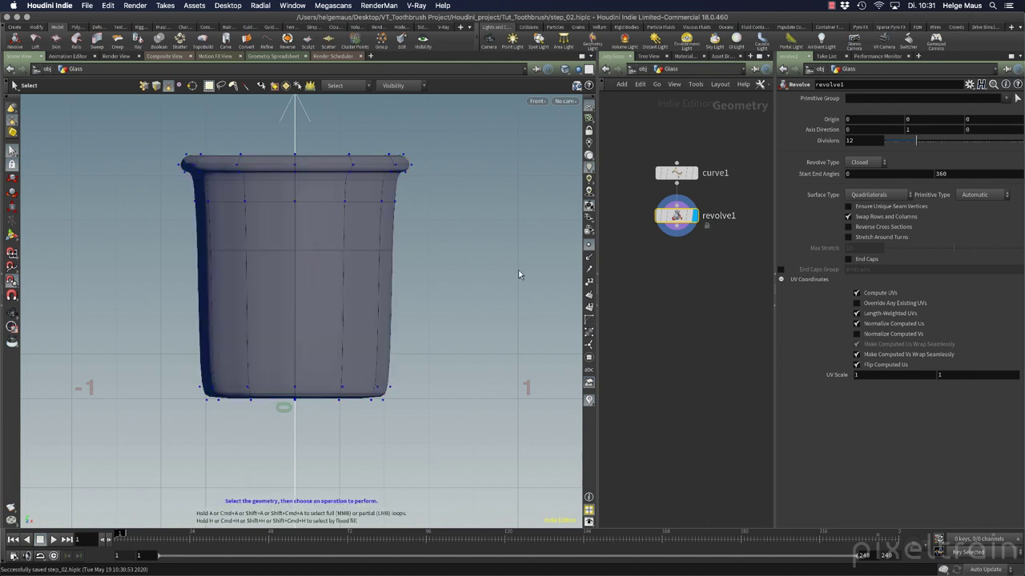
key(Escape)
key(space+1)
drag(368, 267, 474, 297)
scroll(331, 318, up, 3)
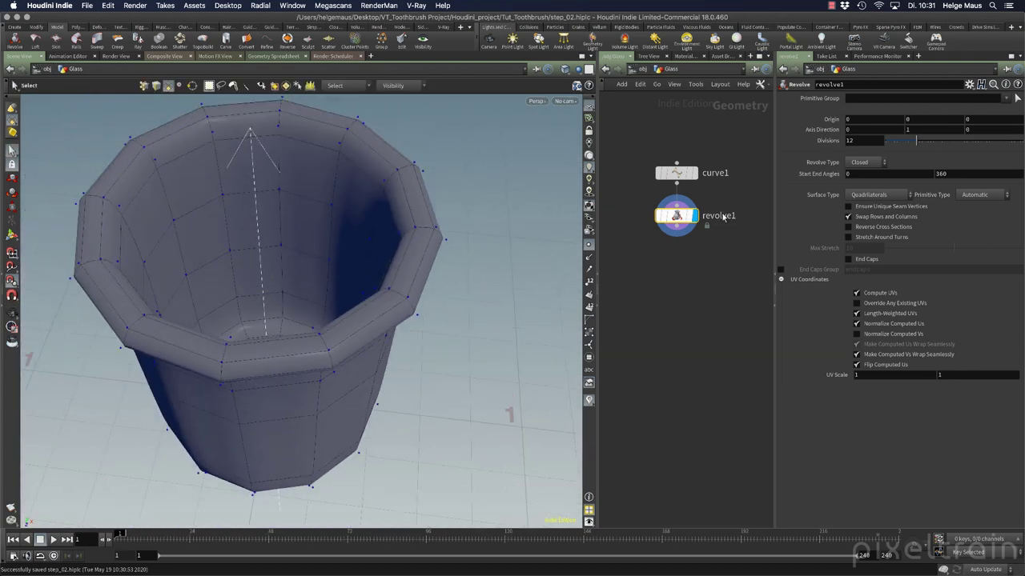
Step: Activate the revolve's interactive handle and tumble to a side view of the glass
mouse_move(678, 217)
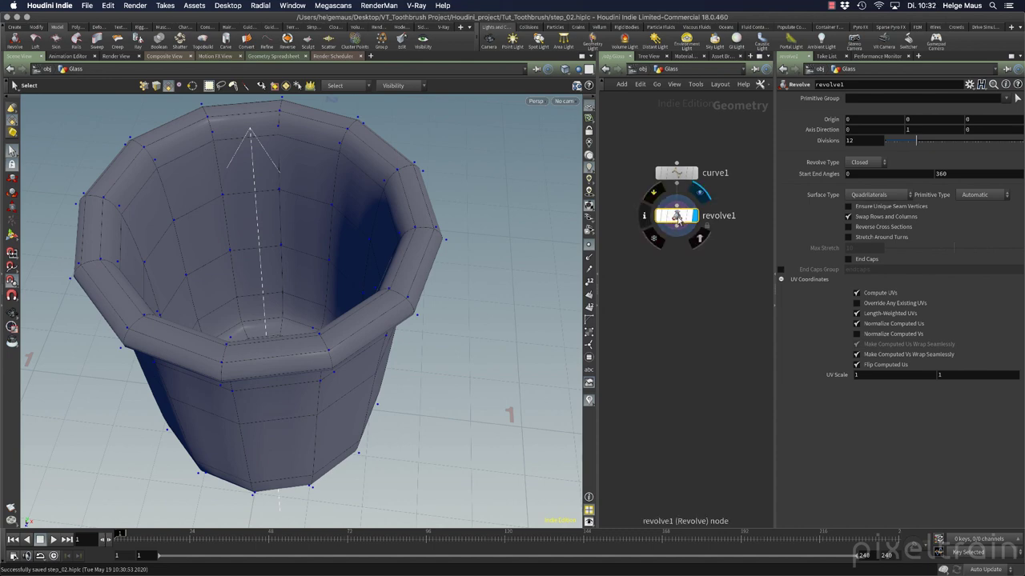
click(13, 239)
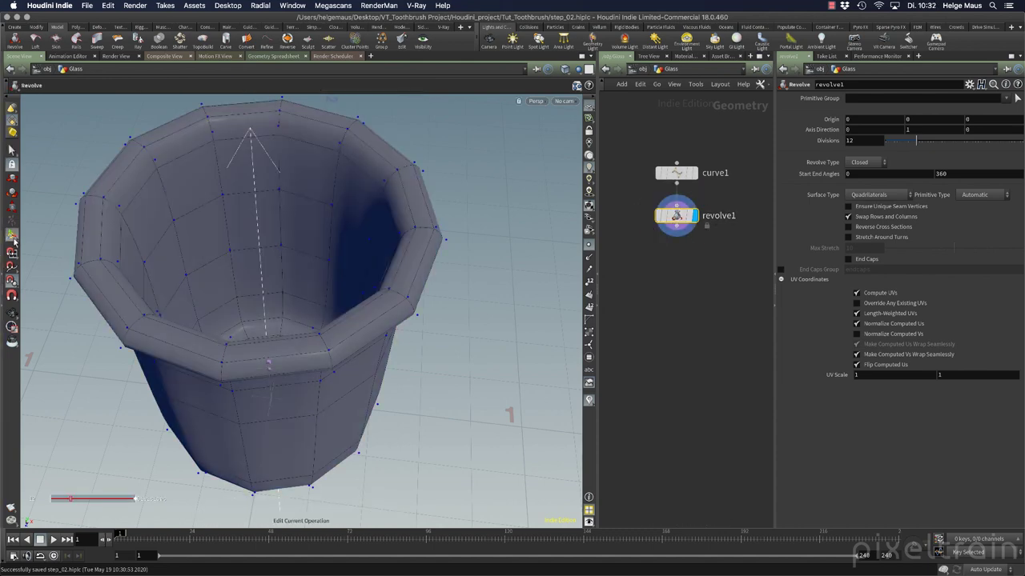
key(Escape)
drag(350, 411, 268, 365)
key(Return)
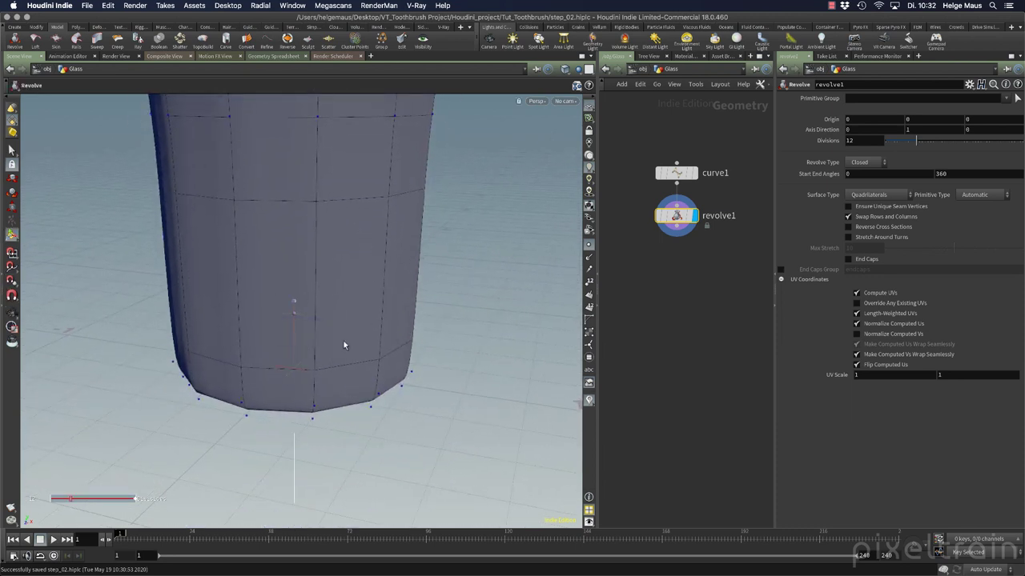
Step: Move the revolve origin handle, then set Origin X back to 0
mouse_move(304, 377)
mouse_down()
mouse_move(333, 374)
mouse_move(255, 364)
mouse_move(364, 374)
mouse_move(280, 363)
mouse_move(318, 370)
mouse_move(305, 372)
mouse_up()
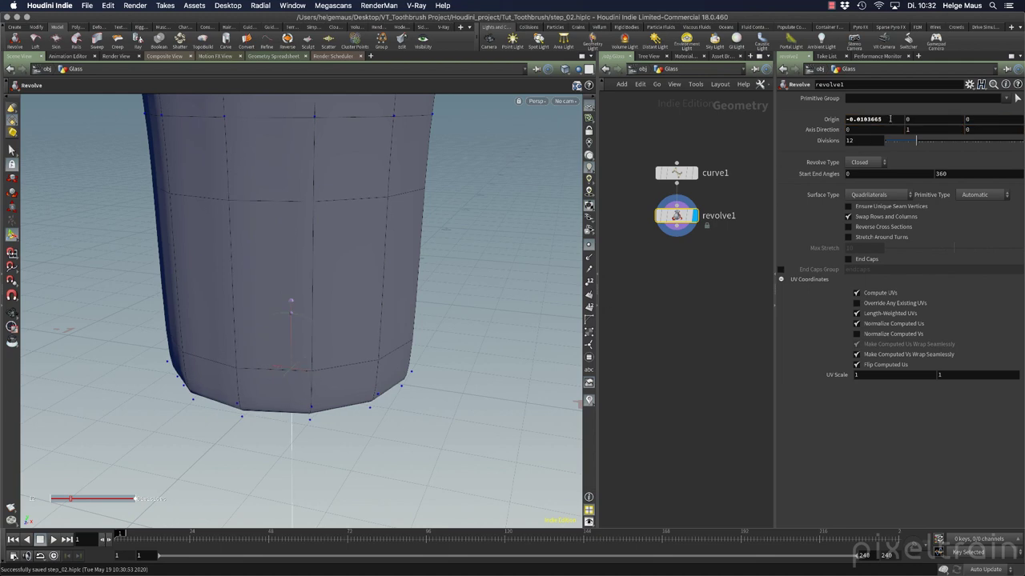
click(889, 119)
text(0)
key(Return)
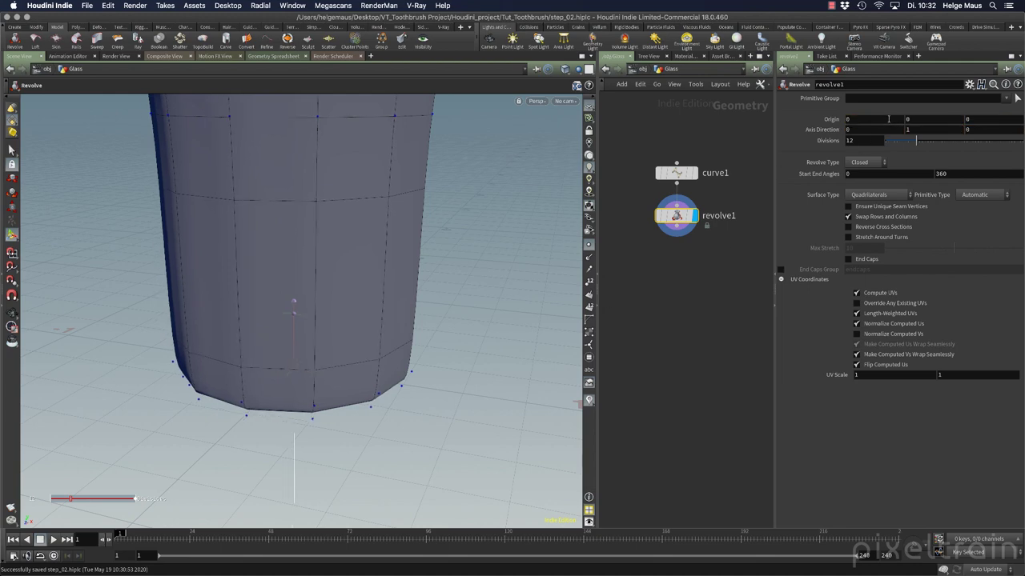
Step: Tilt the revolve axis, then undo it so the glass stands upright
scroll(453, 318, down, 5)
alt+drag(453, 318, 349, 386)
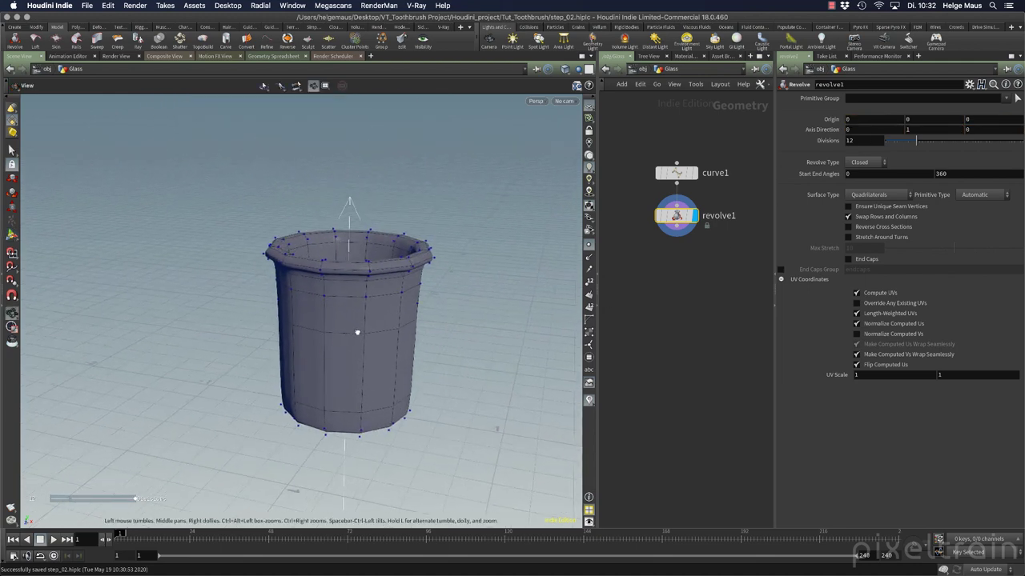
drag(333, 344, 309, 357)
key(super+z)
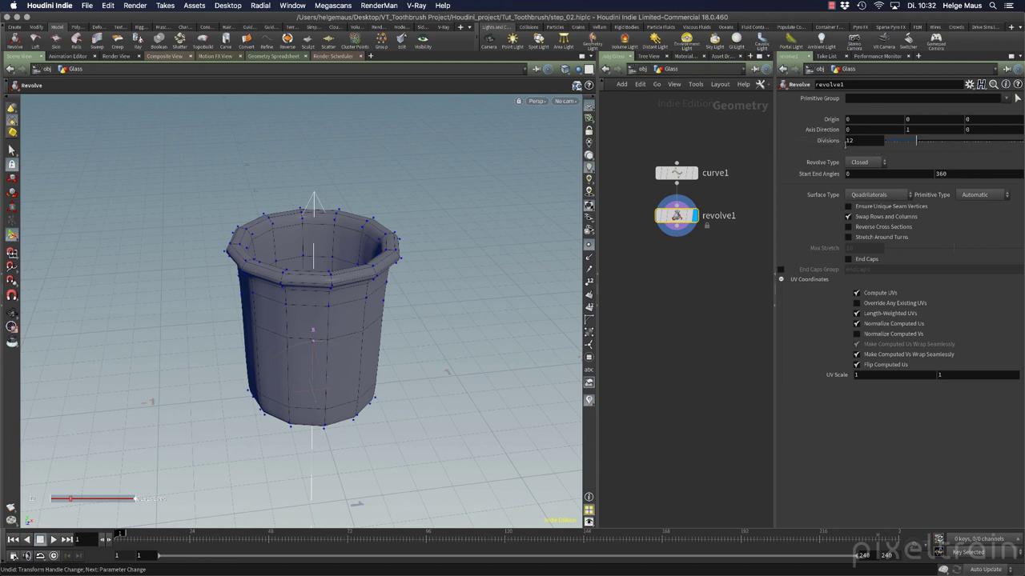
Step: Set revolve1's Divisions to 24
double_click(868, 139)
text(24)
key(Return)
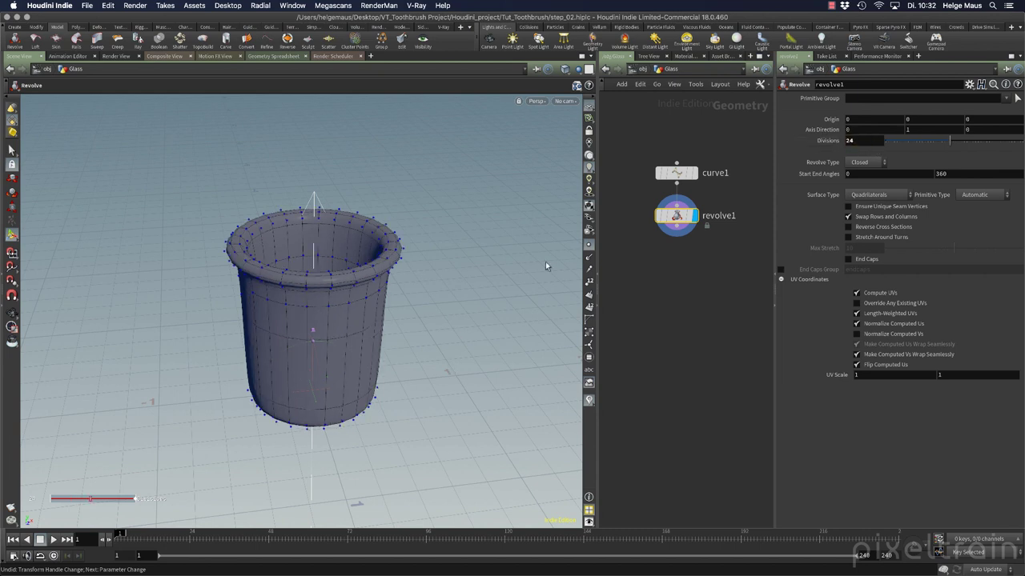
Step: Try an Open Arc revolve with 180° end angle, view the half cup, then return to Closed
click(861, 164)
click(862, 185)
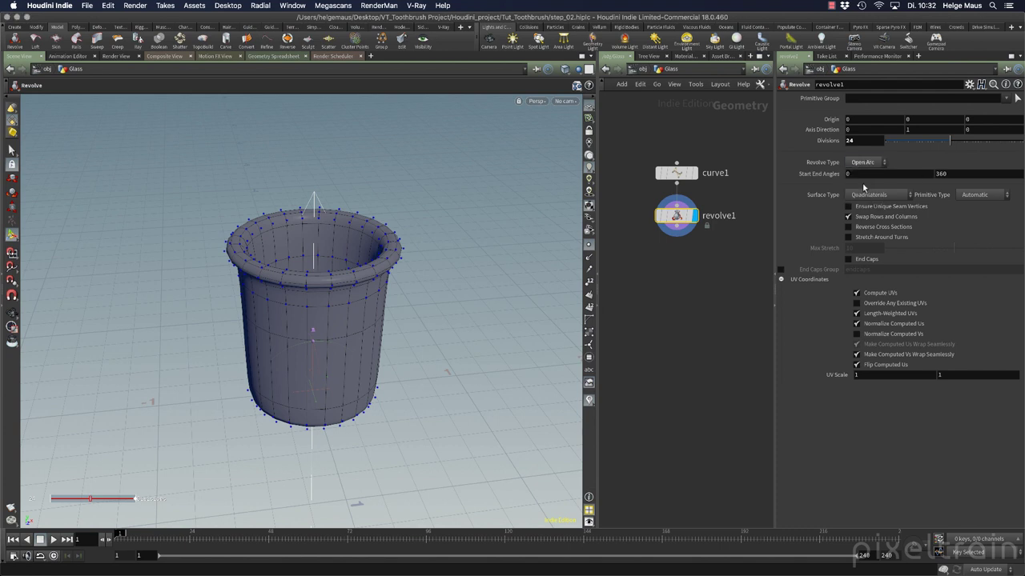
double_click(941, 174)
text(180)
key(Return)
key(Escape)
drag(342, 365, 338, 327)
scroll(338, 326, up, 5)
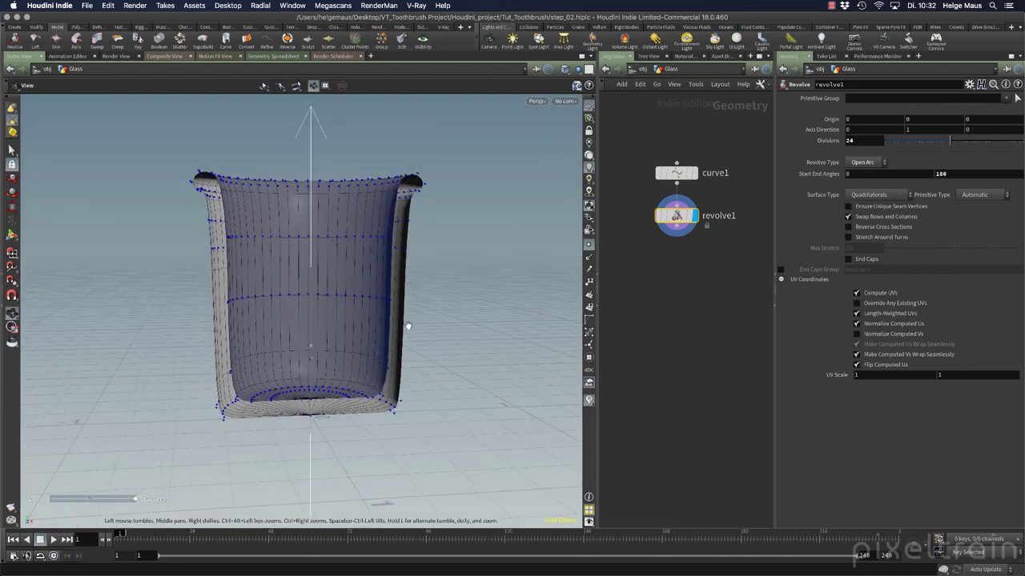
key(Return)
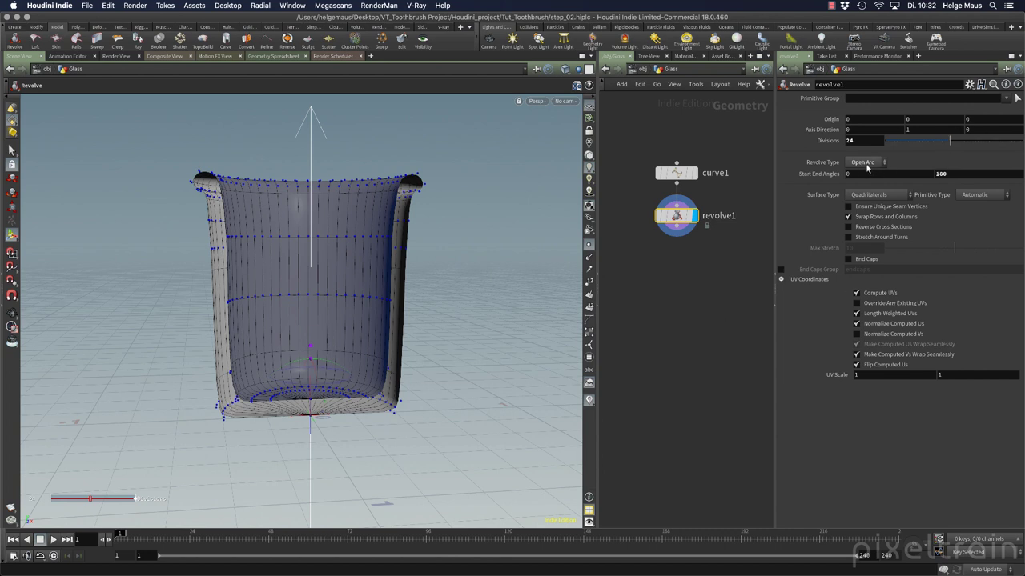
click(863, 163)
click(871, 176)
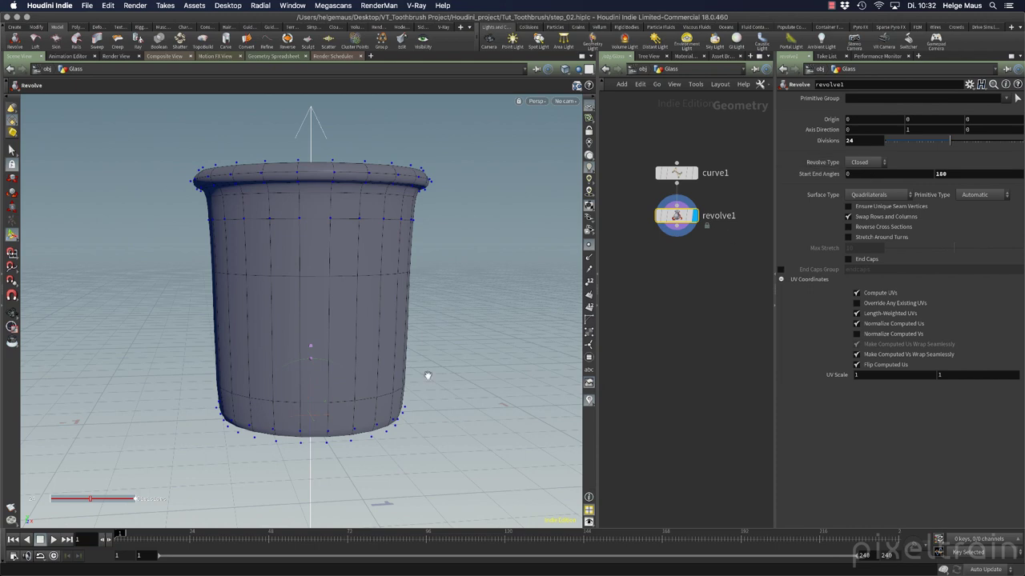
Step: Raise revolve1's Divisions to 36 for a smoother cup
drag(428, 376, 450, 449)
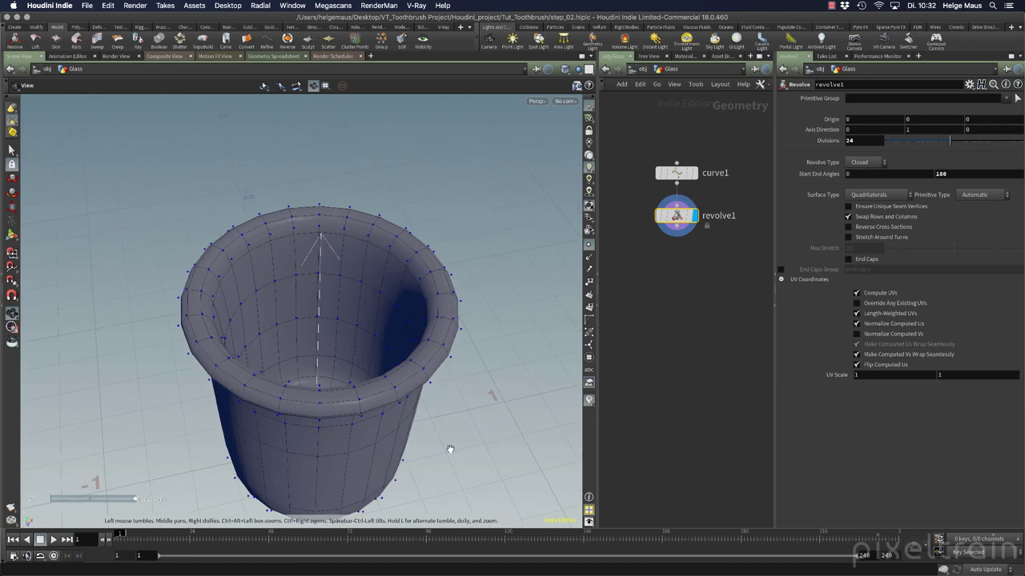
key(Return)
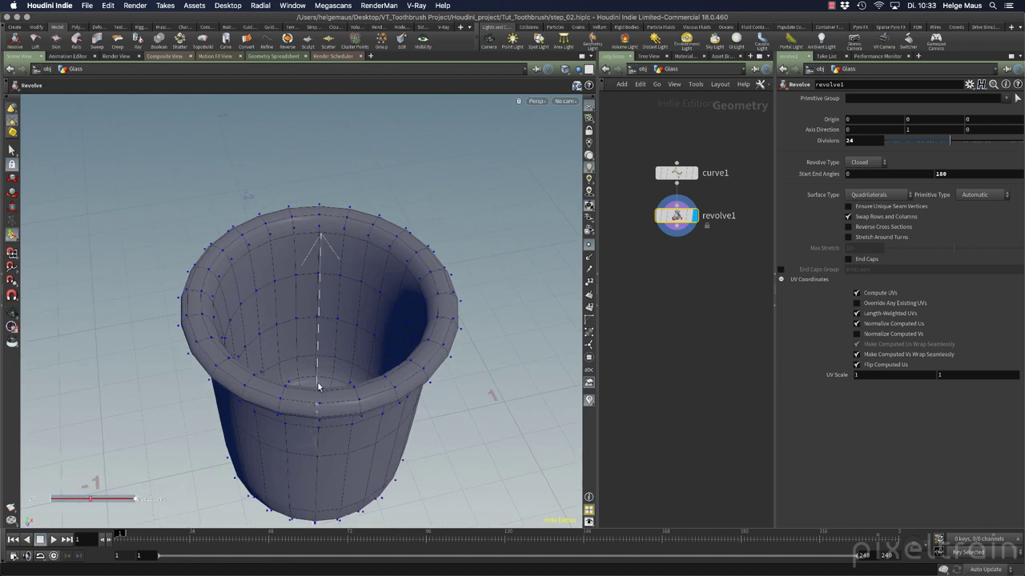
click(847, 141)
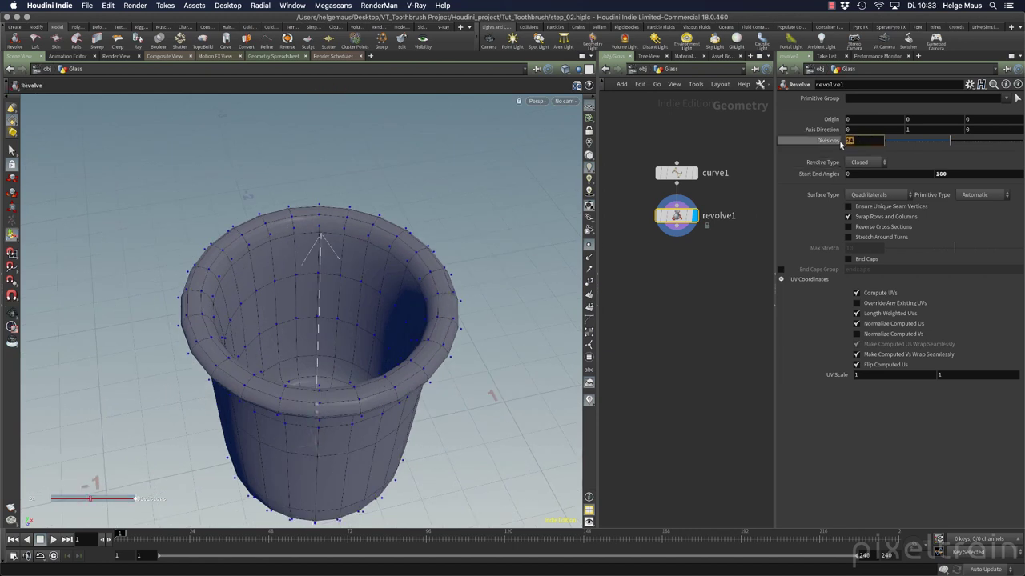
text(36)
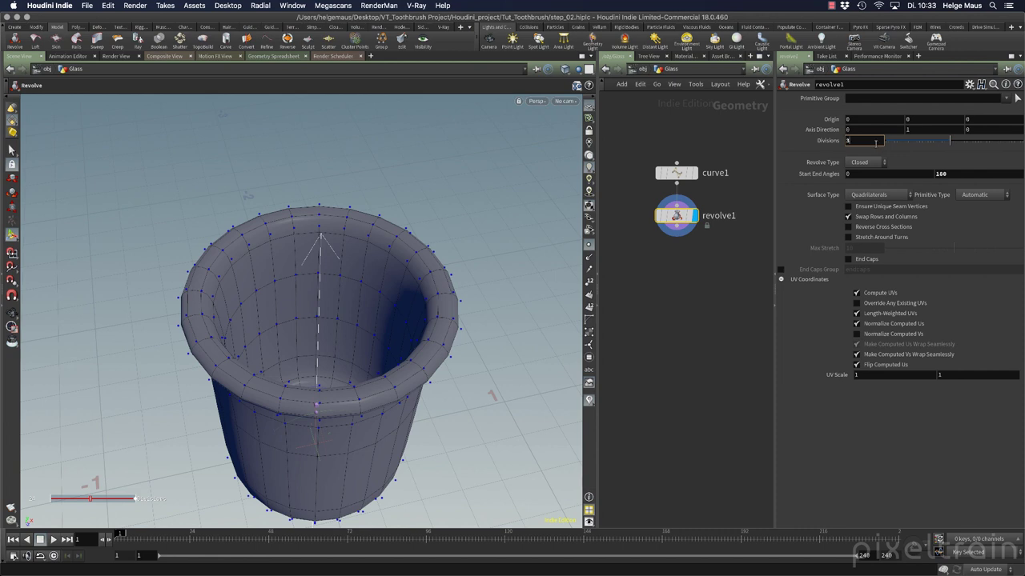
key(Return)
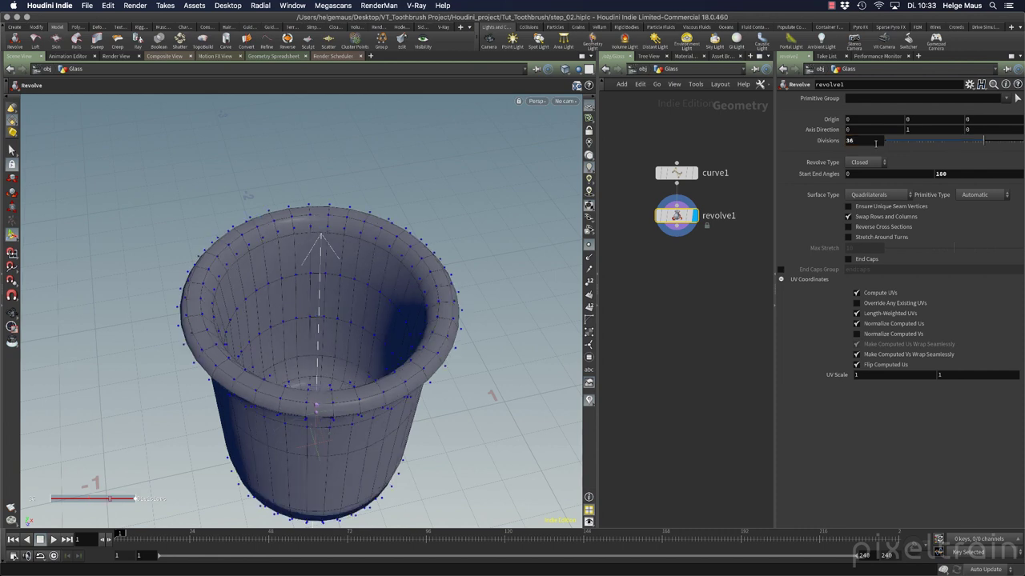
Step: Hide the glass's point markers, move curve1 higher and display it alone
drag(474, 451, 422, 223)
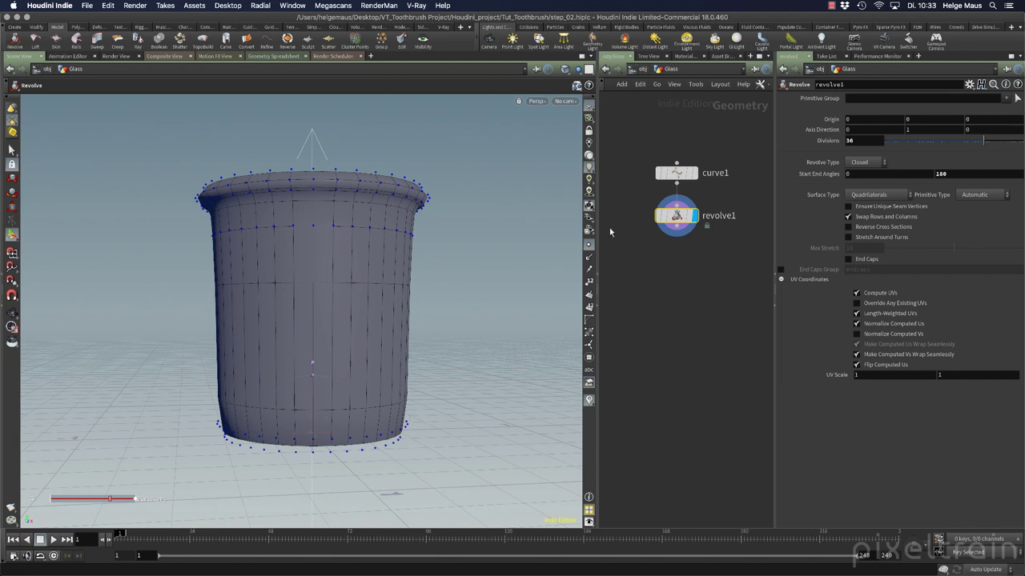
click(589, 244)
drag(683, 178, 683, 140)
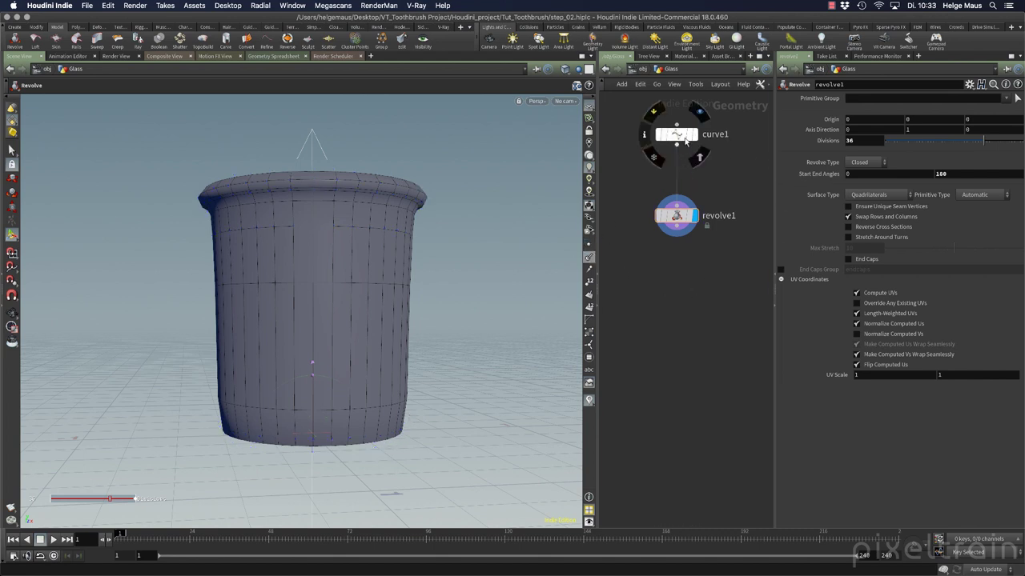
click(677, 134)
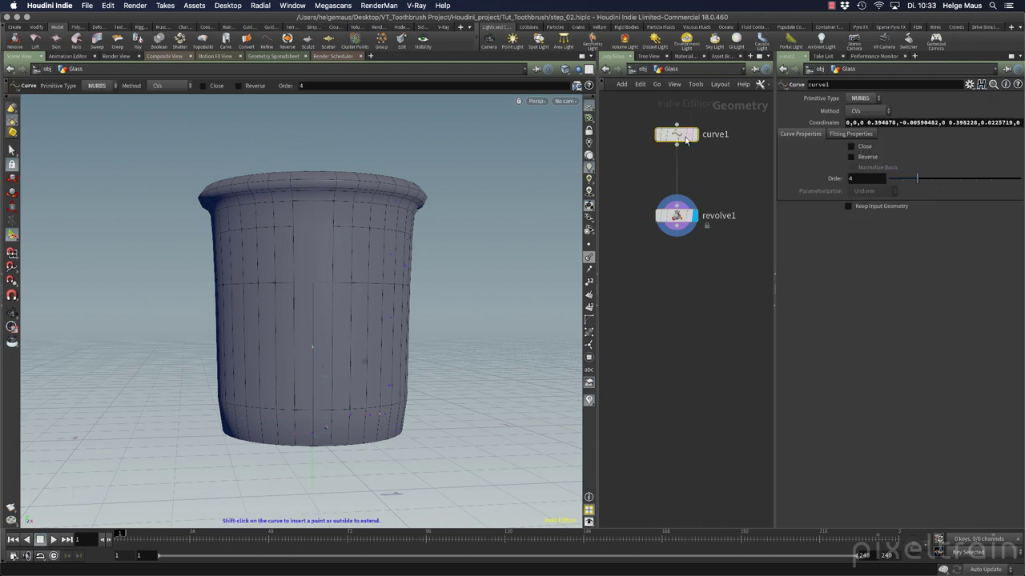
Step: Check curve1's node info, then redisplay revolve1 and check its info (Closed, 36 divisions)
click(695, 135)
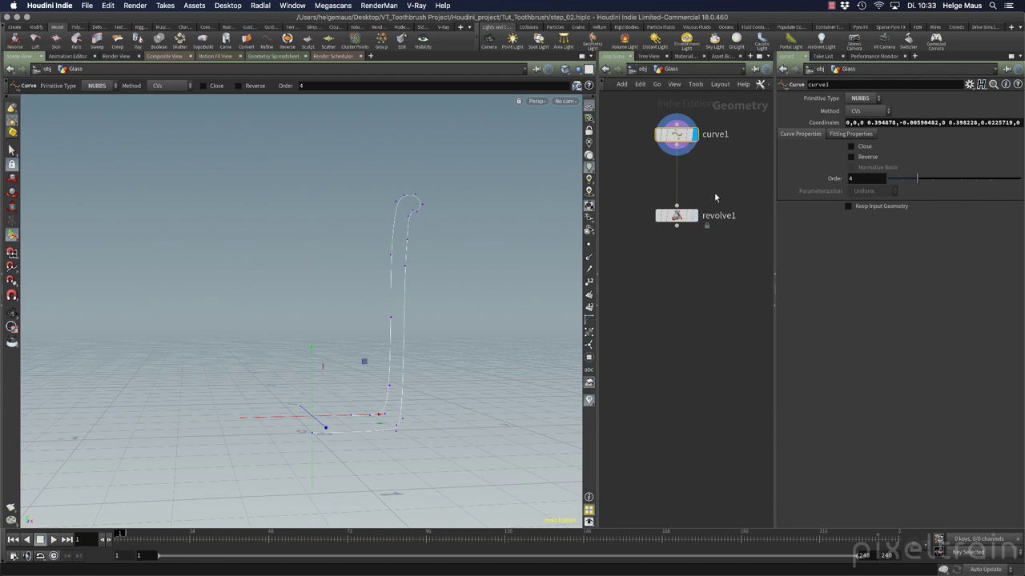
middle_click(678, 136)
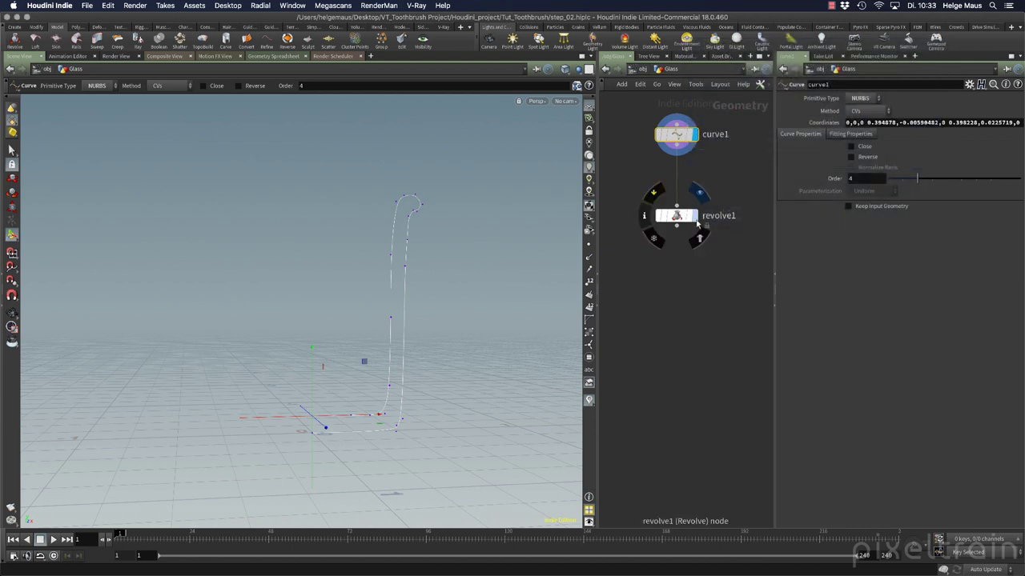
click(695, 218)
click(680, 218)
middle_click(677, 216)
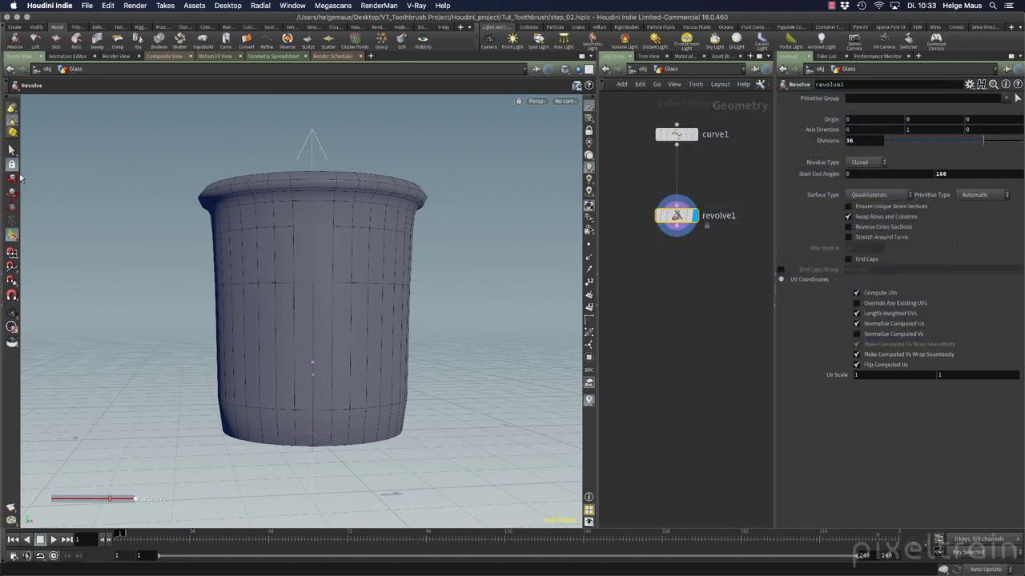
Step: In point selection mode, pull a rim point outward into a spout with an edit
click(11, 151)
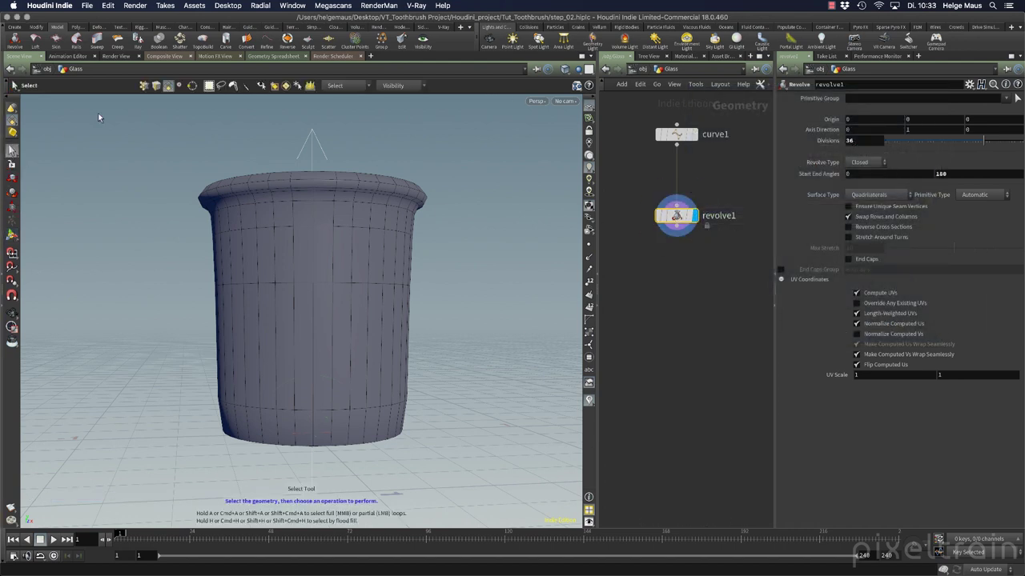
click(144, 86)
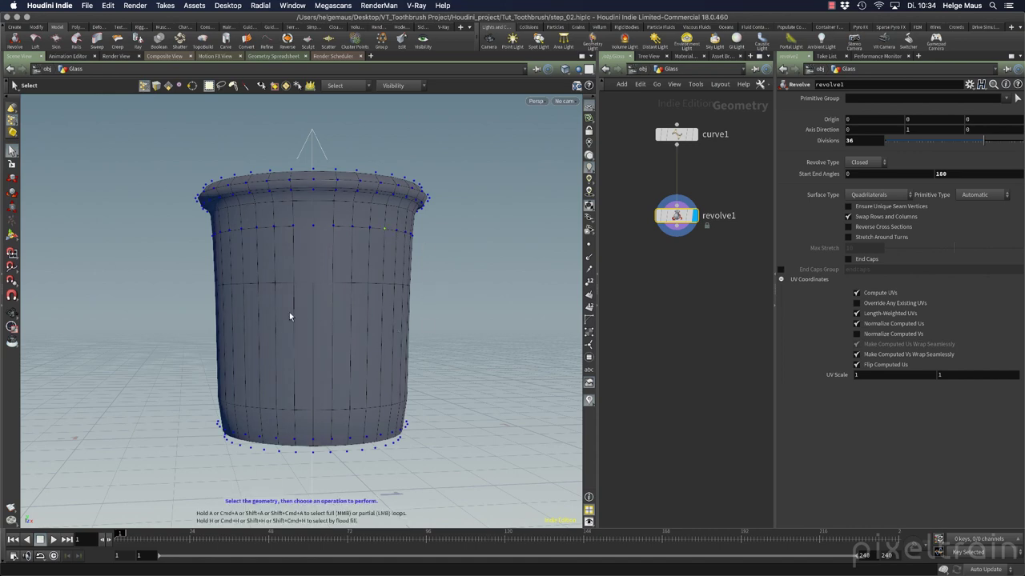
key(Escape)
drag(289, 312, 341, 346)
key(s)
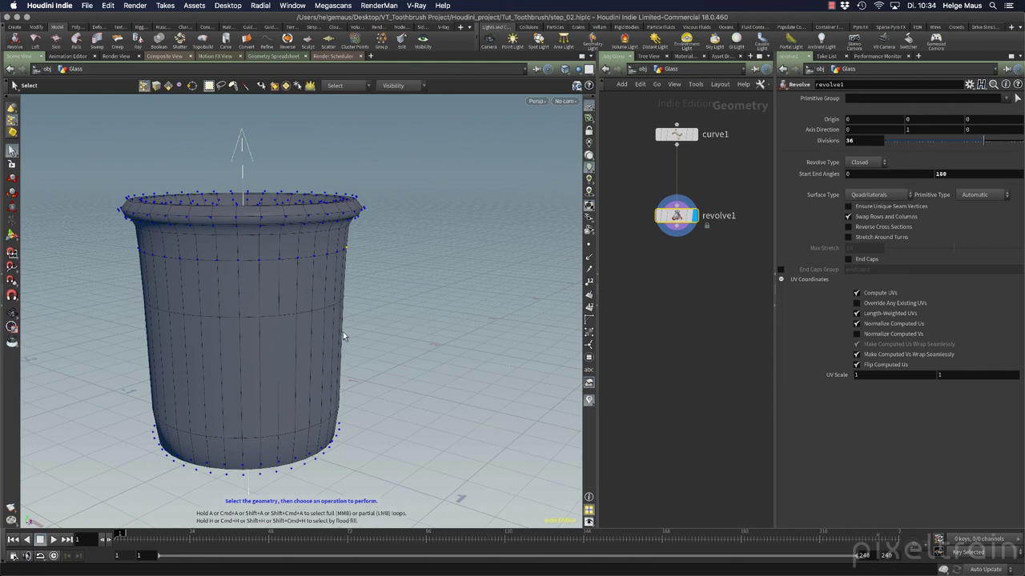
click(12, 180)
drag(354, 248, 393, 299)
key(Escape)
key(Return)
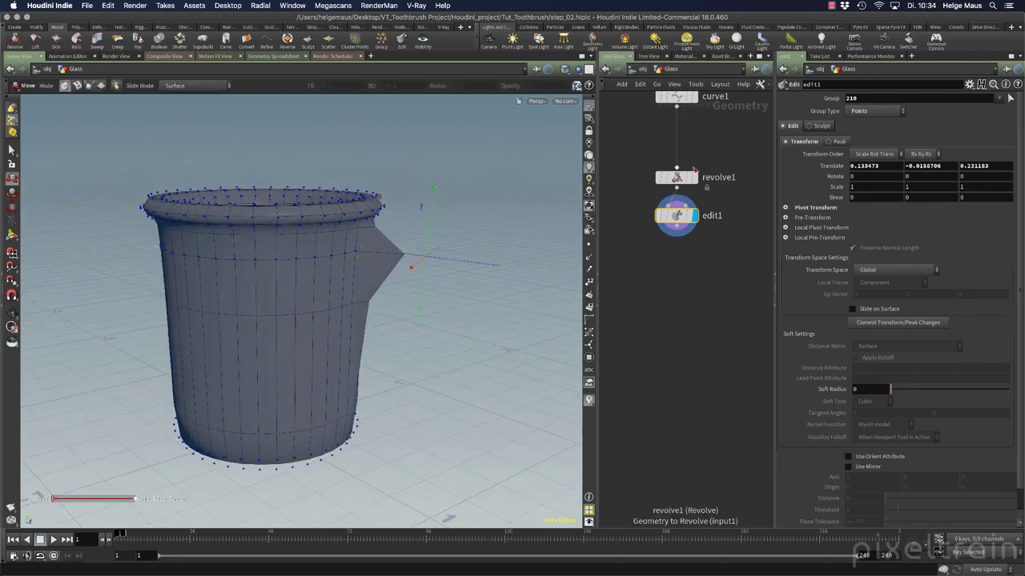
Step: Delete the edit1 node to discard the spout, then select curve1
click(629, 197)
drag(629, 193, 709, 242)
key(Delete)
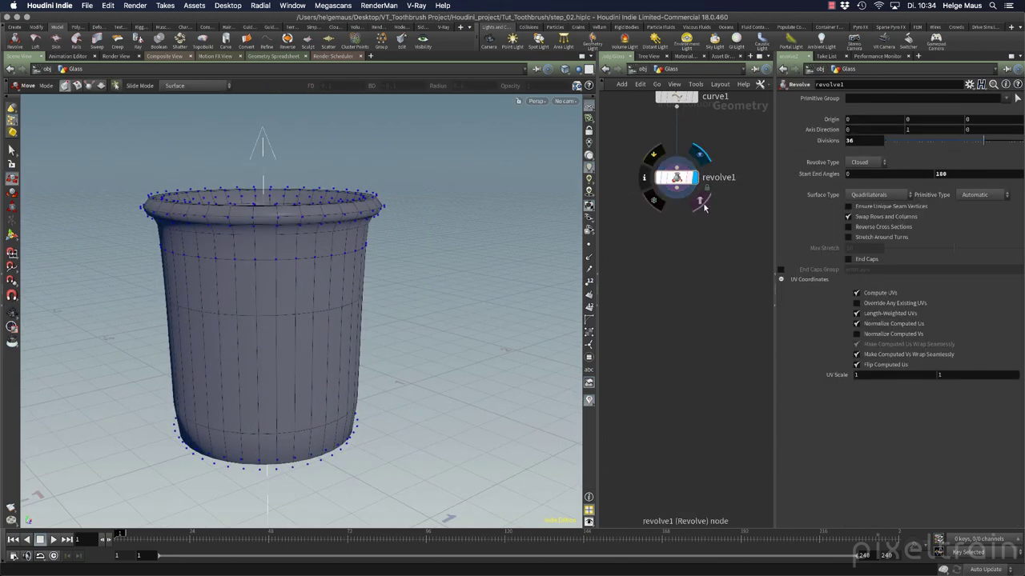
key(h)
click(678, 148)
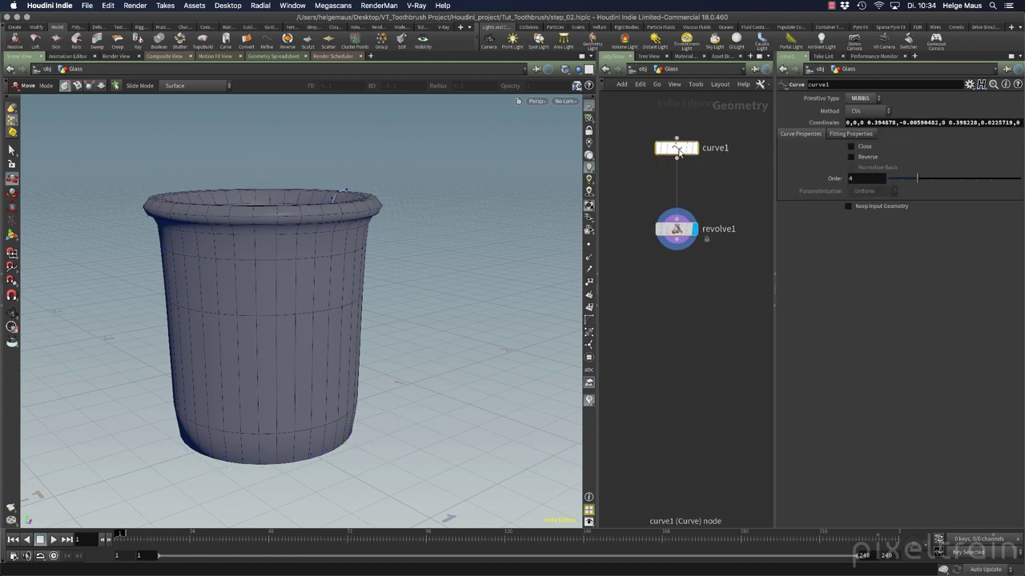
Step: Set curve1's primitive type to Polygon and check the curve1 and revolve1 node info
click(868, 98)
click(867, 110)
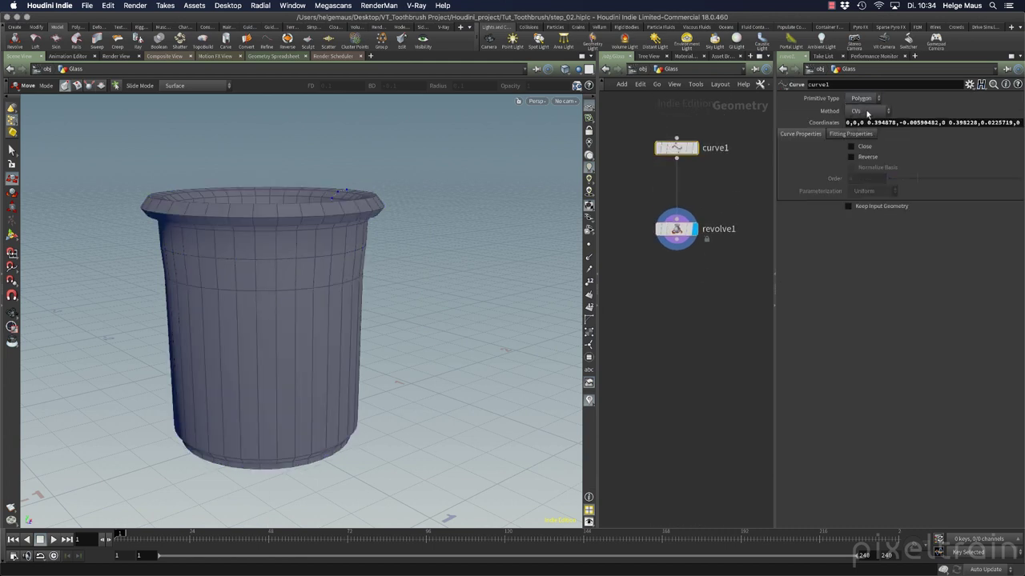
click(701, 148)
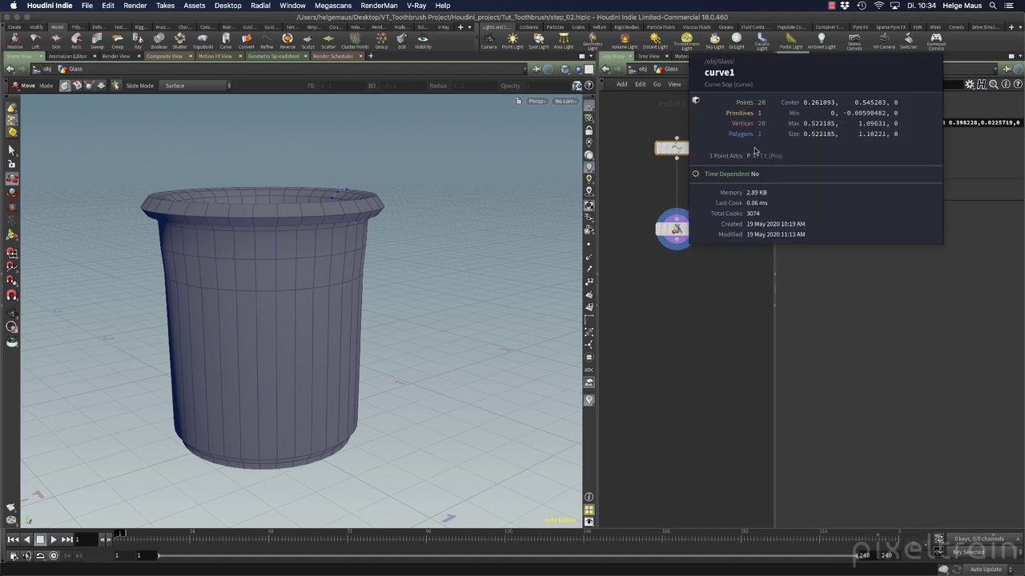
click(677, 231)
click(644, 229)
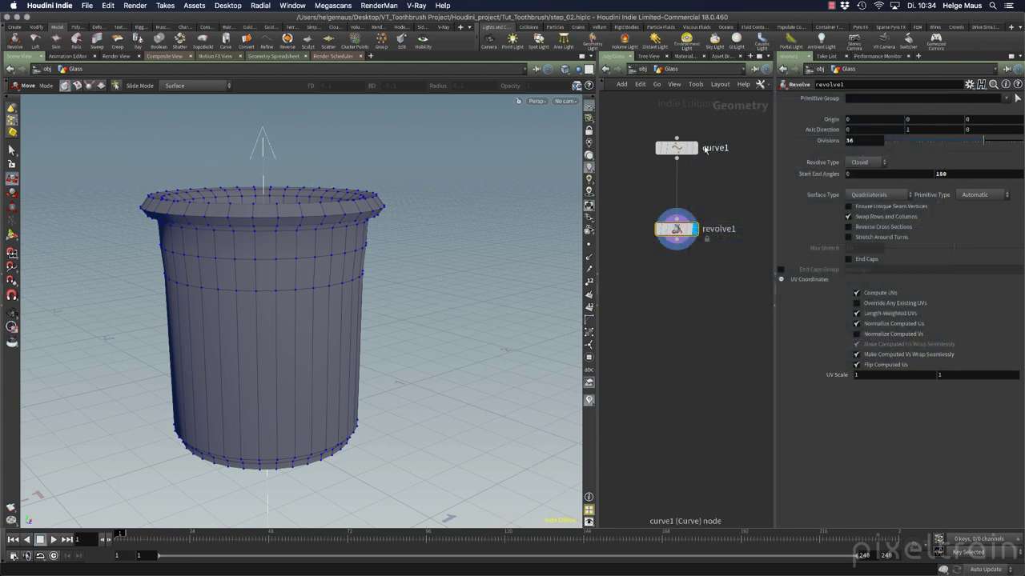
click(697, 152)
click(683, 150)
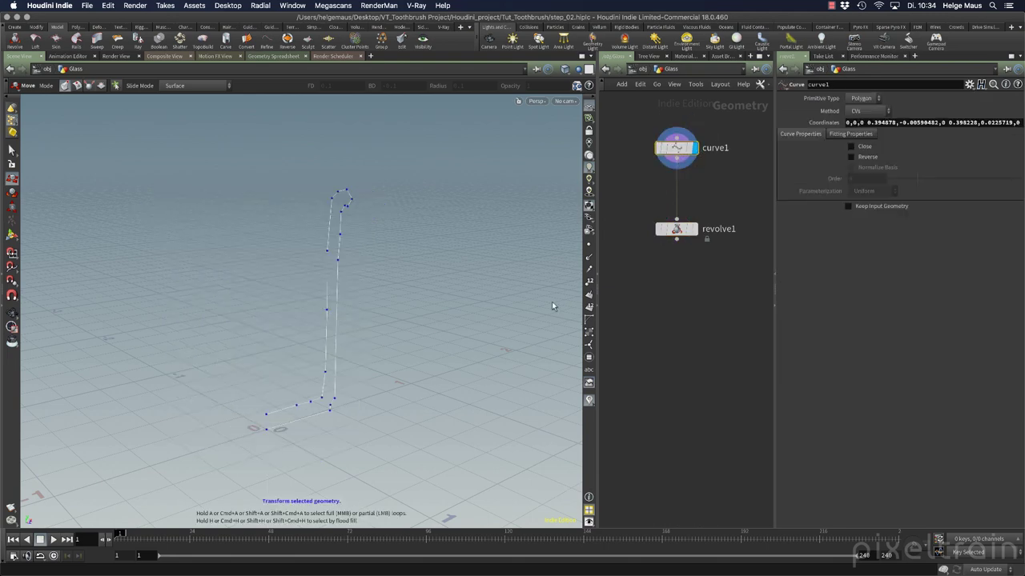
Step: Change curve1's primitive type to NURBS, order 4, for smooth profile bends
key(Escape)
mouse_move(365, 366)
mouse_down()
mouse_move(355, 355)
mouse_move(376, 327)
mouse_move(366, 353)
mouse_up()
key(t)
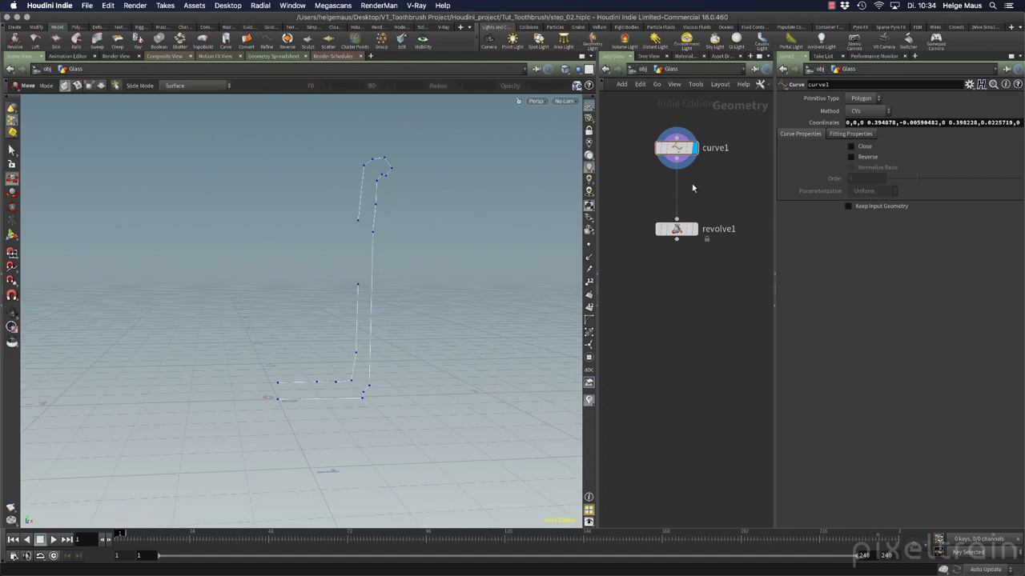
key(Tab)
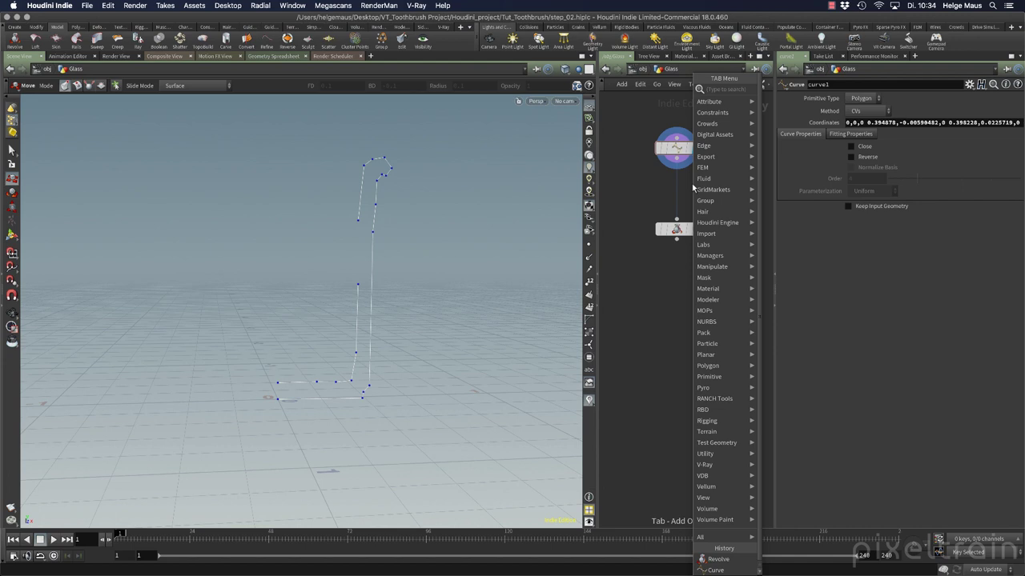
mouse_move(724, 326)
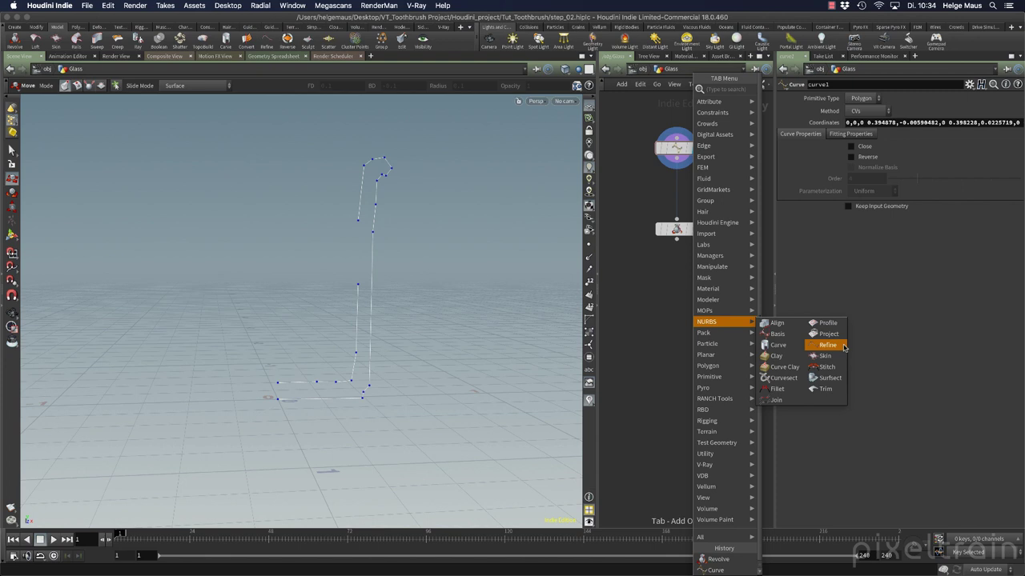
click(662, 346)
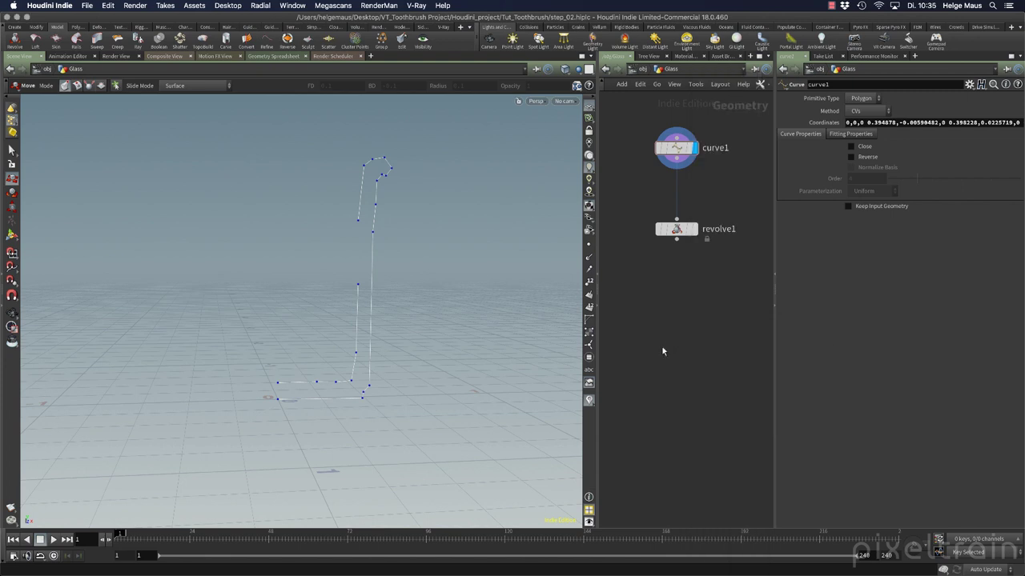
click(676, 147)
click(862, 98)
click(855, 120)
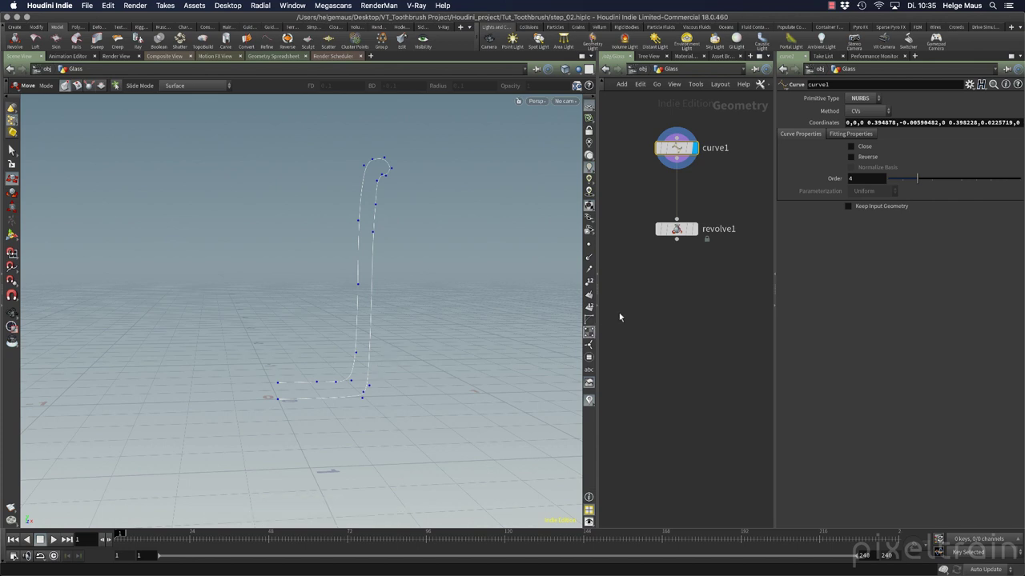
Step: Insert a resample1 node between curve1 and revolve1 and display it
key(h)
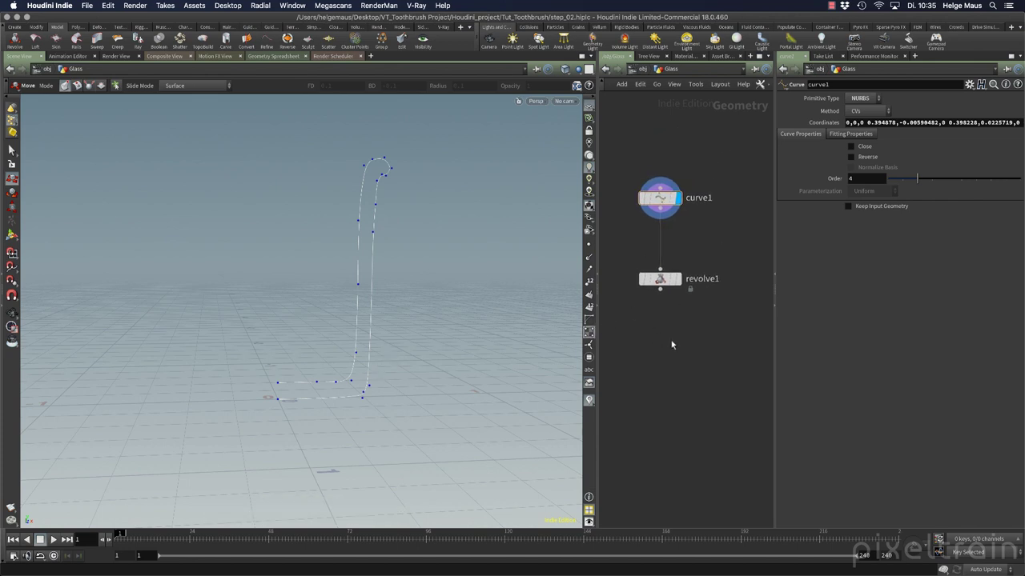
key(Tab)
text(polyextrude)
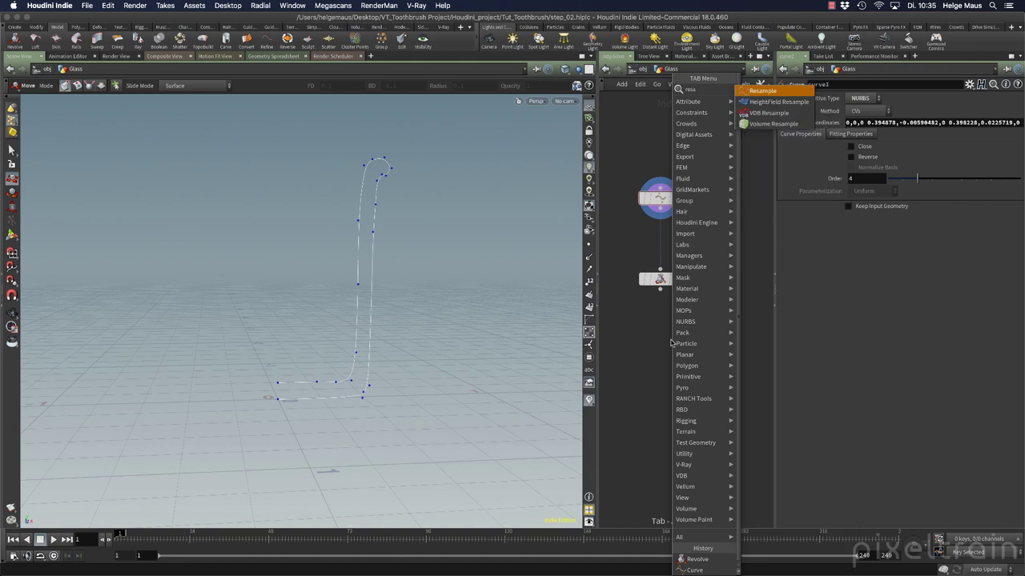
key(Return)
click(671, 344)
drag(671, 344, 663, 242)
click(677, 239)
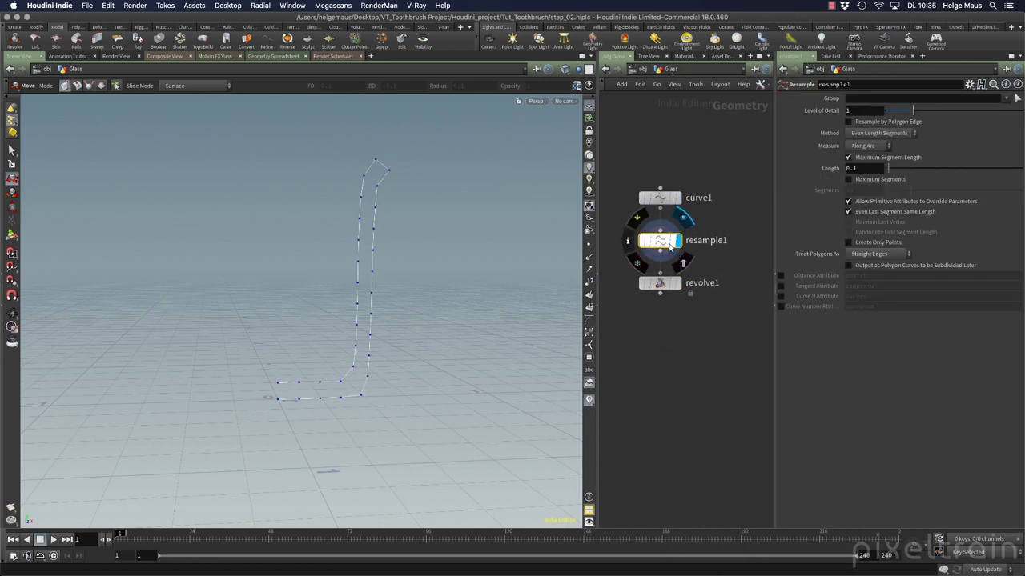
middle_click(666, 248)
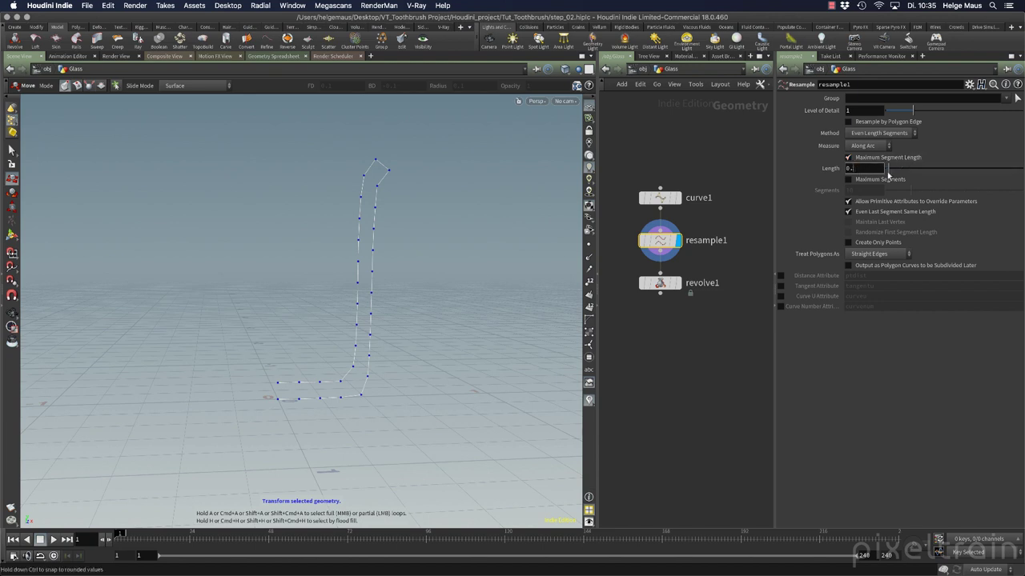
Step: Set resample1's segment Length to 0.08 and display the revolved glass
text(05)
key(Return)
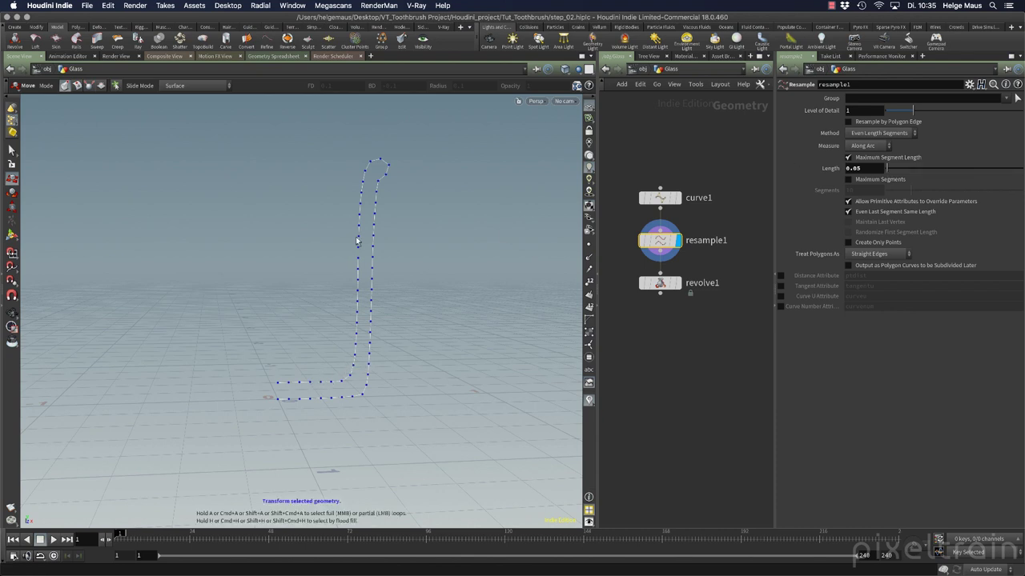
mouse_move(680, 199)
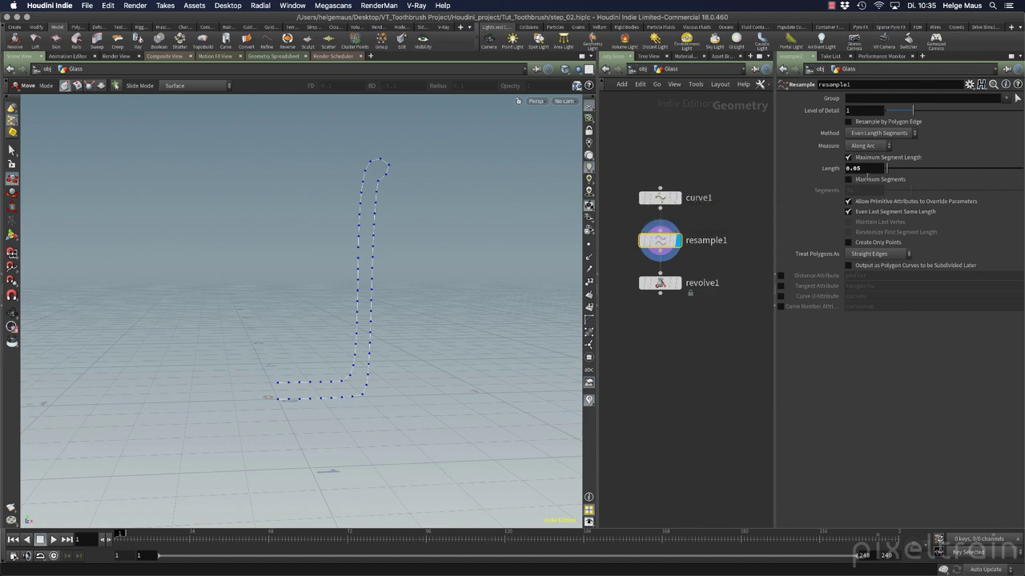
scroll(872, 169, up, 3)
click(678, 285)
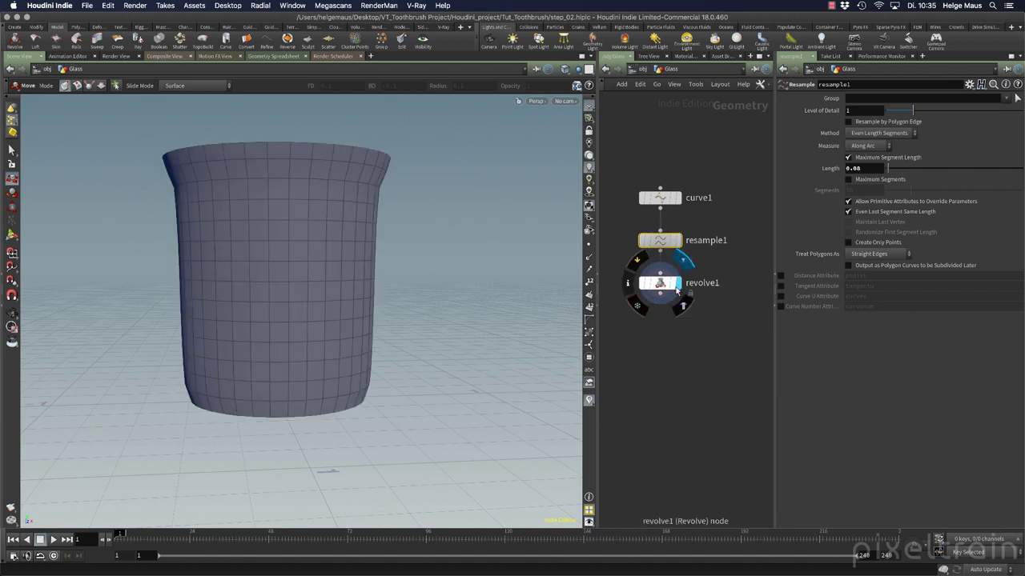
click(663, 284)
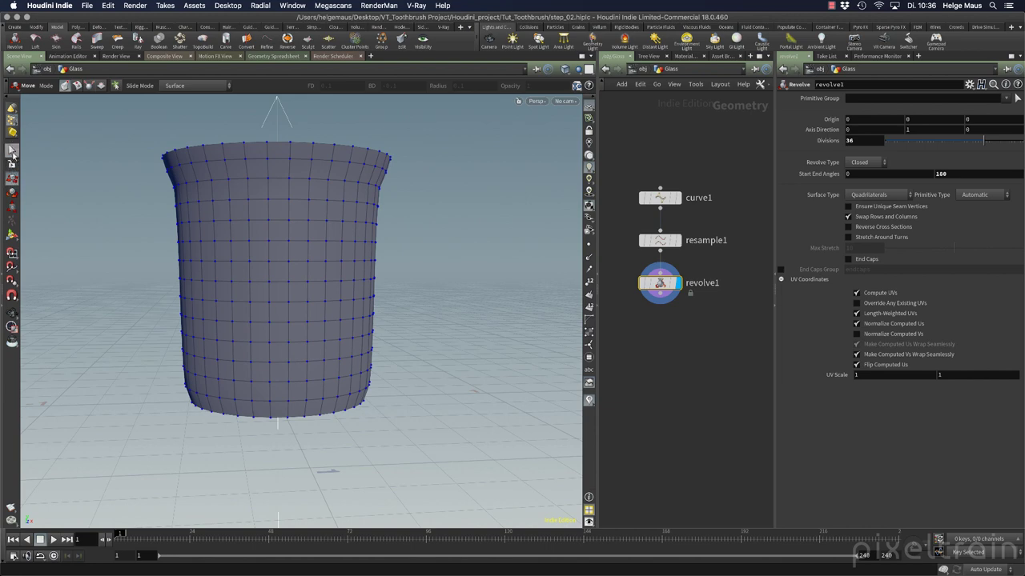
Step: Look into the glass's open top and review resample1 and revolve1 geometry info
click(12, 151)
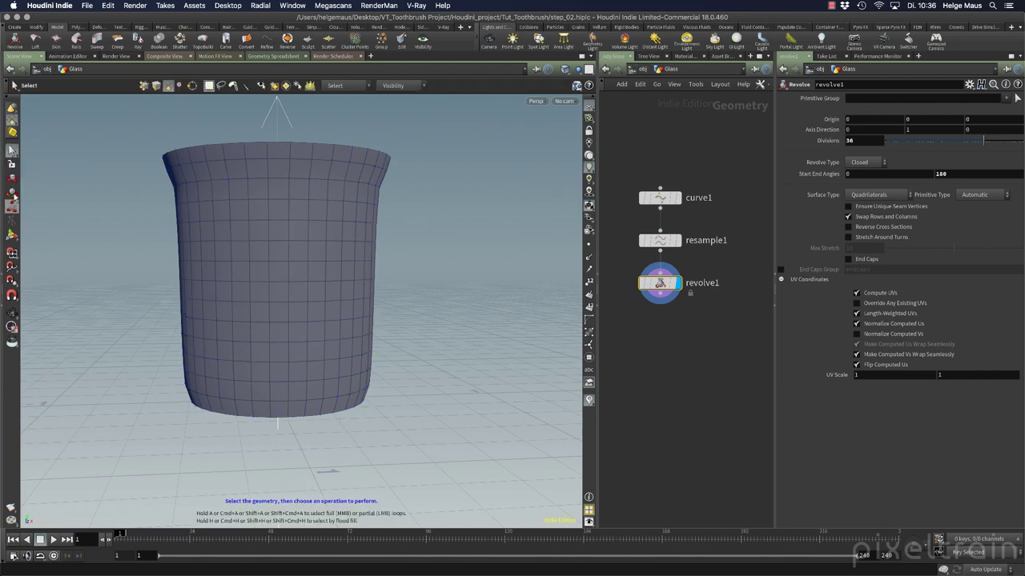
key(Escape)
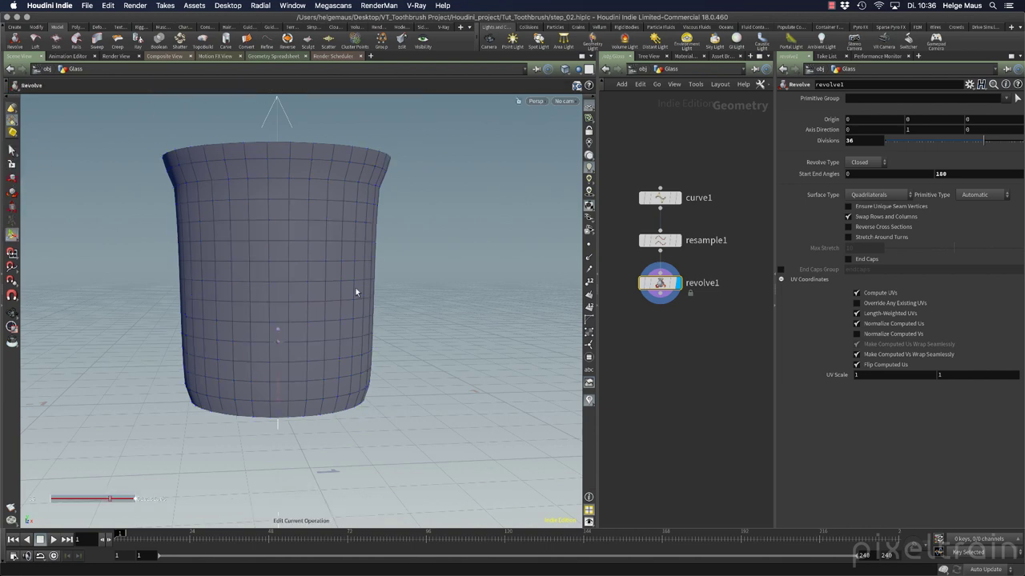
drag(439, 300, 267, 373)
key(Return)
click(660, 240)
key(Escape)
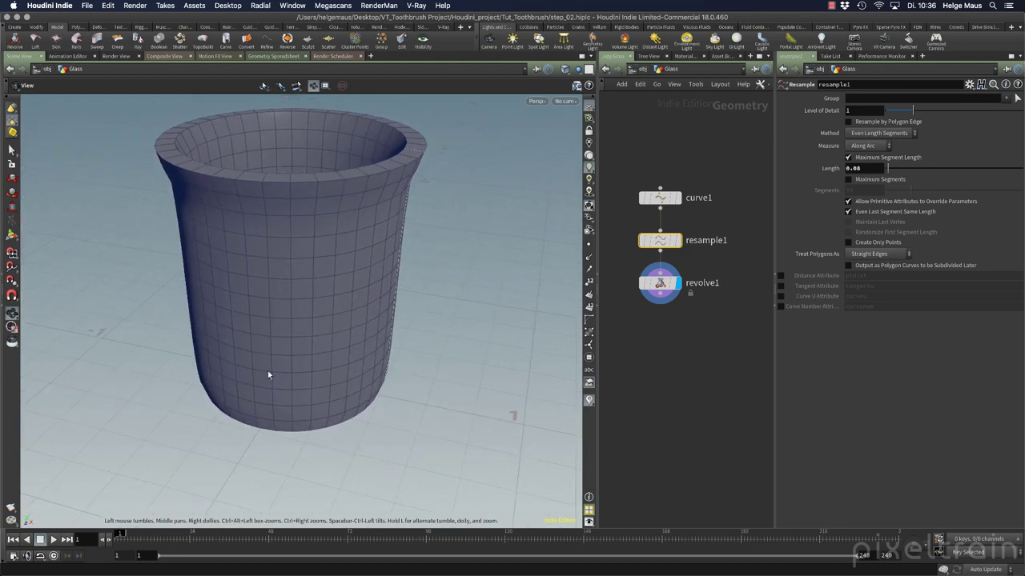
key(Return)
click(659, 284)
middle_click(661, 285)
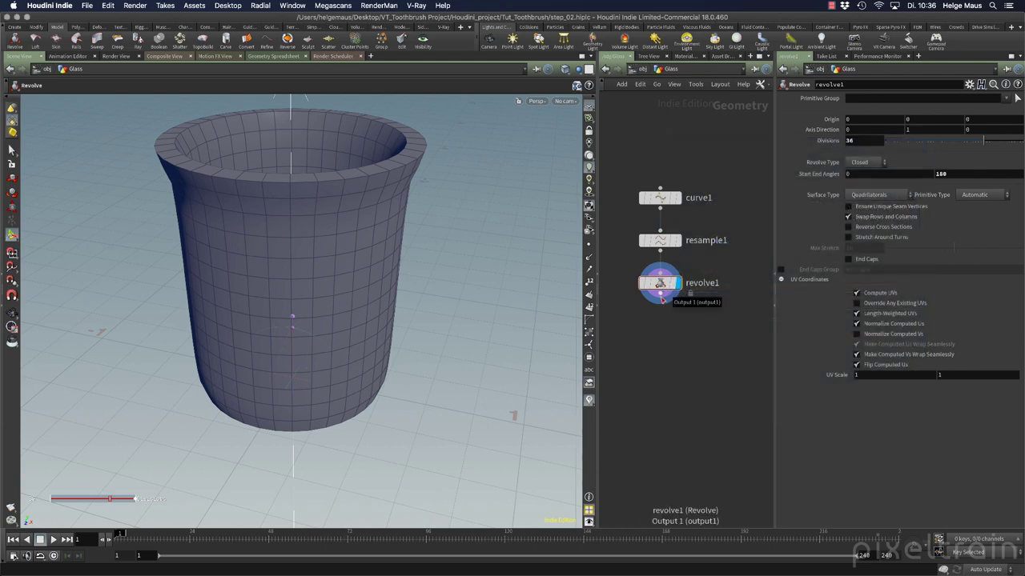
Step: Add a reverse1 node below revolve1 and check the glass's side and bottom shading
click(660, 295)
click(671, 334)
text(rev)
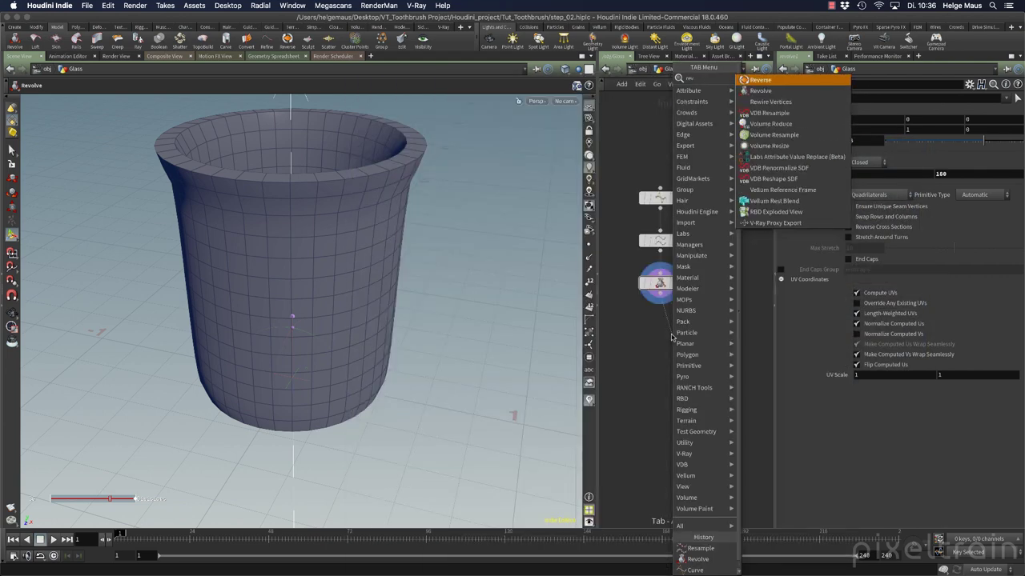
key(Return)
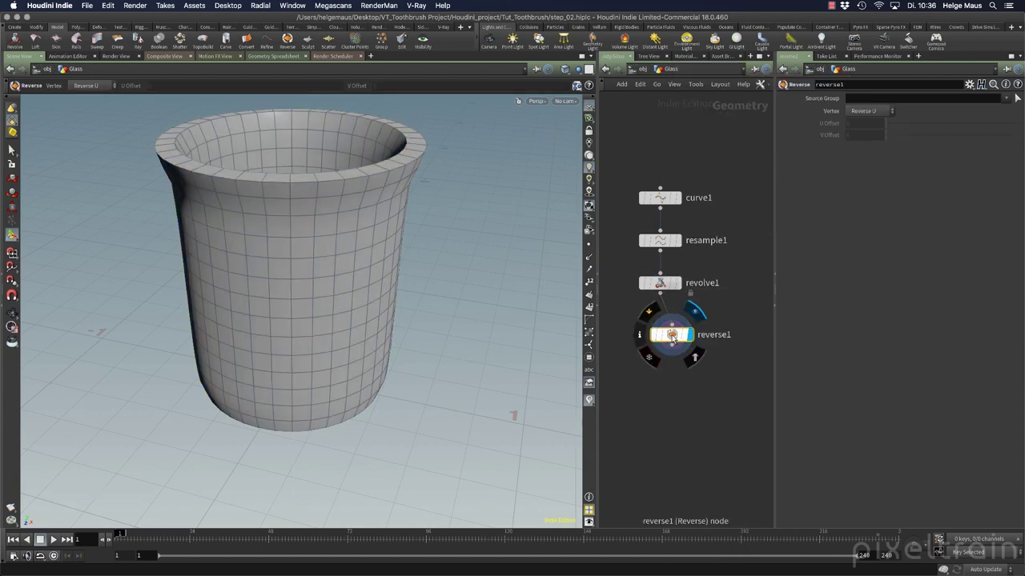
drag(669, 336, 658, 324)
click(658, 324)
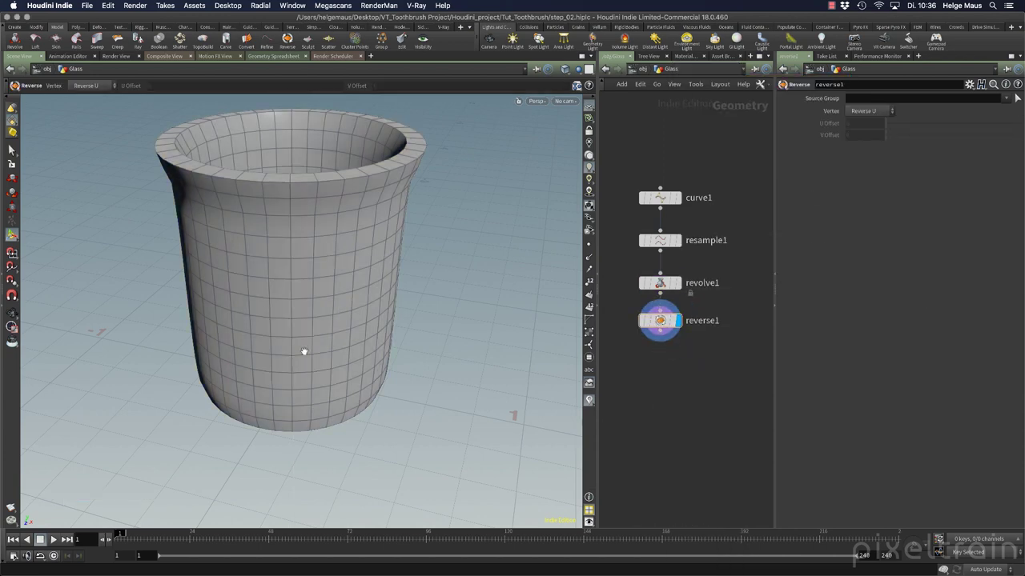
key(Escape)
drag(304, 352, 339, 341)
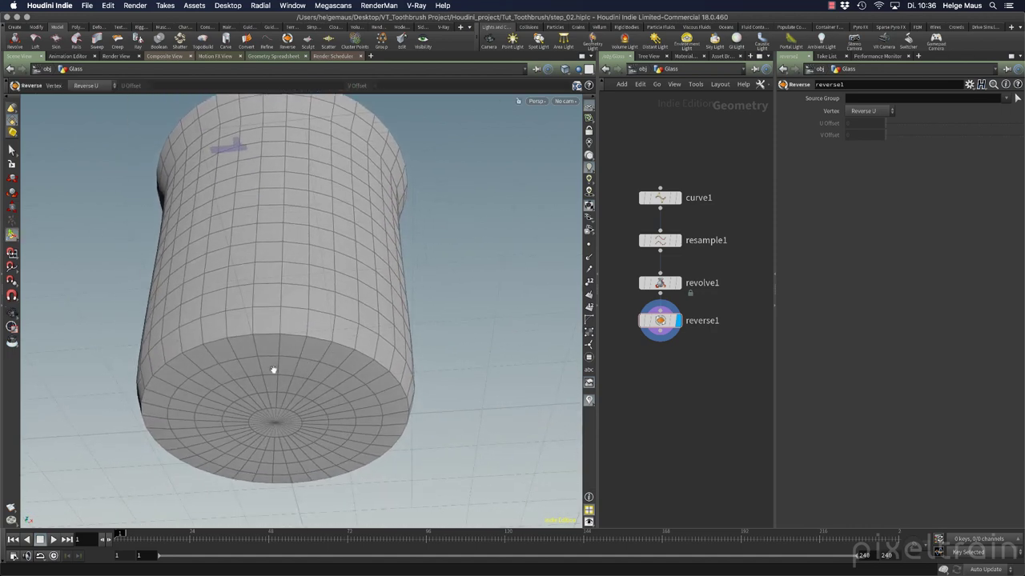
key(Escape)
drag(273, 370, 398, 433)
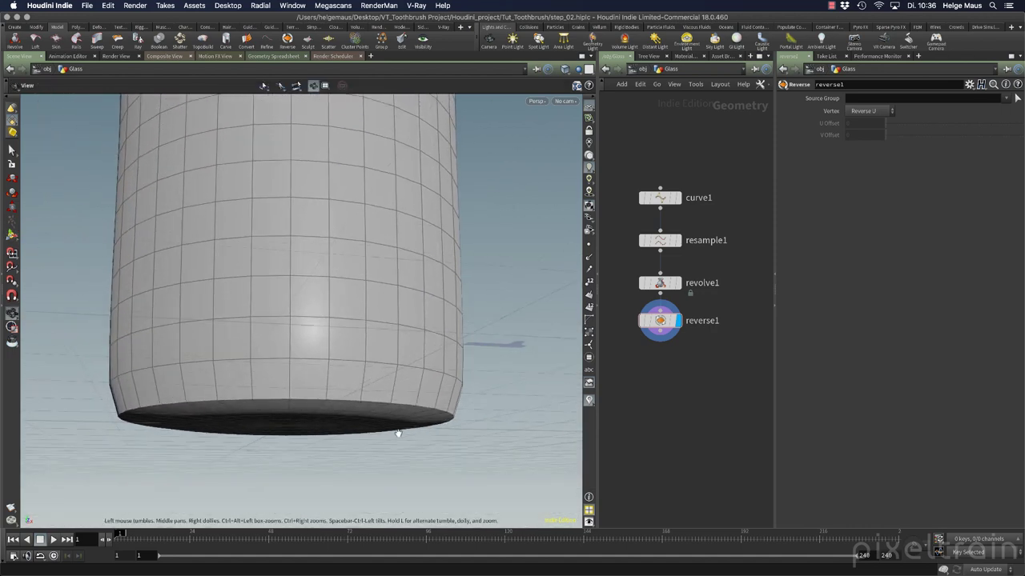
key(Return)
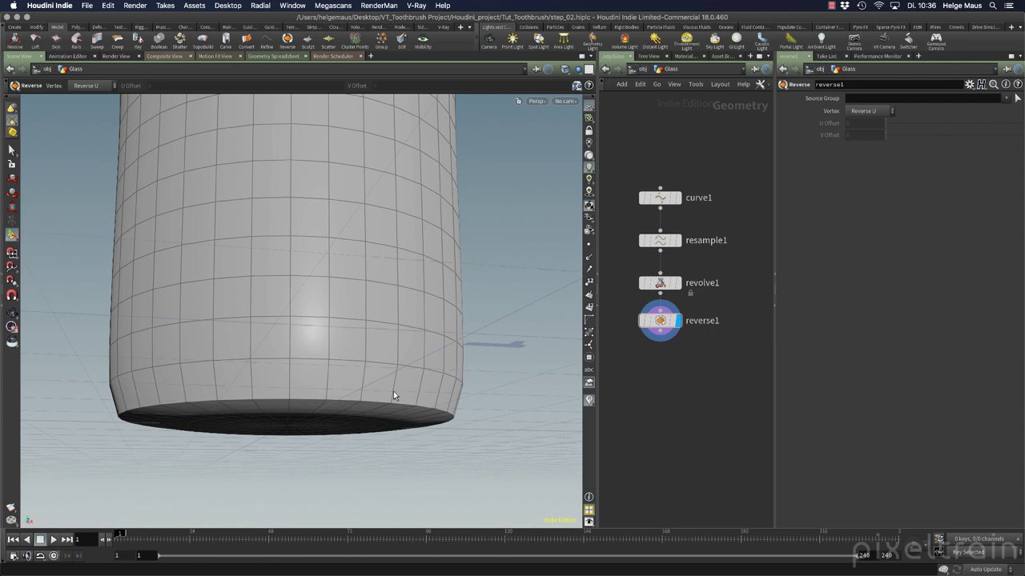
key(s)
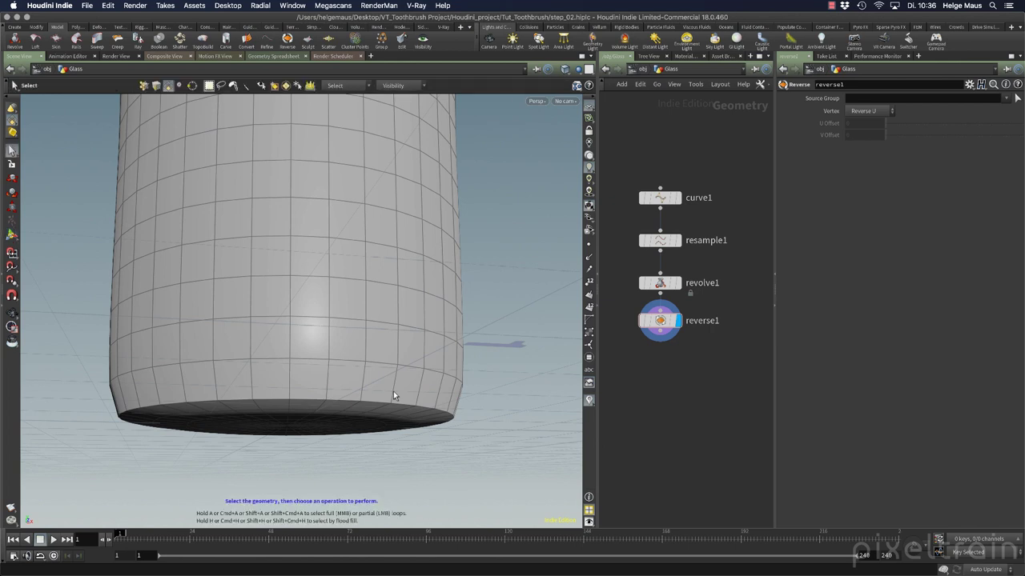
Step: Bevel the glass's bottom edge with a PolyBevel after reverse1, settling on 2 divisions
key(3)
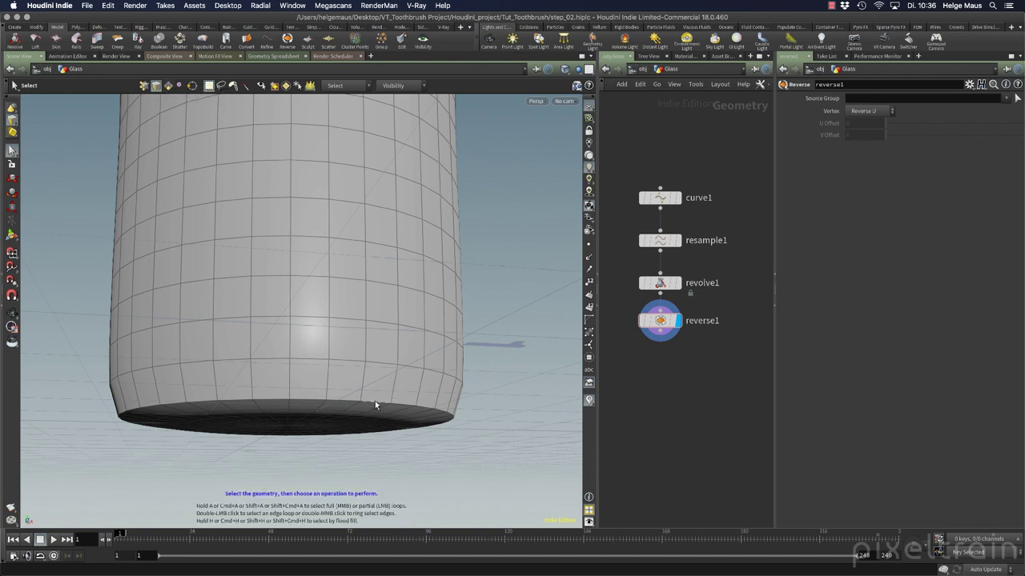
key(w)
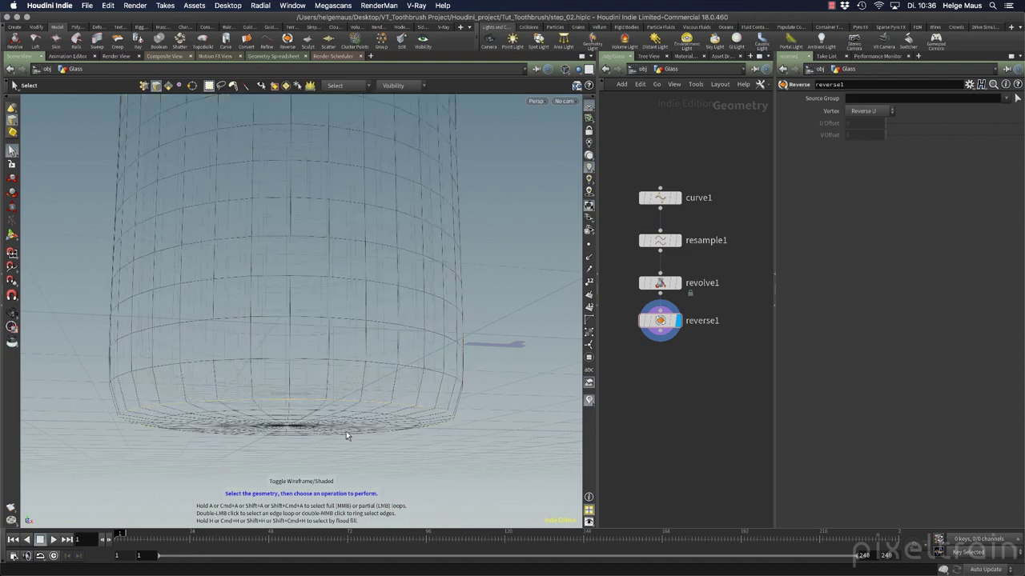
key(w)
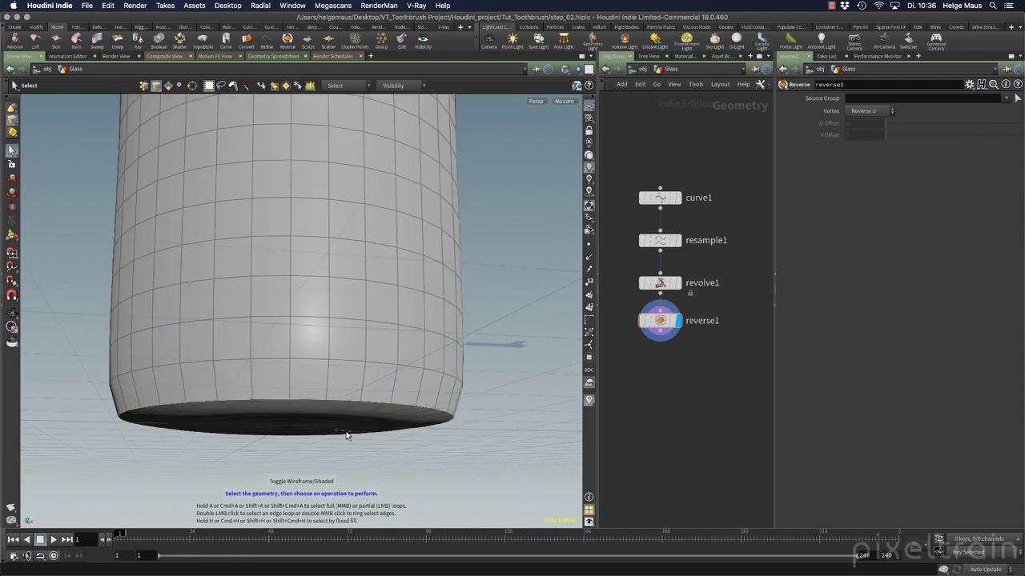
key(Tab)
text(po be)
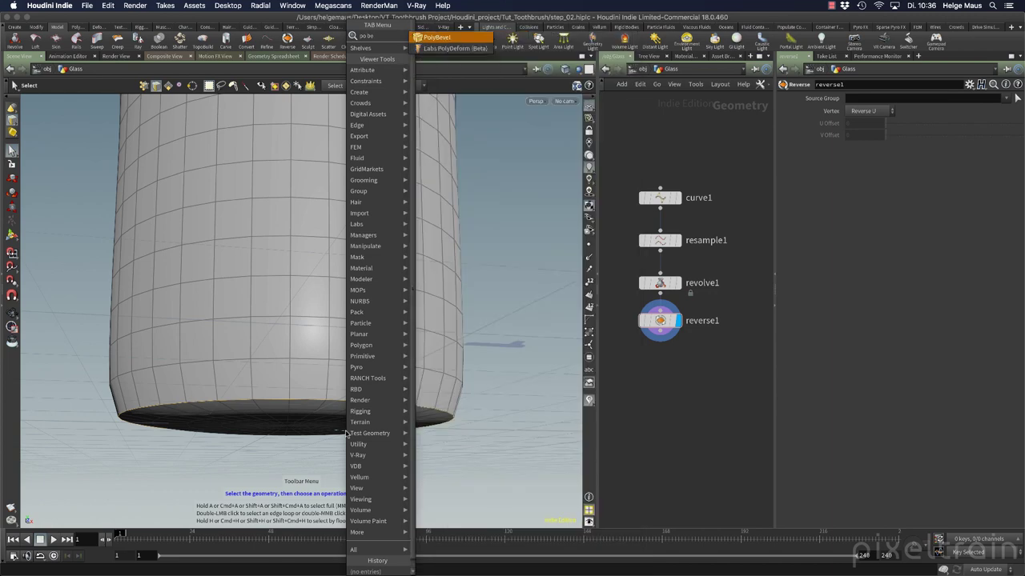
key(Return)
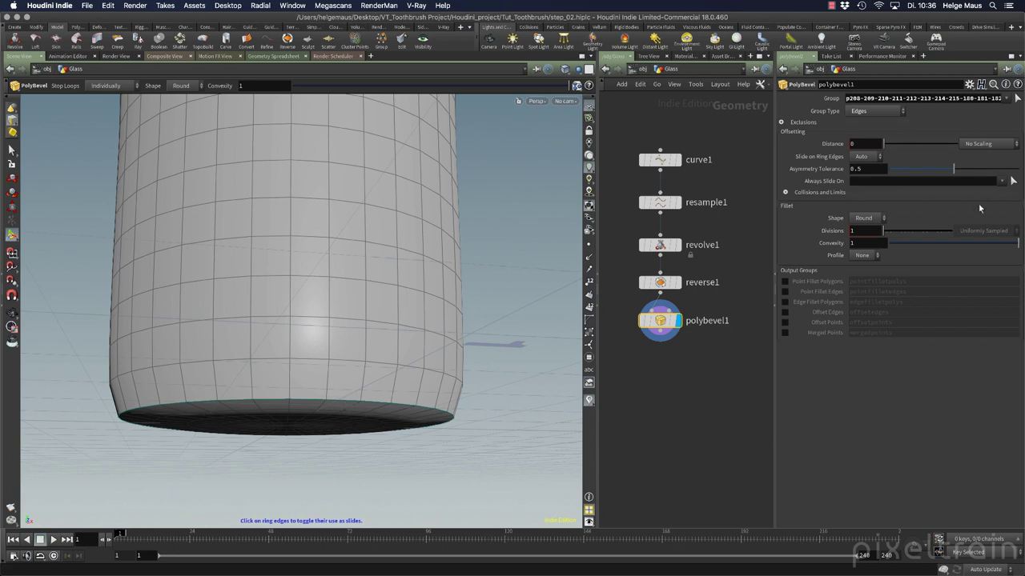
scroll(343, 404, up, 4)
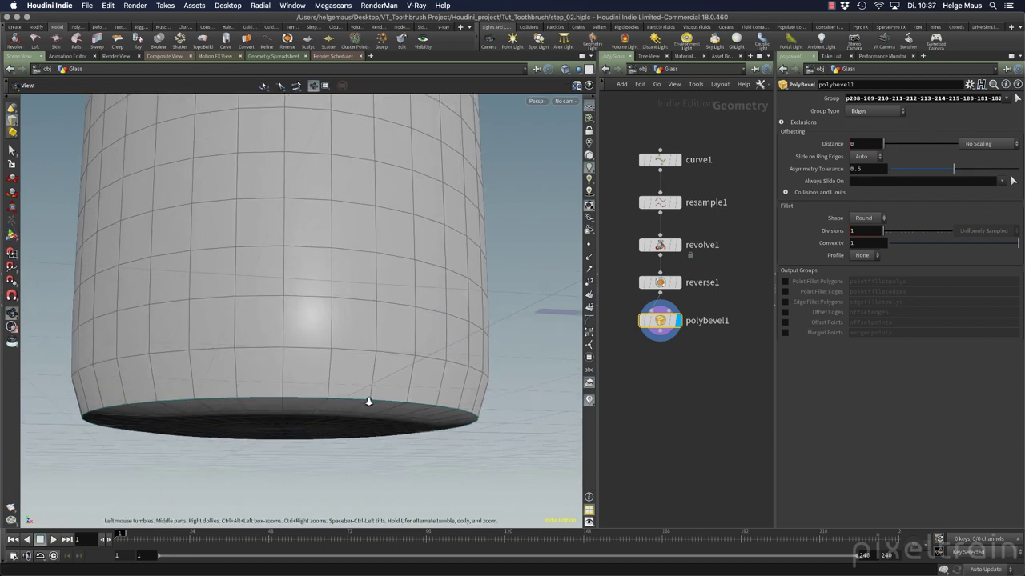
drag(374, 398, 382, 369)
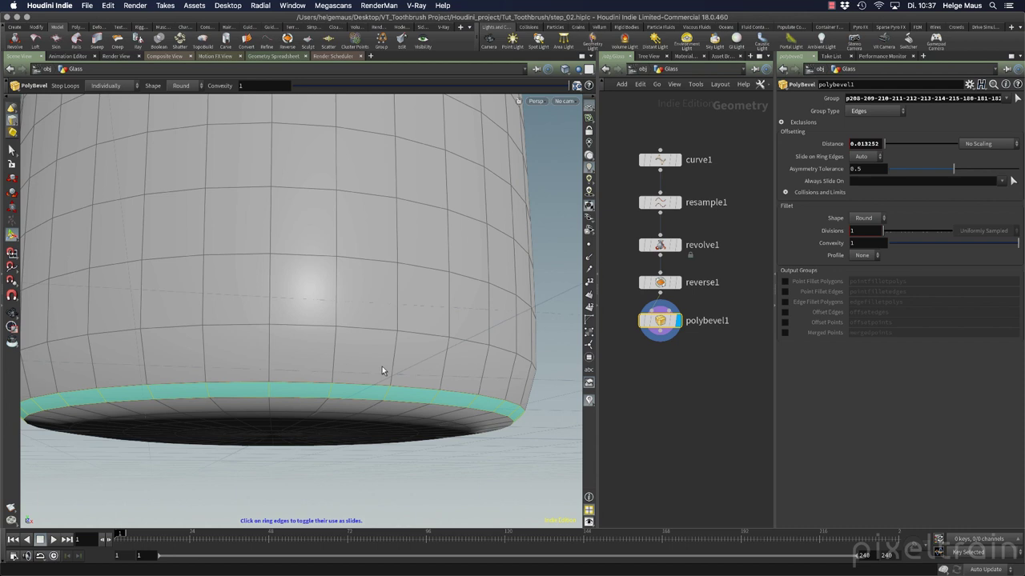
scroll(382, 366, up, 1)
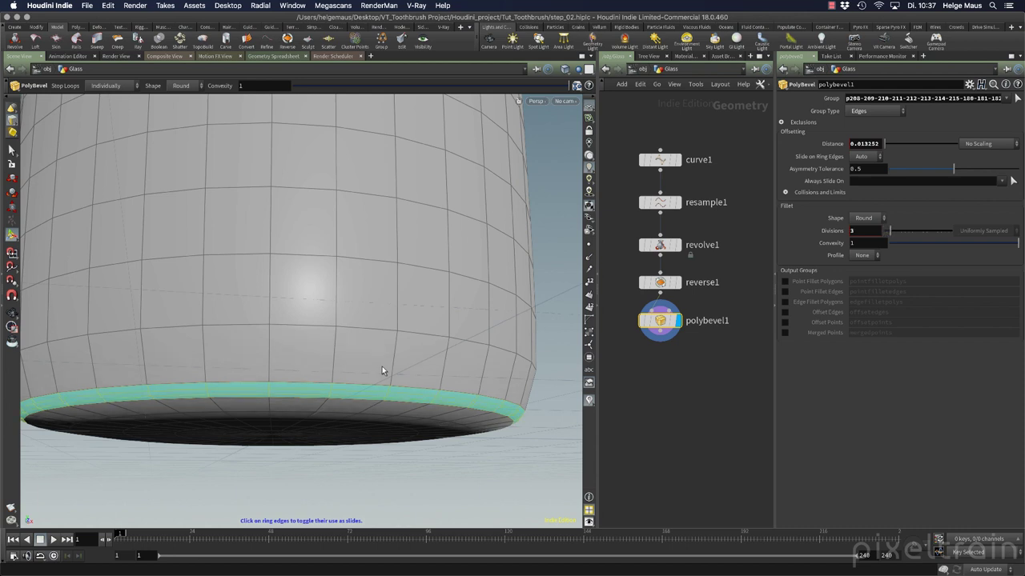
scroll(382, 365, down, 1)
Step: Tumble and zoom in to inspect the bevelled rim up close
key(Escape)
drag(522, 452, 332, 393)
scroll(329, 315, up, 3)
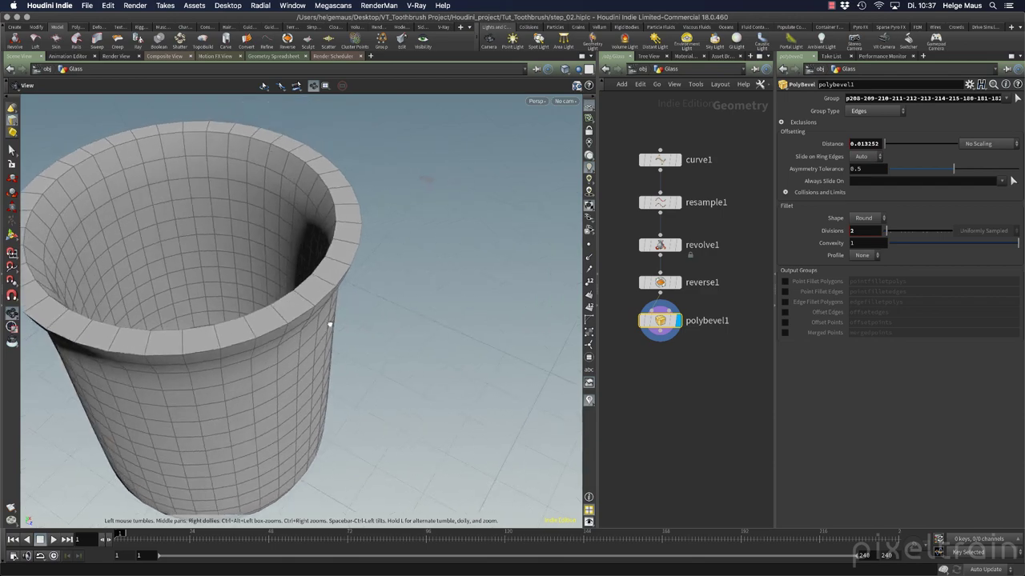
drag(329, 316, 384, 369)
key(Return)
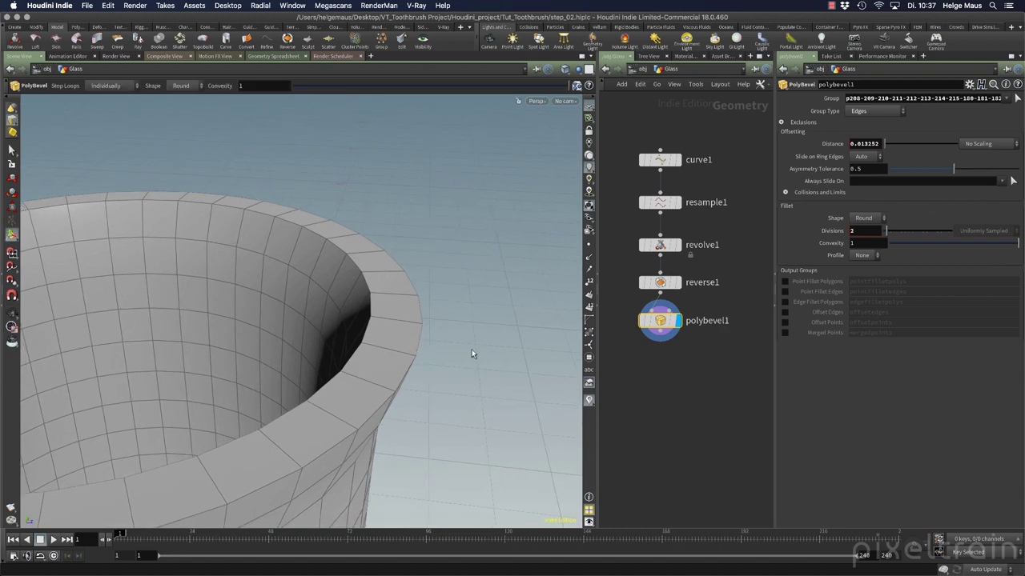
key(Escape)
drag(462, 361, 415, 351)
key(s)
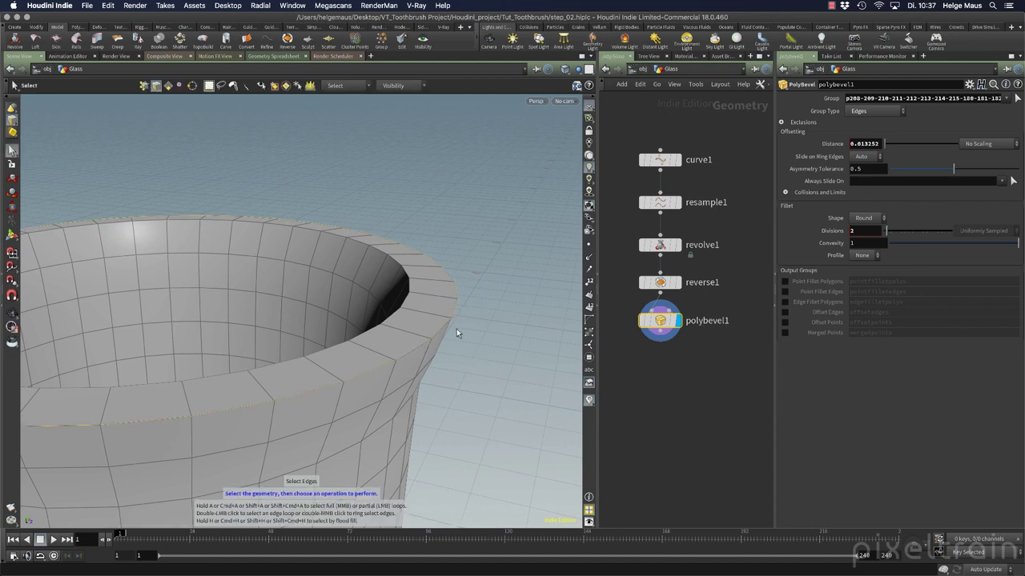
Step: Start a PolyBevel on the edge loop below the rim from the C radial menu
click(261, 5)
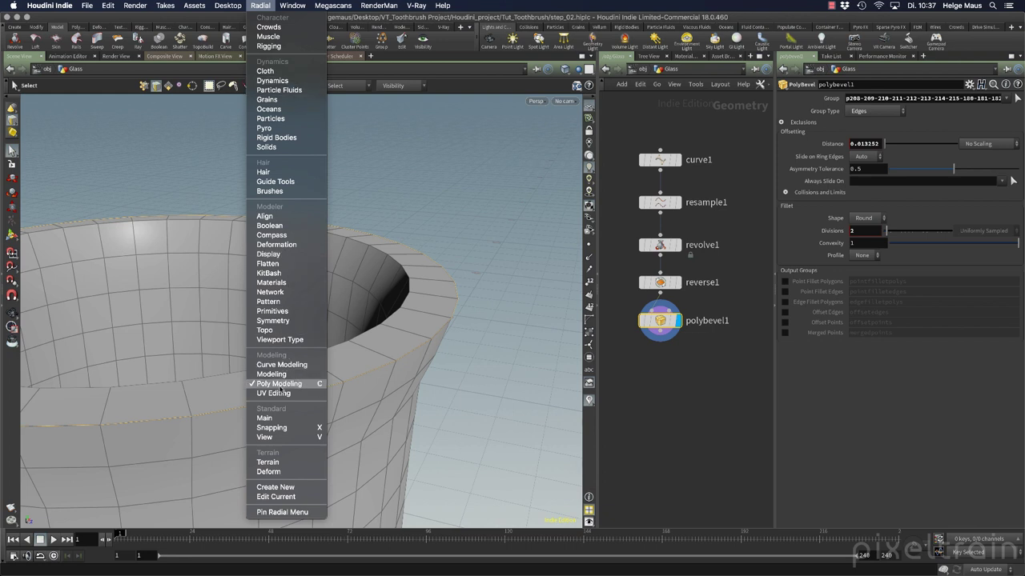
key(Escape)
key(c)
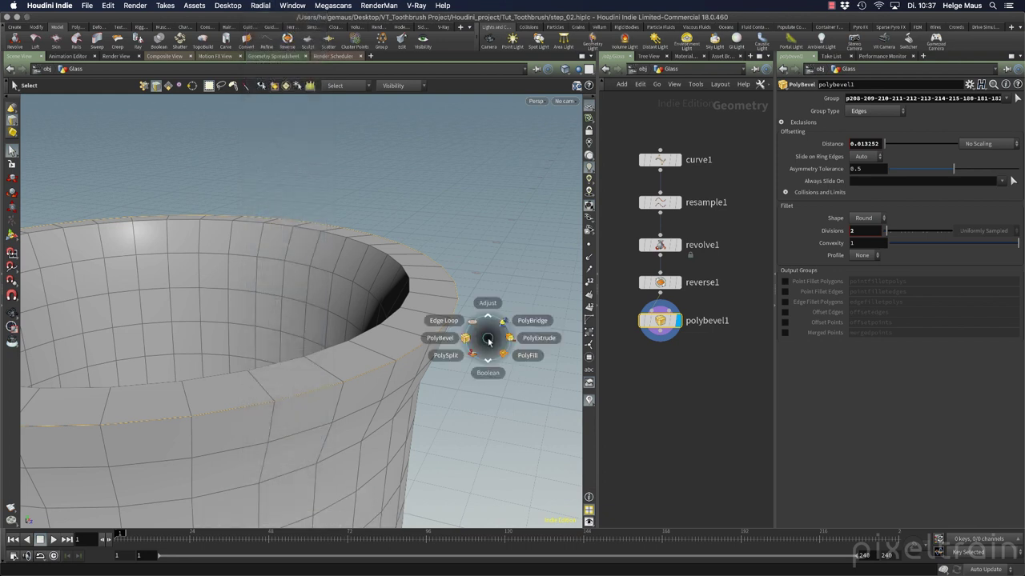
click(440, 338)
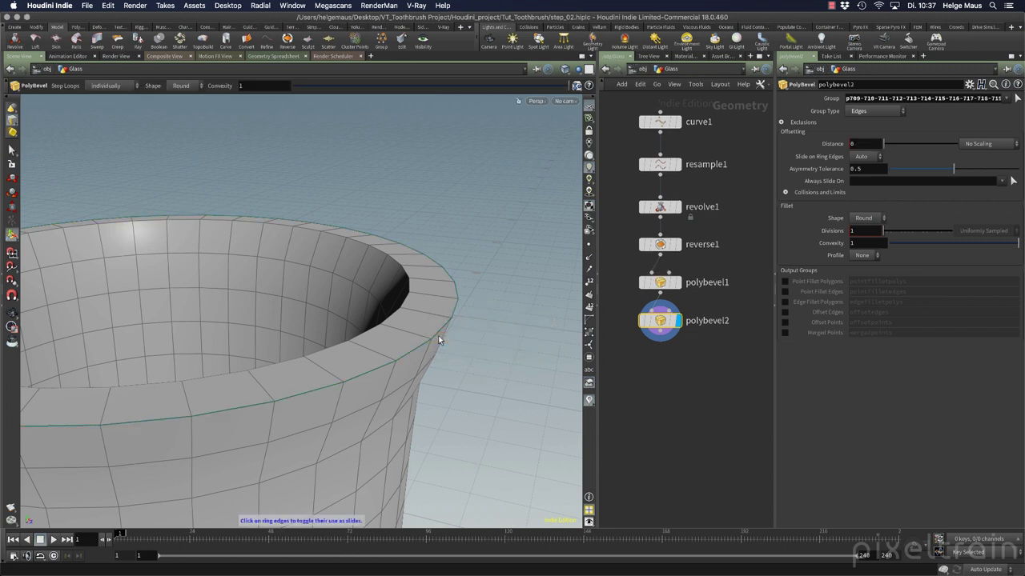
drag(427, 332, 433, 337)
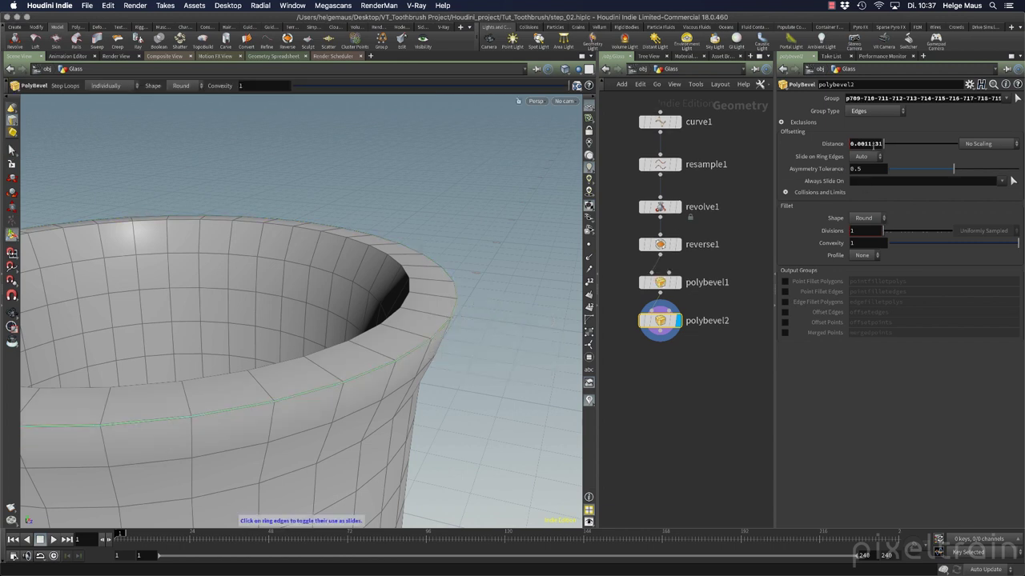
Step: Set the bevel Distance to 0.007 and Divisions to 2
drag(884, 147, 885, 147)
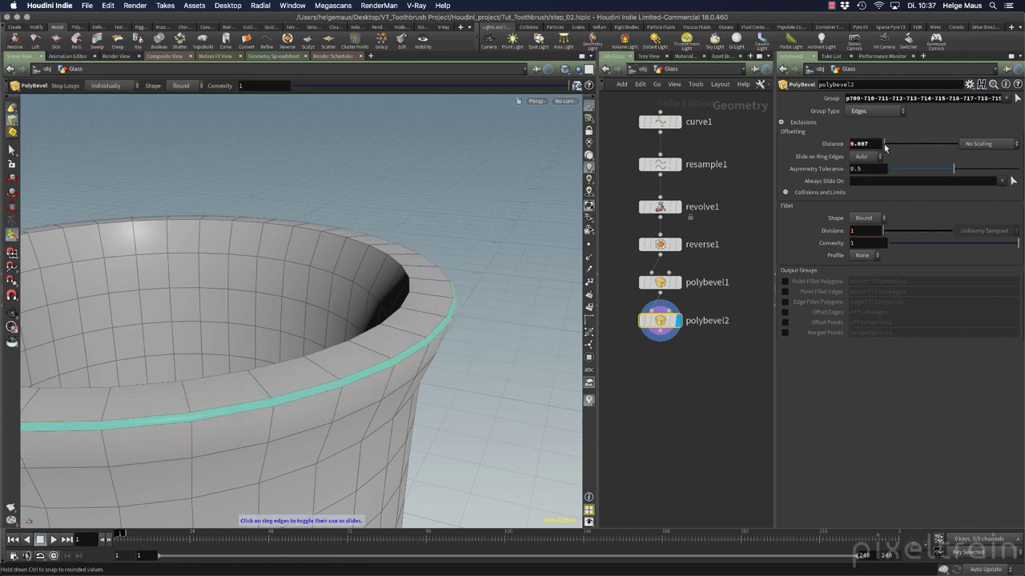
middle_drag(870, 145, 893, 164)
click(872, 144)
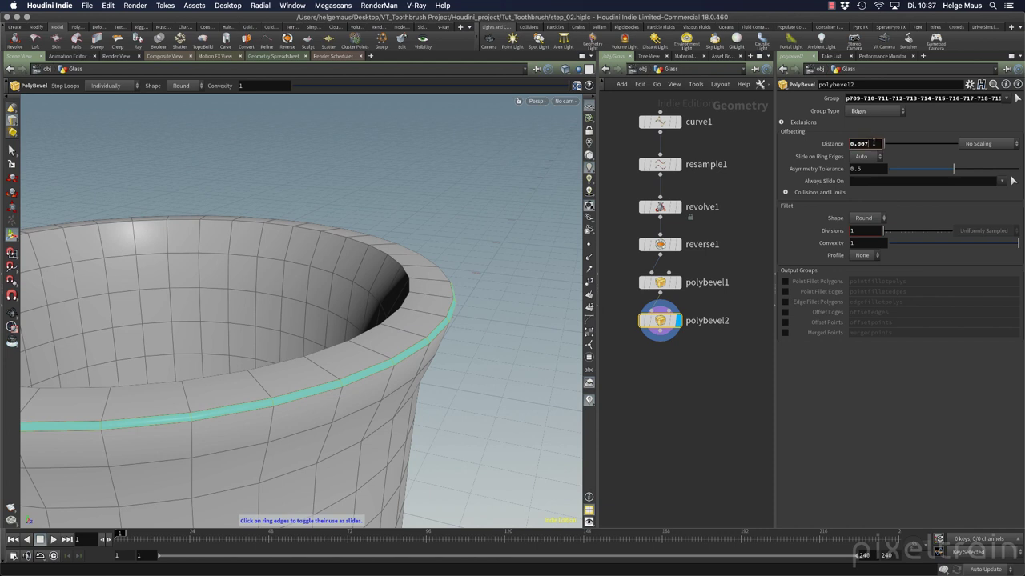
key(BackSpace)
text(5)
key(Return)
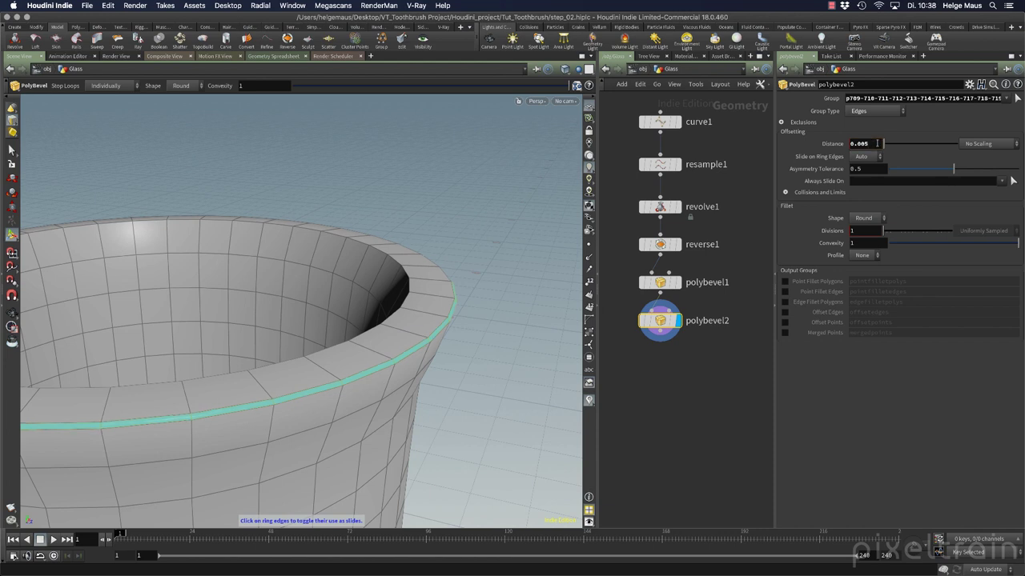
click(873, 144)
key(BackSpace)
text(7)
key(Return)
text(2)
key(Return)
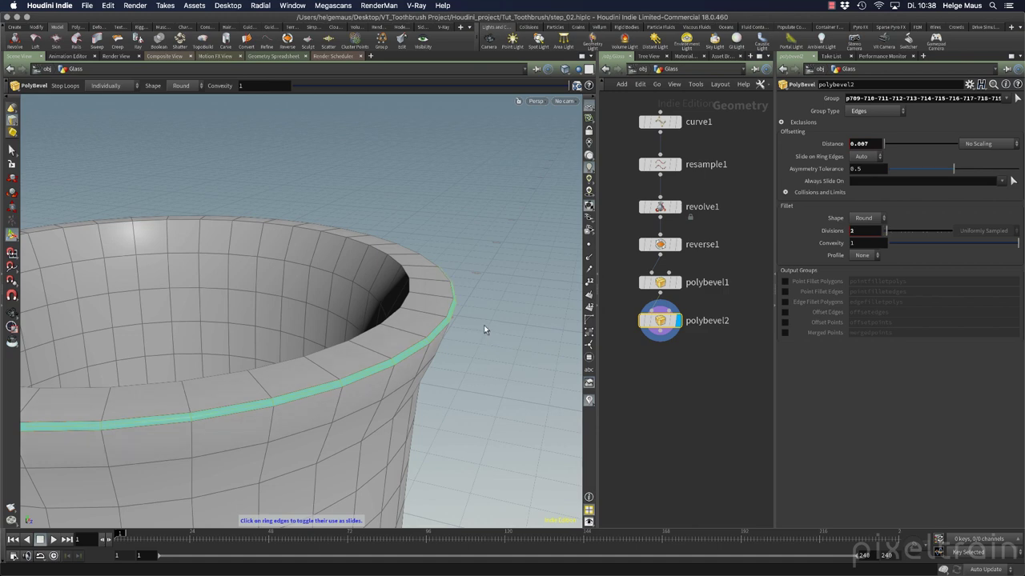
Step: Tumble around the rim and select the edge loop along the glass lip
drag(419, 326, 430, 282)
key(s)
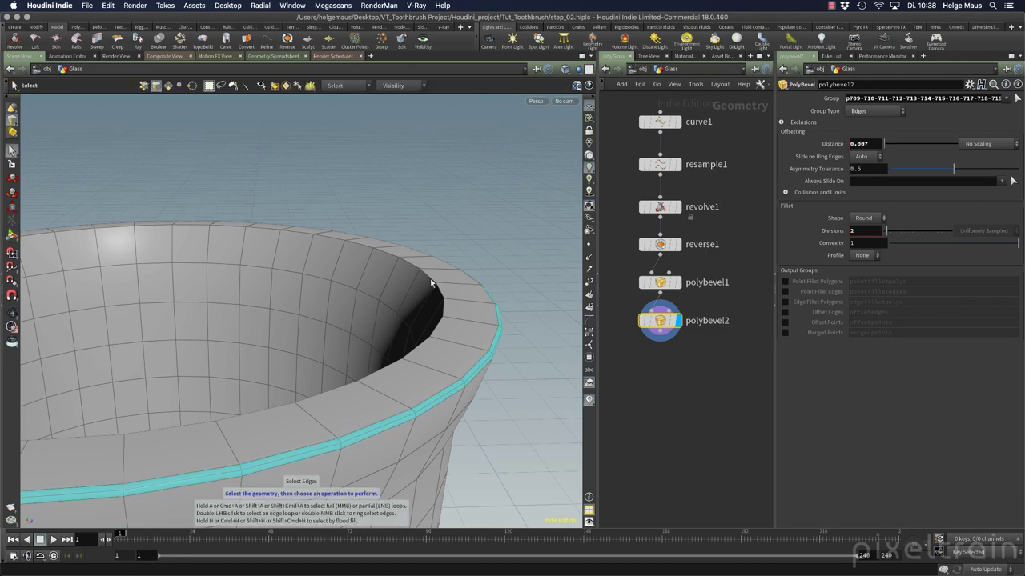
key(Escape)
drag(521, 304, 439, 293)
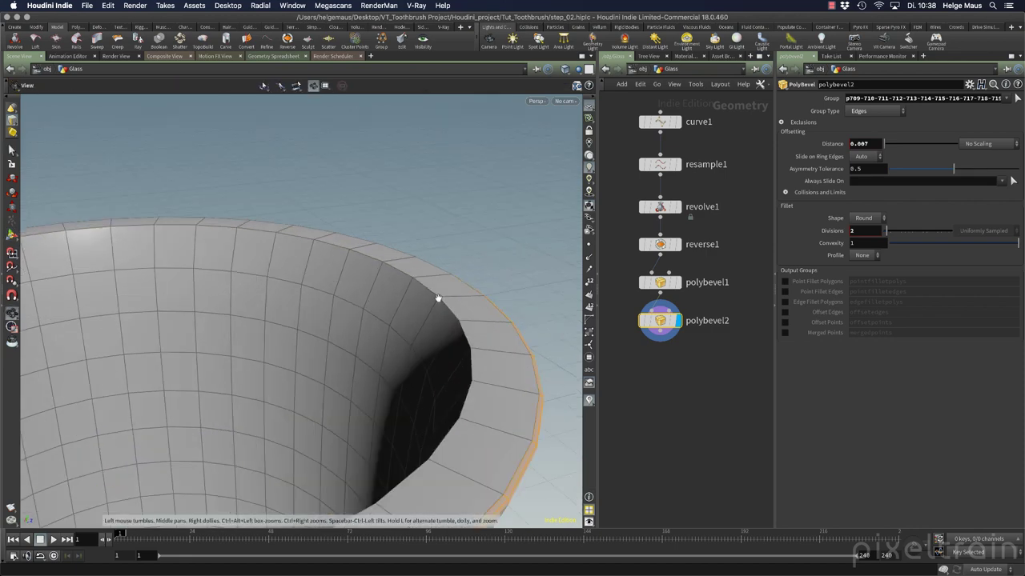
key(s)
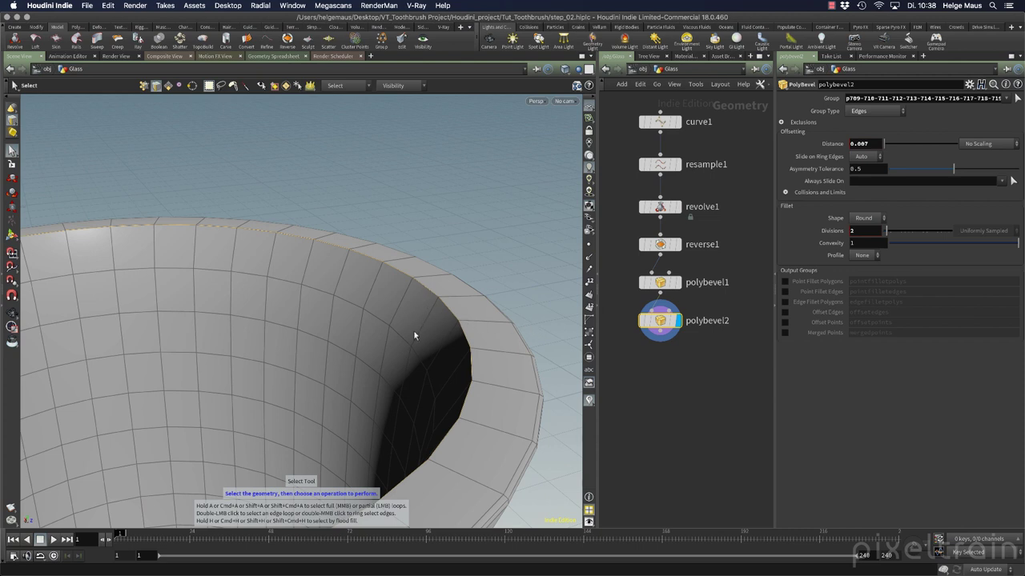
key(Escape)
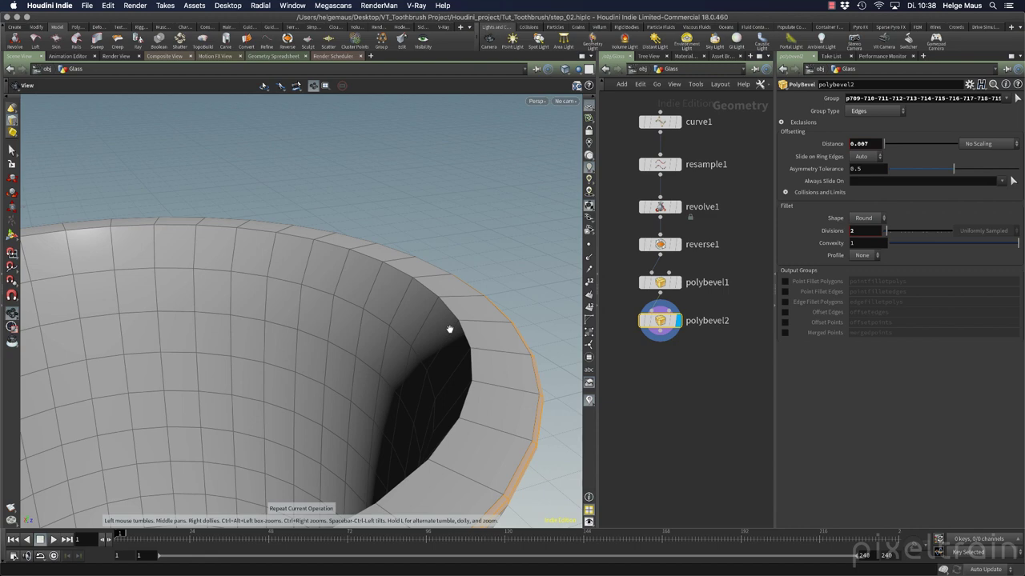
key(Escape)
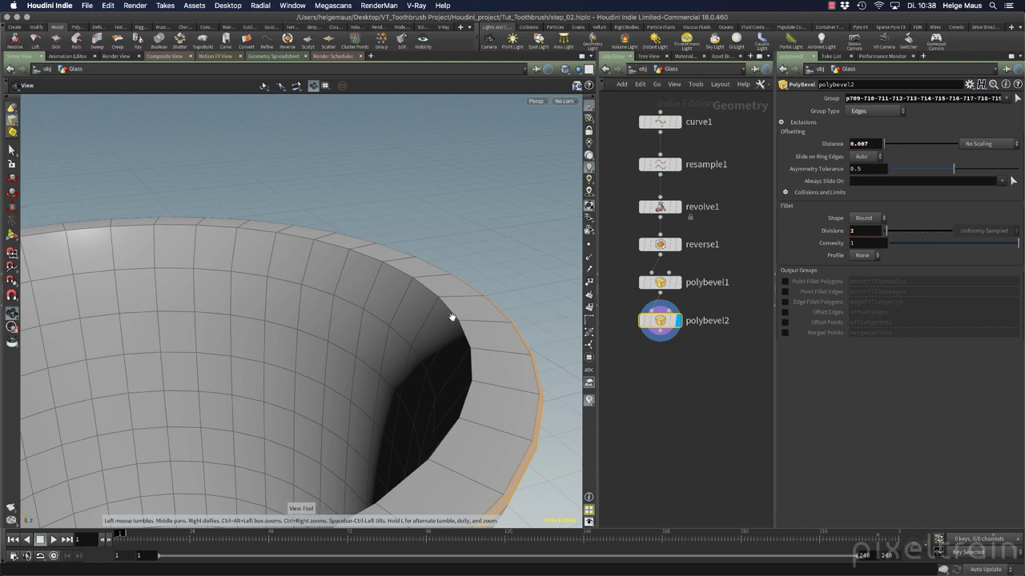
drag(344, 328, 464, 340)
click(11, 150)
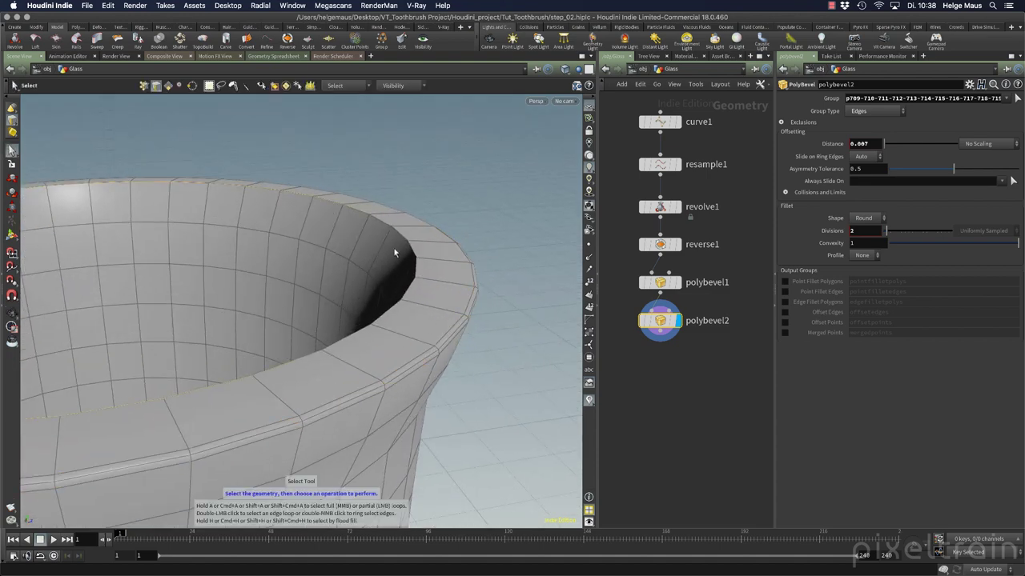
Step: Bevel the selected lip edges with PolyBevel, pulling the distance open and setting 2 divisions
key(c)
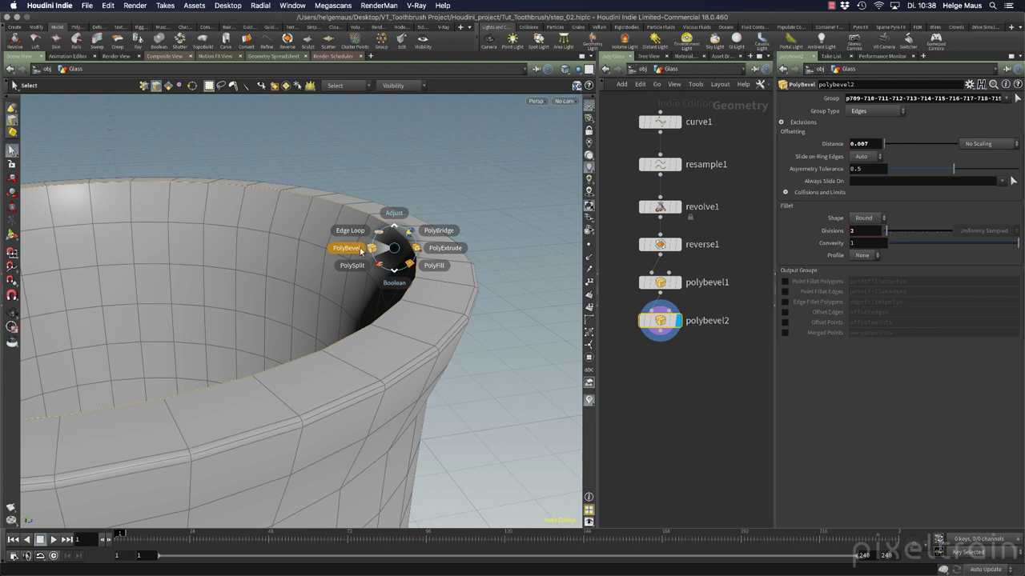
click(361, 251)
drag(417, 277, 424, 271)
scroll(354, 244, up, 2)
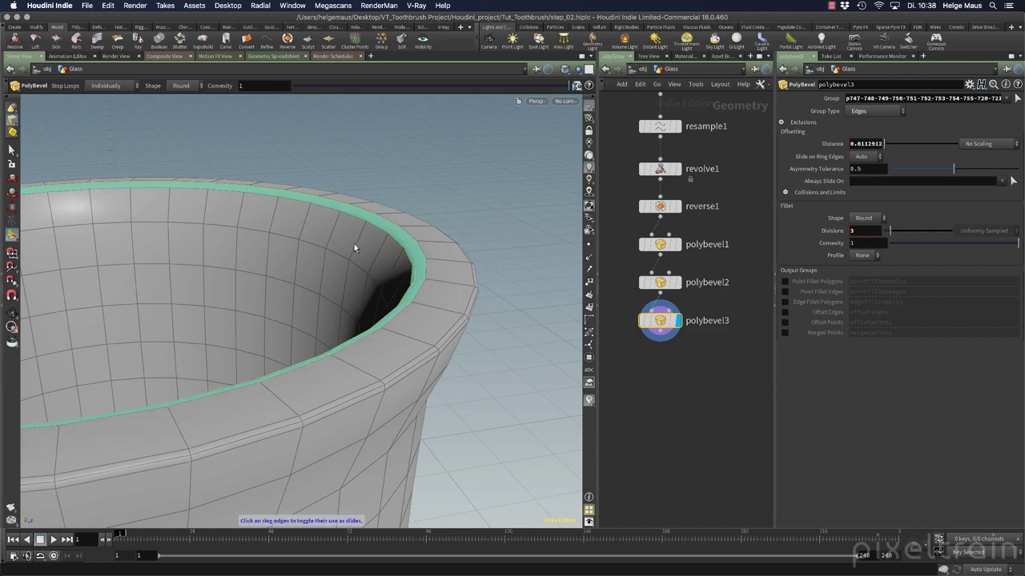
scroll(354, 243, down, 1)
Step: Widen the lower rim bevel polybevel2 to 0.0159527 with 3 divisions
alt+drag(517, 312, 526, 304)
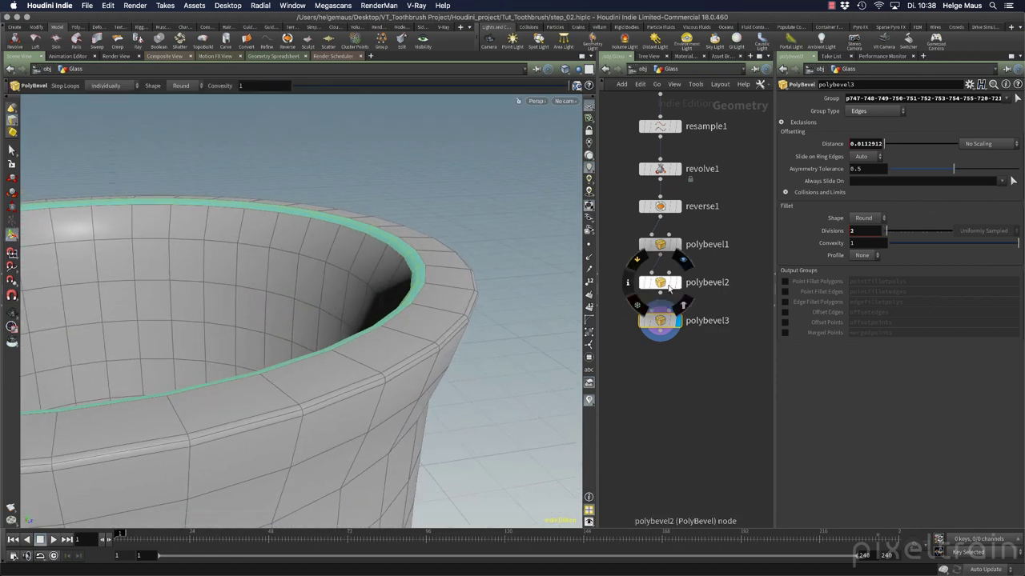
click(667, 287)
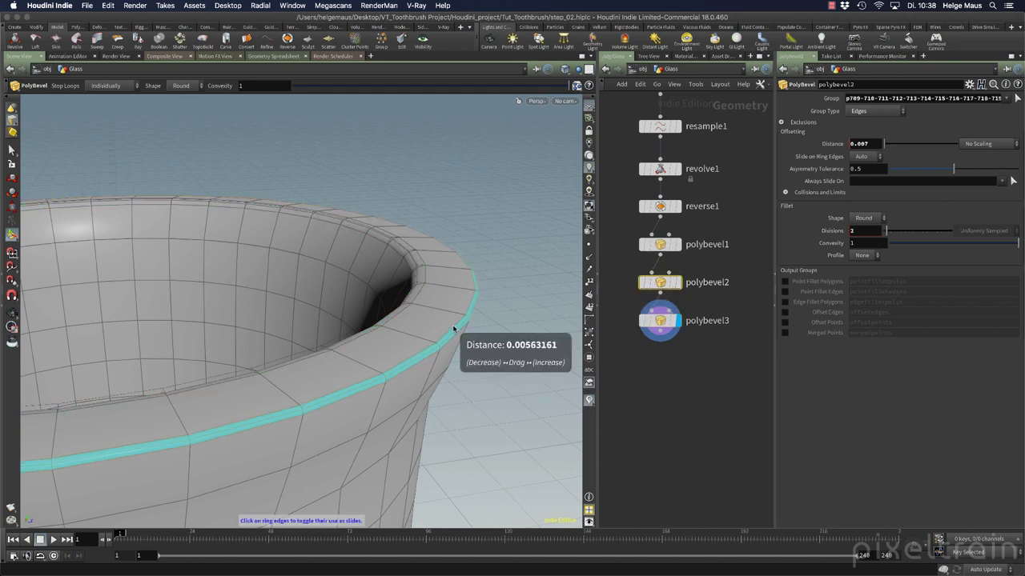
drag(453, 328, 459, 330)
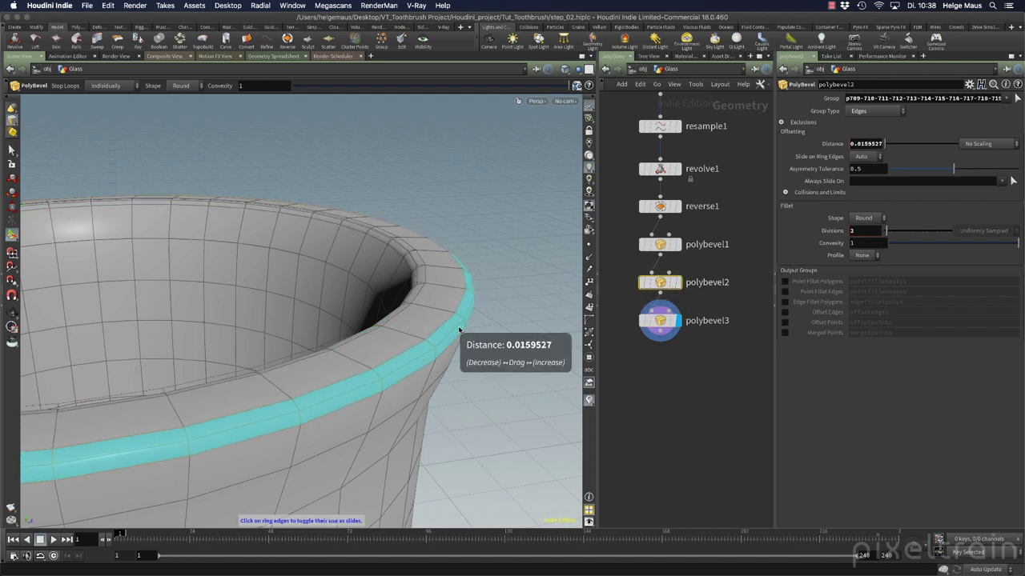
scroll(432, 326, up, 1)
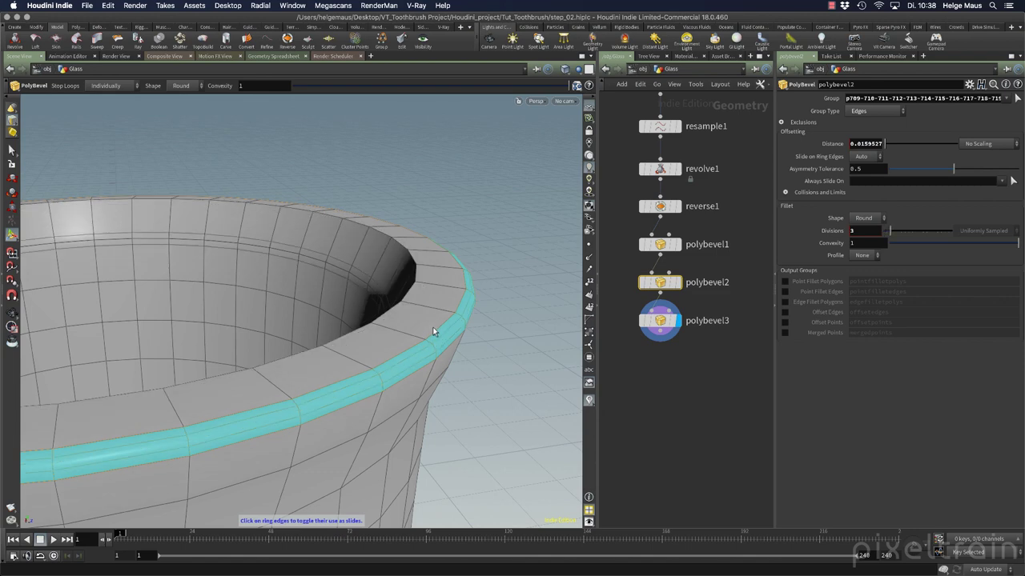
key(Escape)
drag(486, 323, 509, 335)
key(Return)
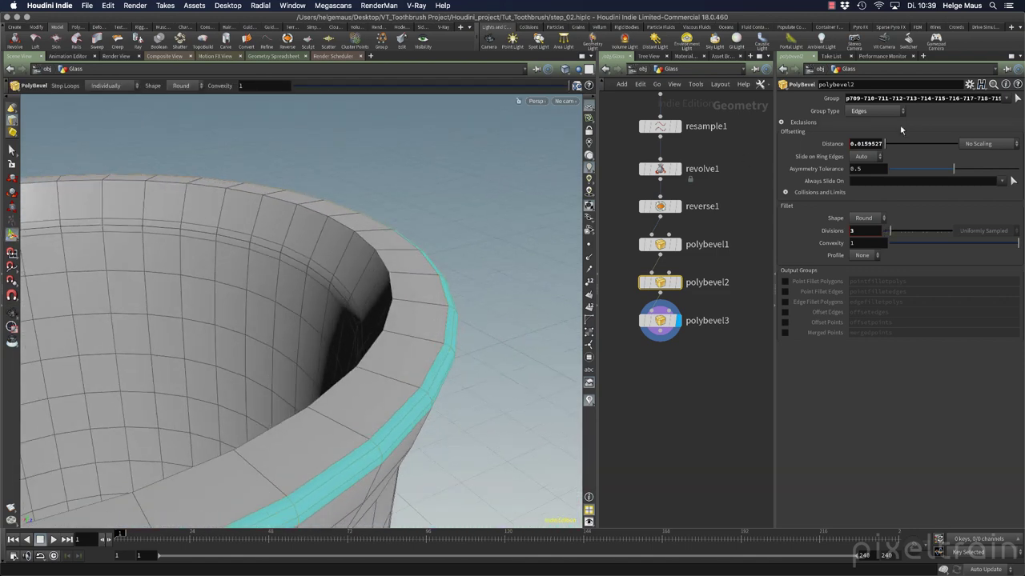
click(1017, 98)
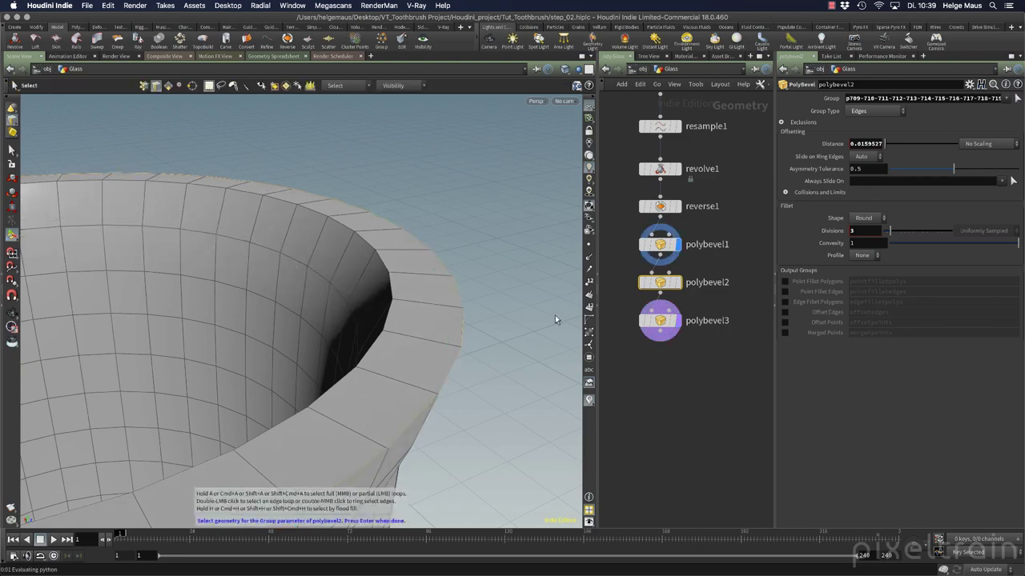
mouse_move(555, 318)
mouse_down()
mouse_move(473, 289)
mouse_move(473, 304)
mouse_move(508, 344)
mouse_move(568, 321)
mouse_move(560, 304)
mouse_move(578, 353)
mouse_move(460, 368)
mouse_move(389, 359)
mouse_move(413, 317)
mouse_up()
Step: Show the glass as wireframe and make polybevel3 the current node with its bevel handles active
key(w)
key(Escape)
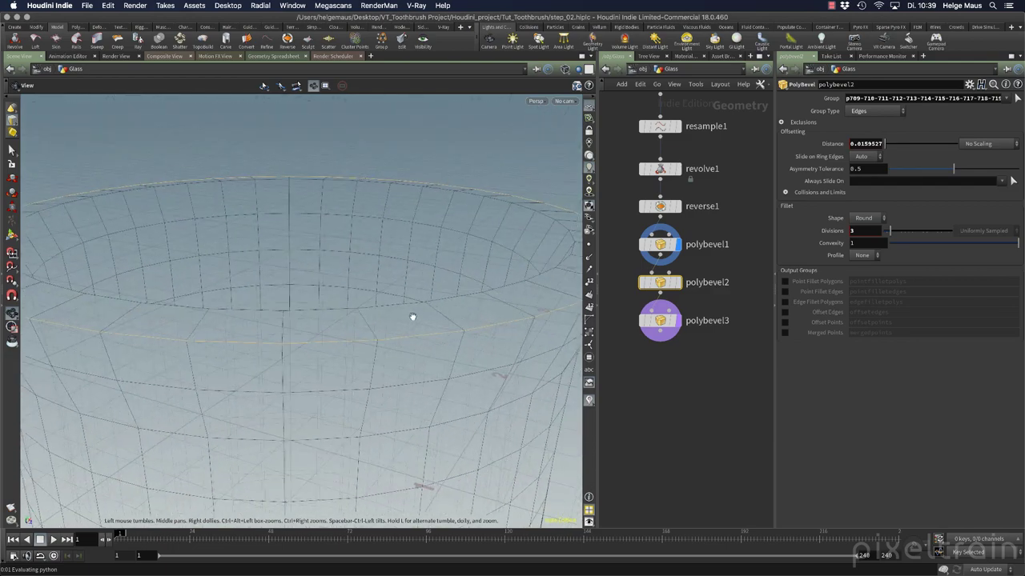
key(s)
mouse_move(680, 296)
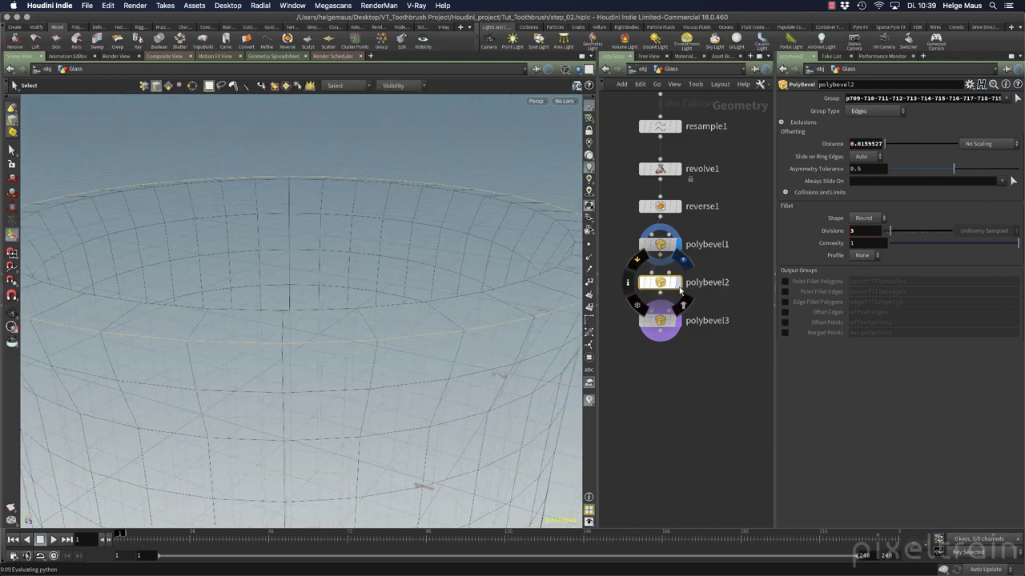
key(Return)
click(663, 322)
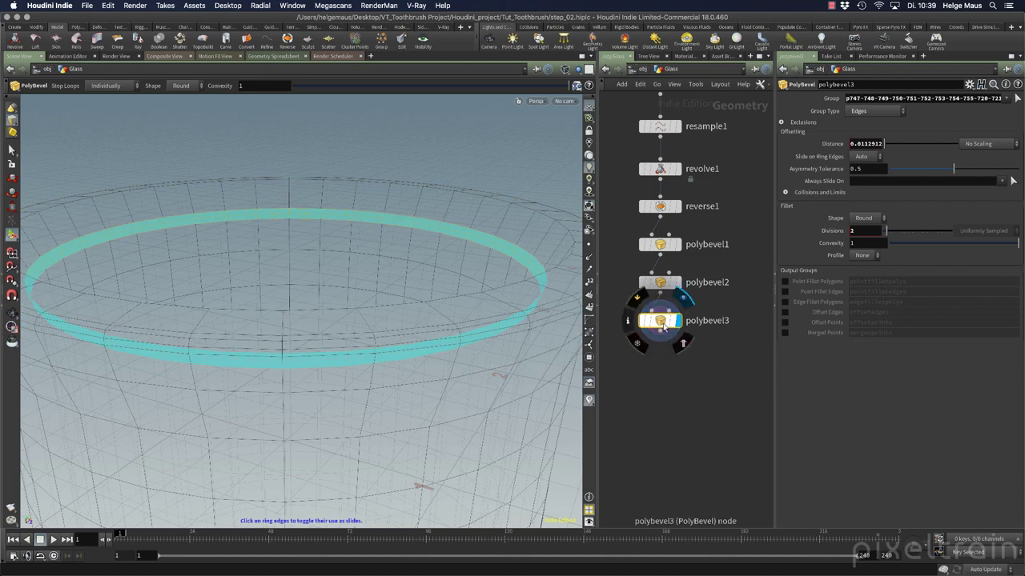
mouse_move(671, 288)
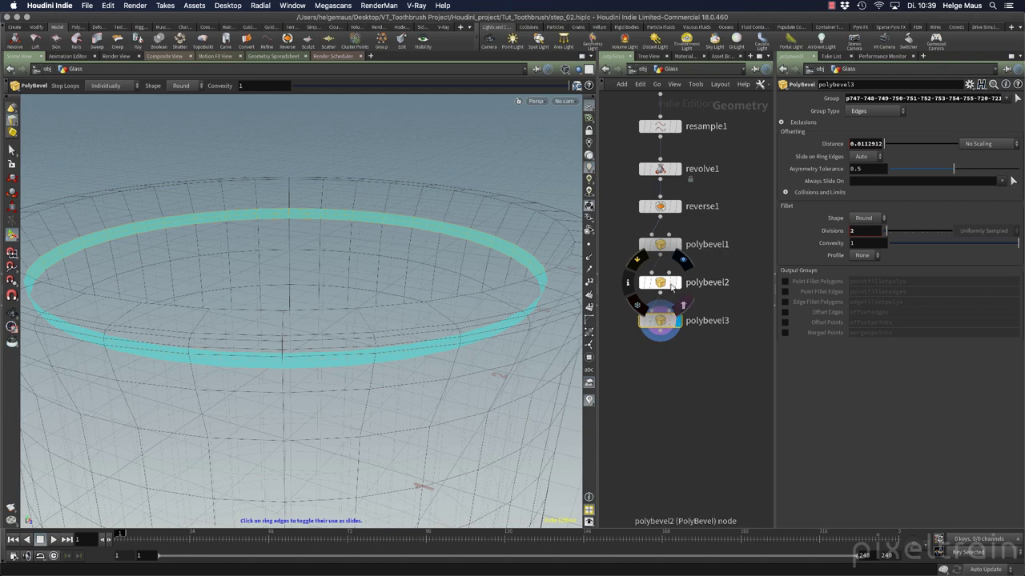
mouse_move(664, 324)
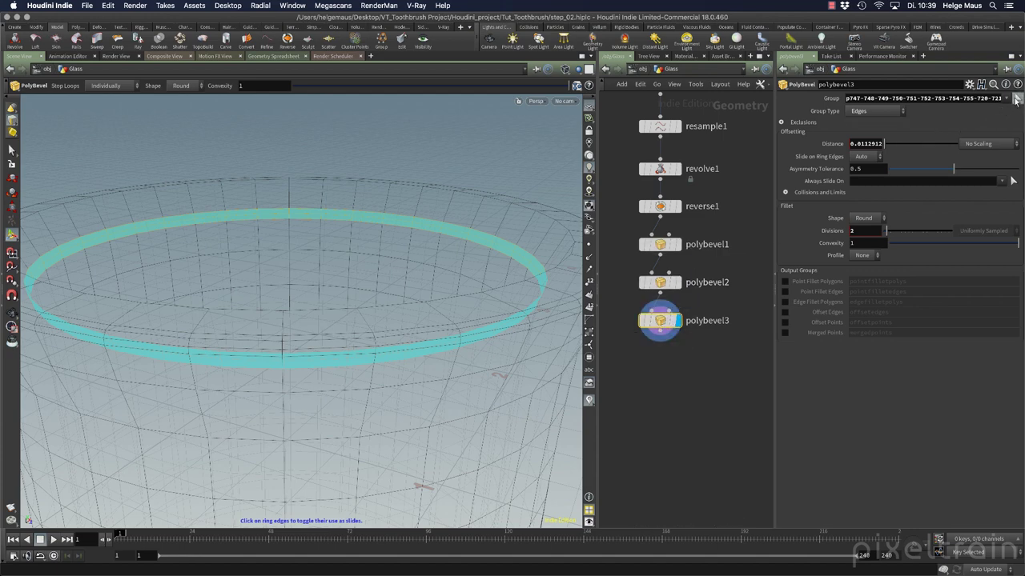
Step: Set polybevel3's edge group to the edge ring around the cup's rim
click(1015, 98)
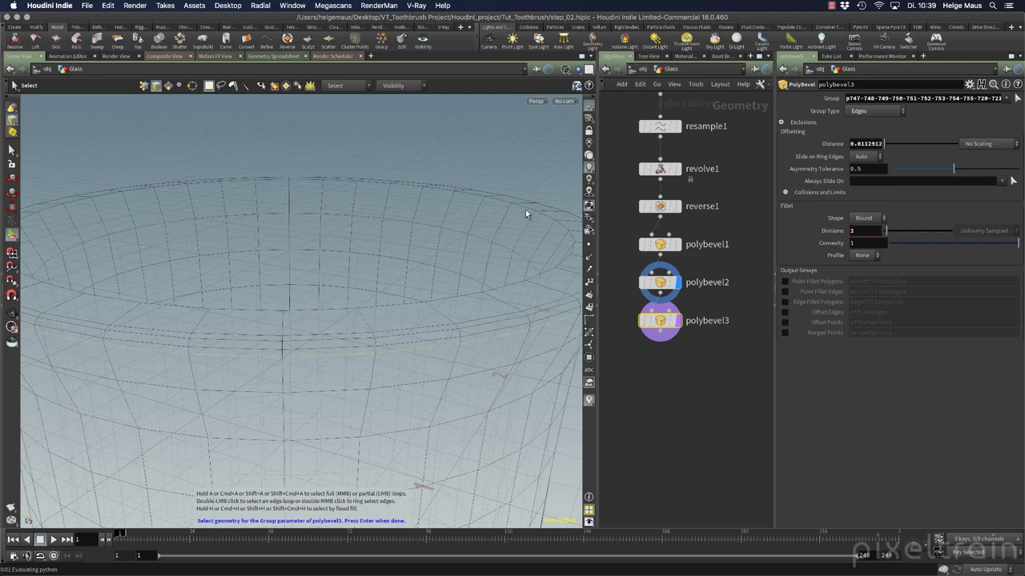
alt+drag(460, 280, 505, 228)
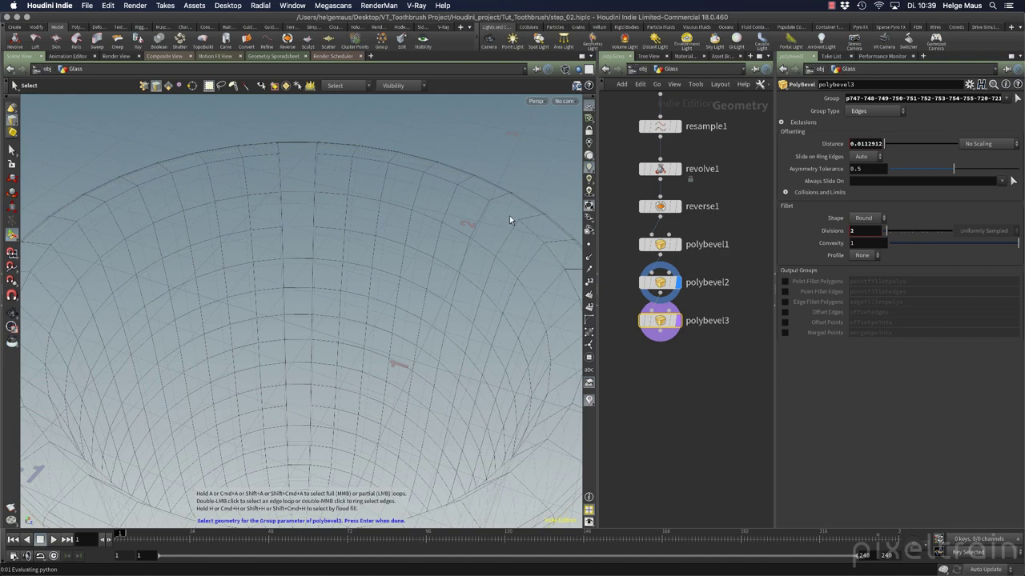
double_click(509, 215)
key(Return)
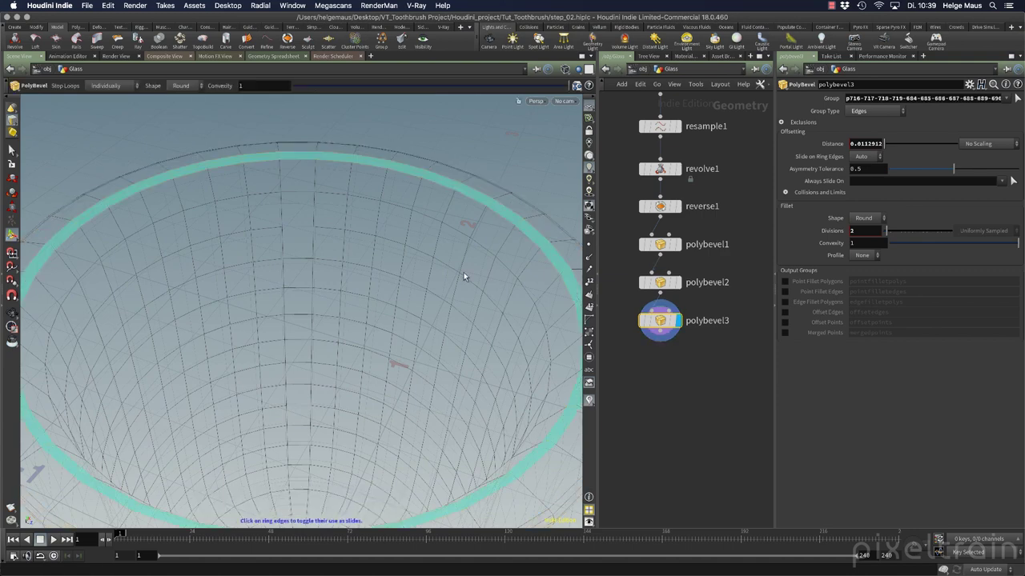
key(w)
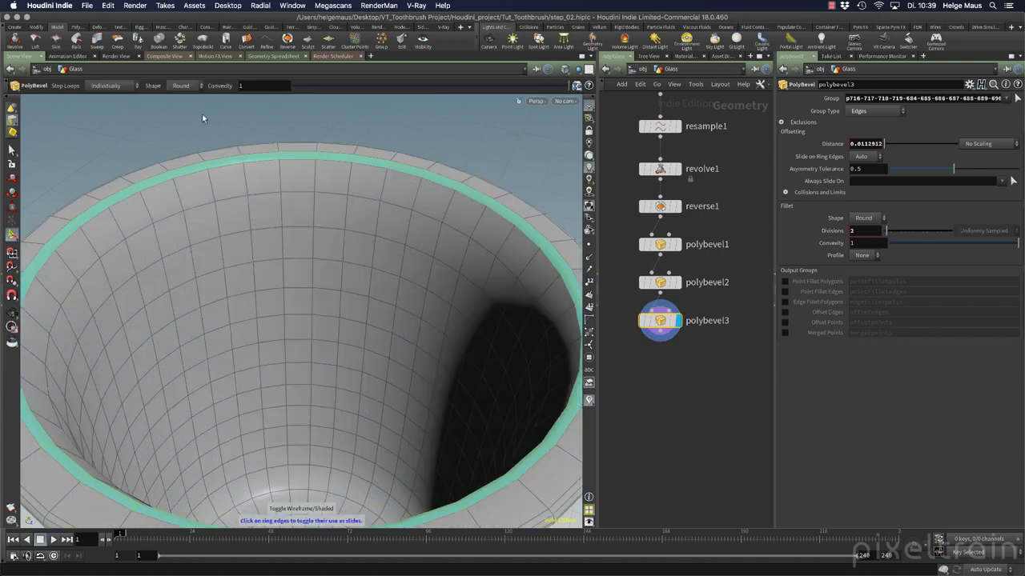
key(Escape)
Step: Orbit around the rounded cup and check polybevel3's stats: 1,628 points, 1,584 polygons
scroll(358, 323, down, 6)
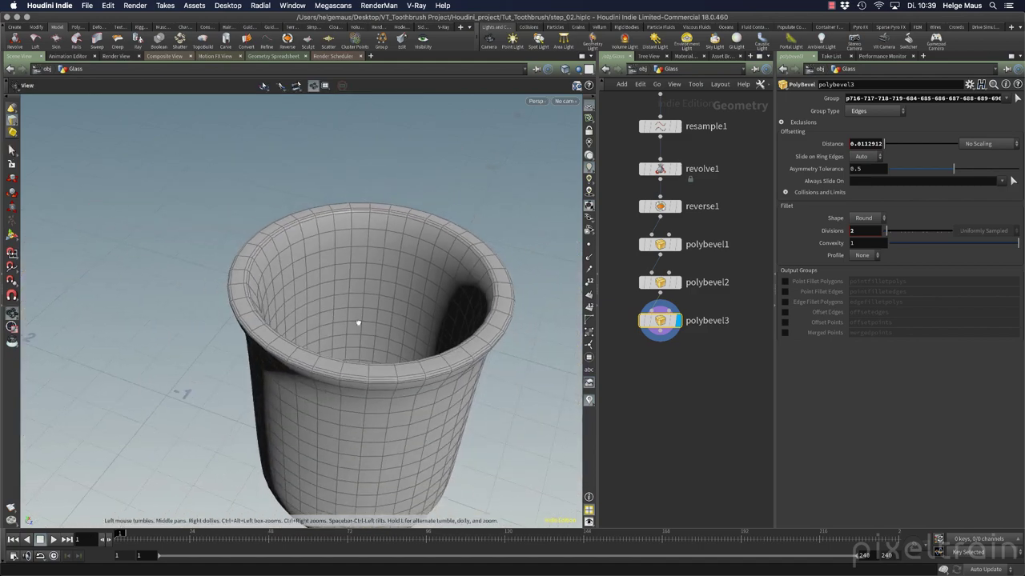
drag(358, 322, 389, 320)
scroll(486, 331, up, 5)
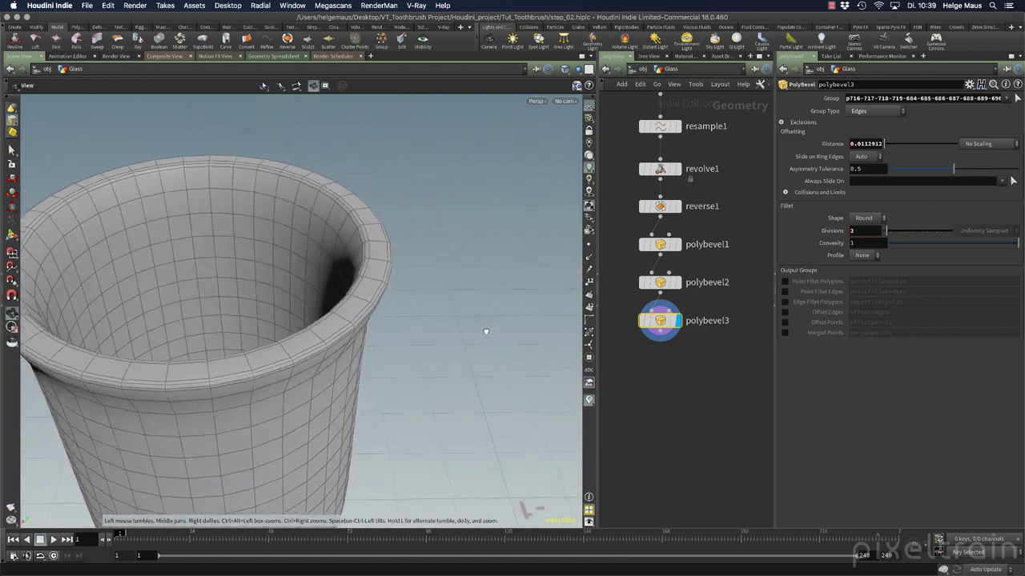
scroll(486, 331, down, 5)
drag(486, 332, 456, 299)
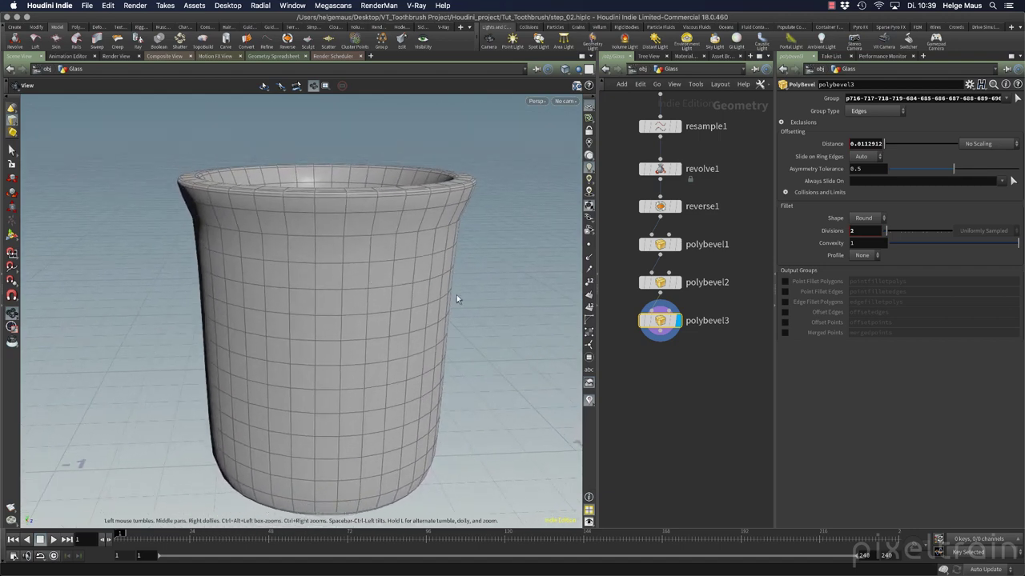
key(s)
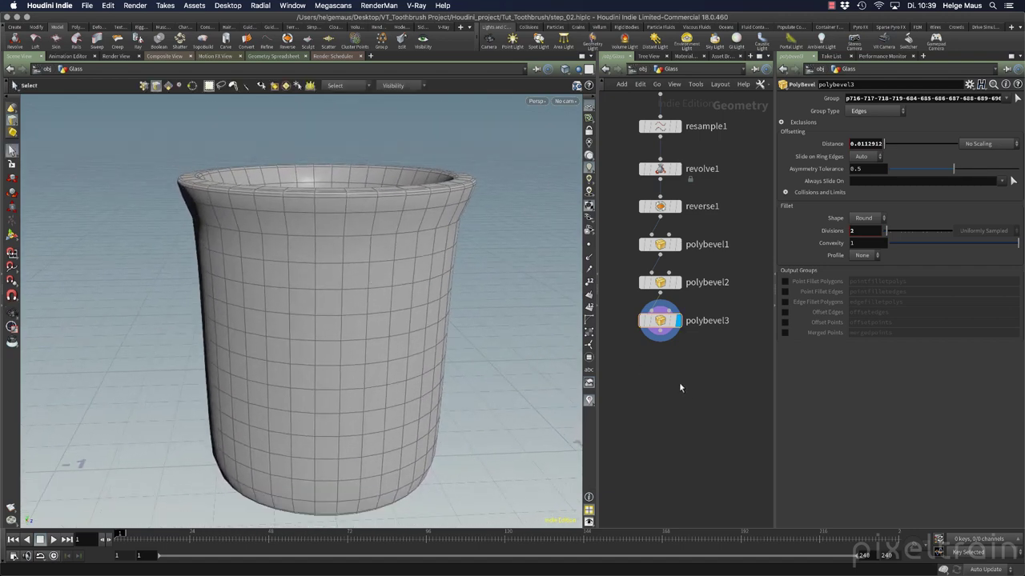
middle_click(664, 324)
Step: Add a Normal node (via 'norm' search) placed below polybevel3
key(Tab)
text(norm)
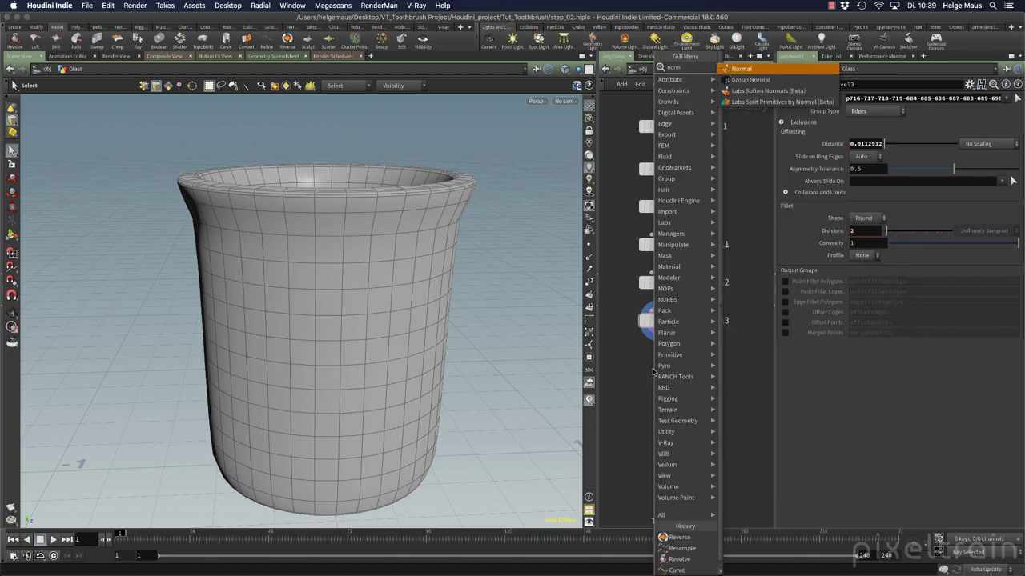
key(Return)
click(658, 368)
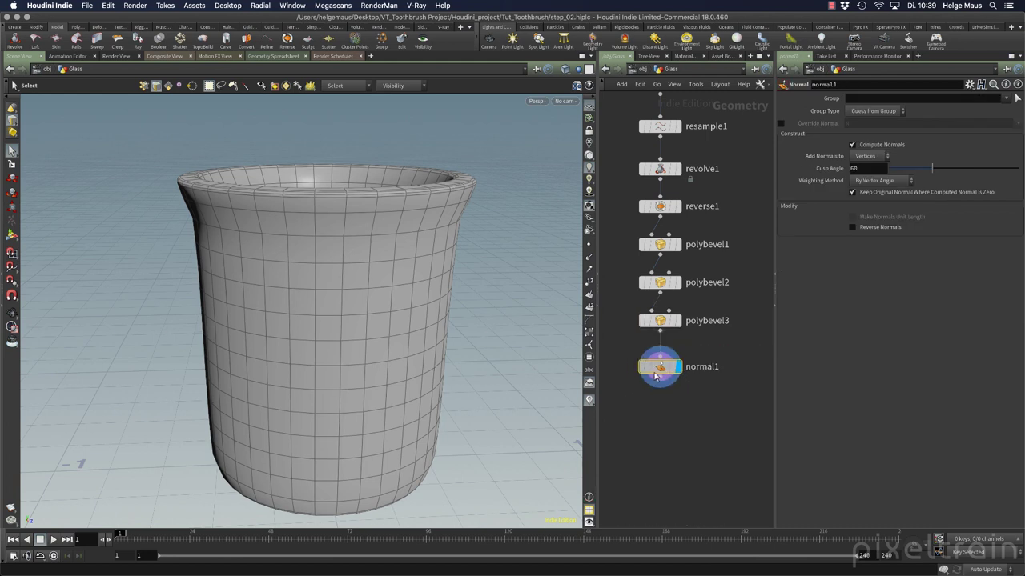
Step: Set normal1 to weight By Face Area with cusp angle 89, then draw a wire from its output
click(881, 180)
click(874, 204)
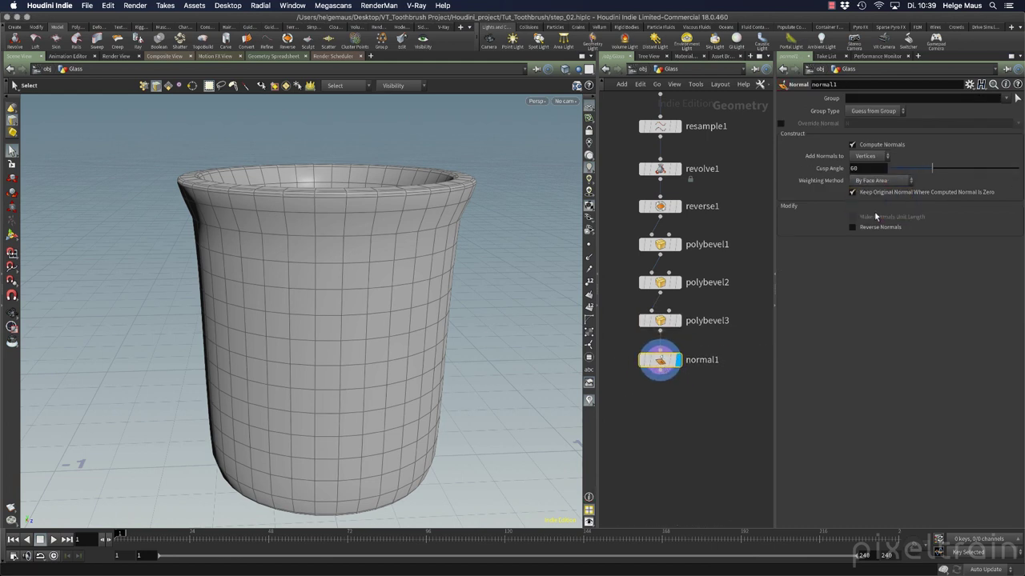
click(860, 168)
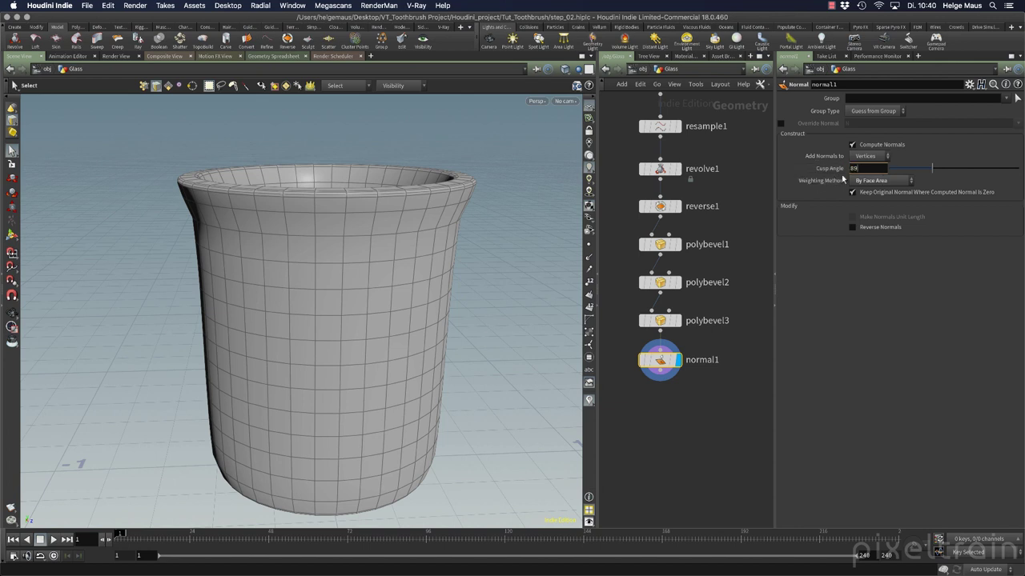
key(Return)
key(Escape)
drag(353, 384, 417, 408)
key(s)
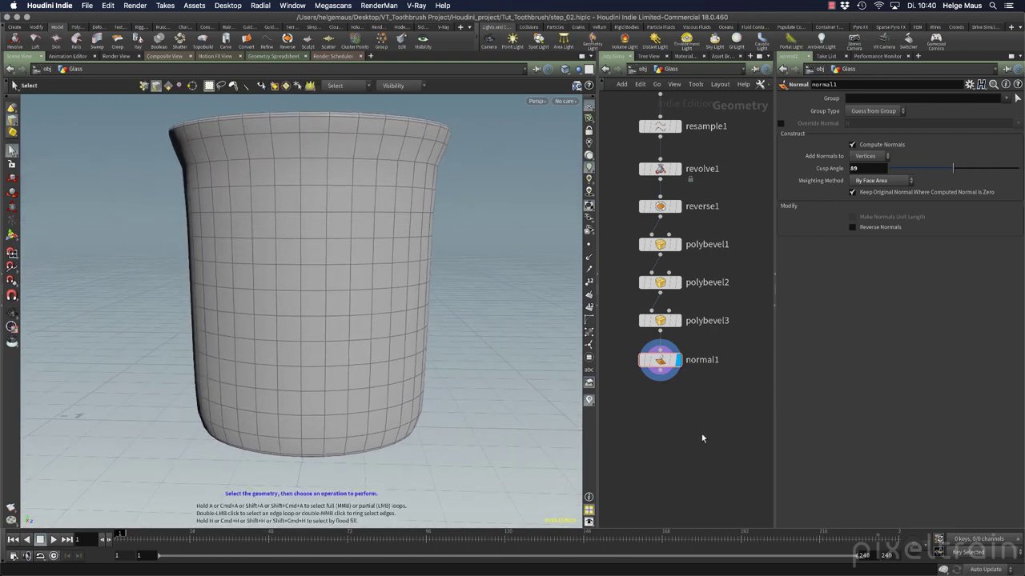
click(662, 376)
click(673, 422)
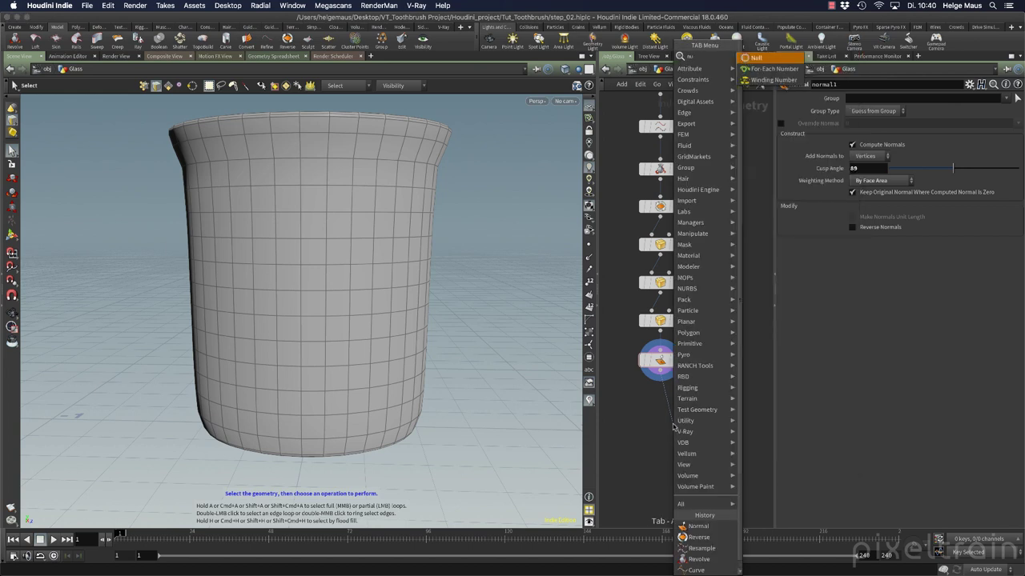
Step: Add a black Null named GLASS directly under normal1, frame the network, and return to /obj
key(Escape)
click(672, 423)
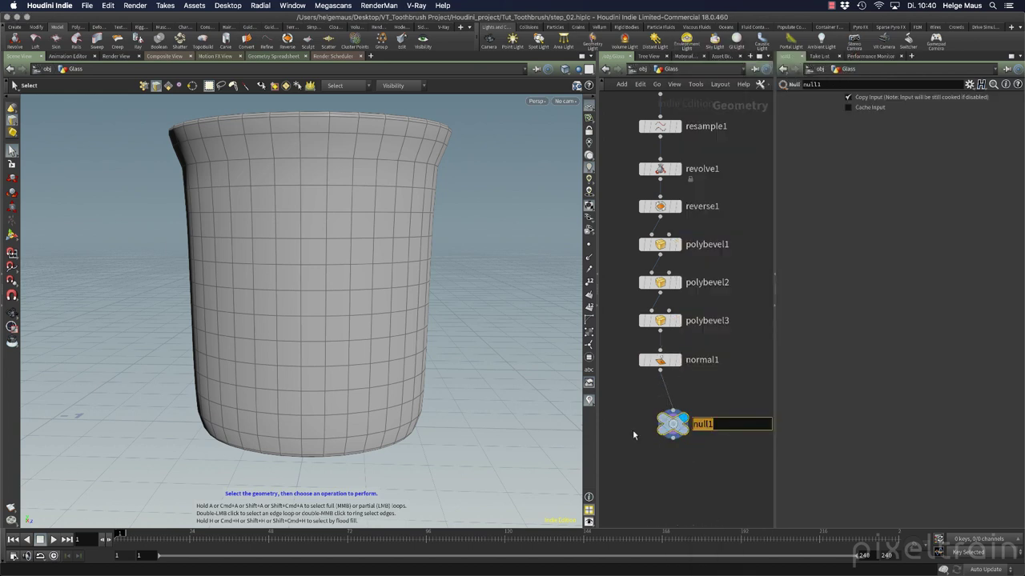
text(GLASS)
key(Return)
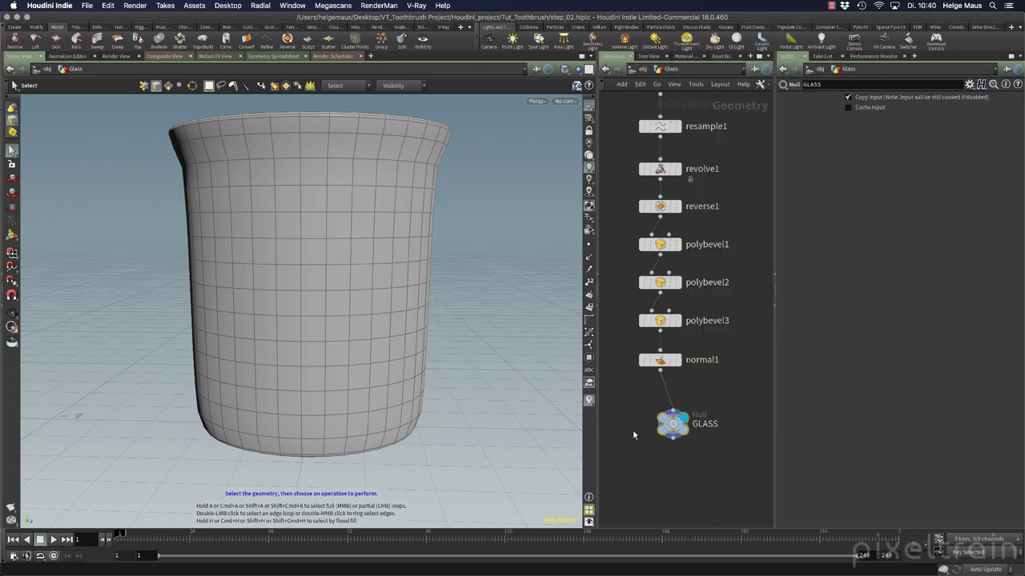
drag(684, 438, 672, 425)
key(c)
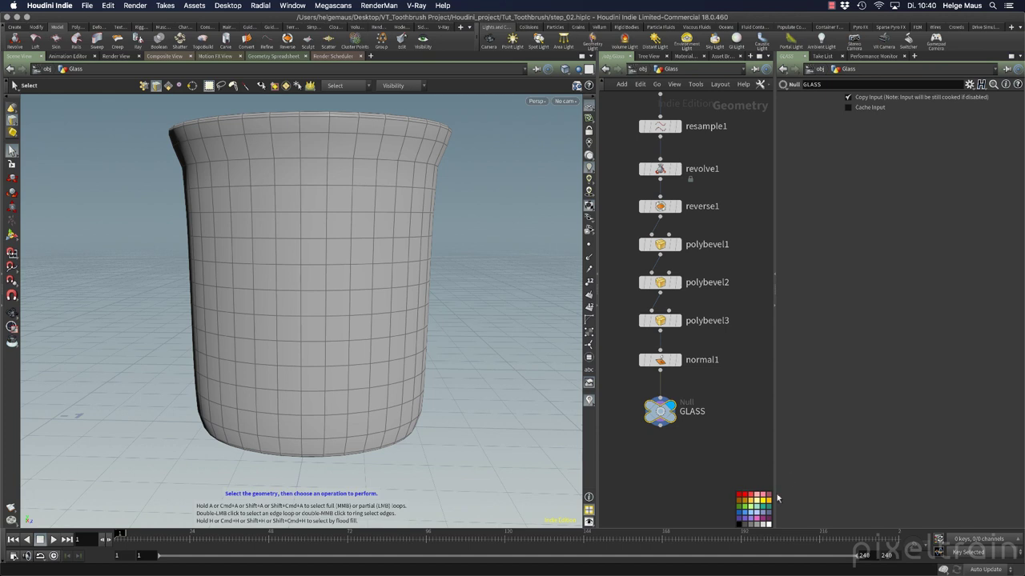
click(740, 525)
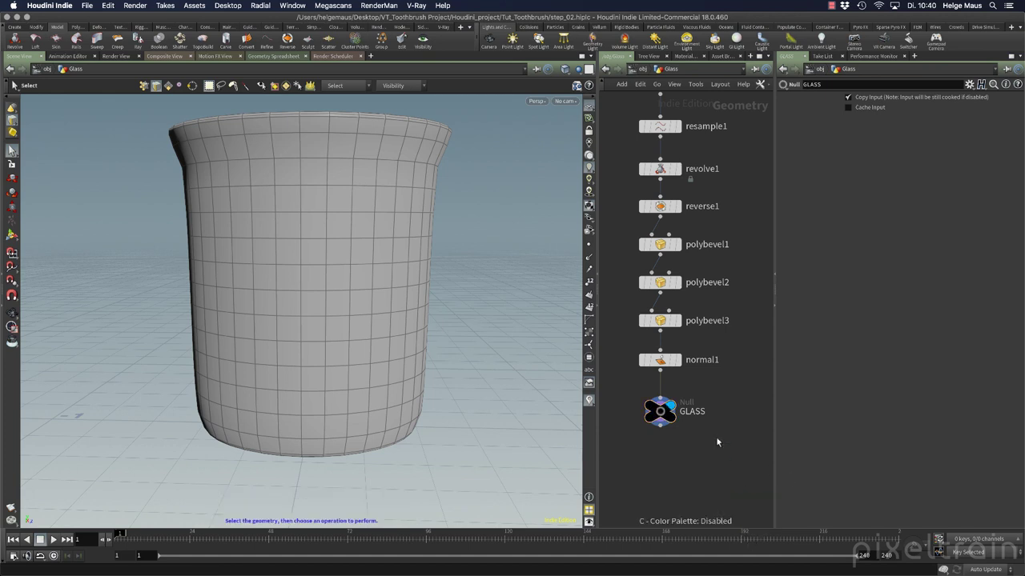
key(h)
click(645, 70)
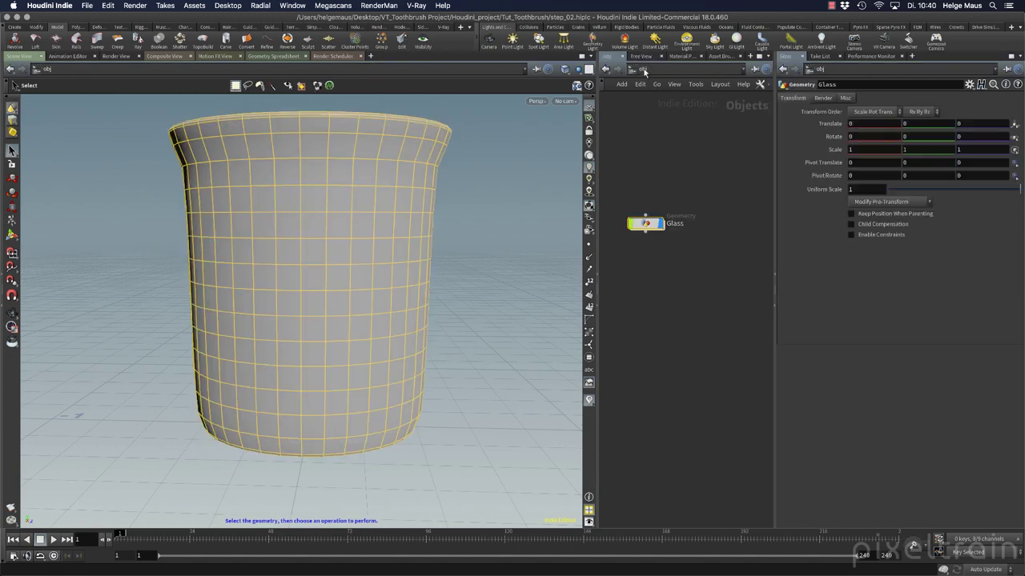
Step: Set the Glass object's Display As to Subdivision Surface / Curves
key(Escape)
right_drag(433, 368, 277, 338)
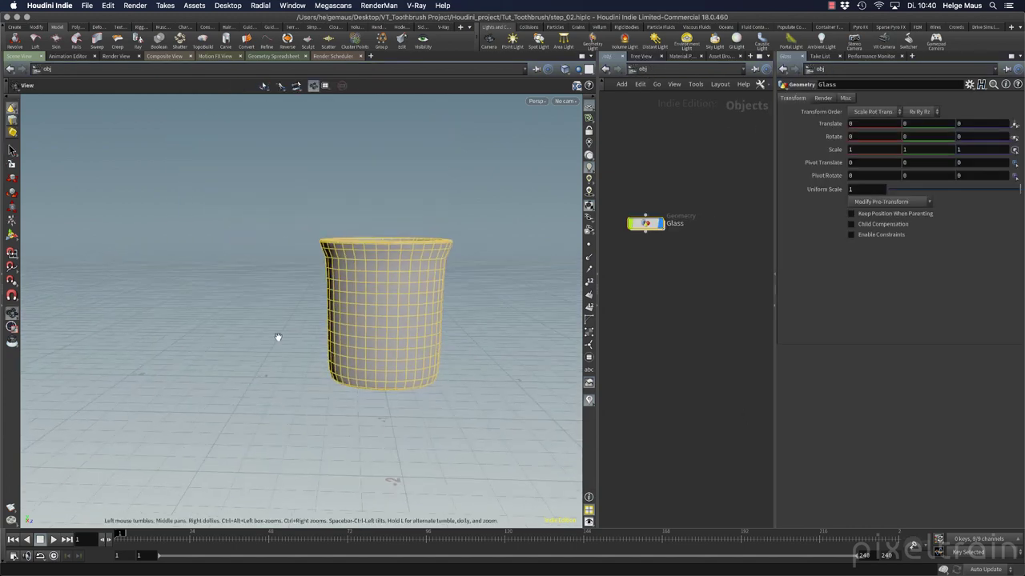
drag(277, 338, 392, 342)
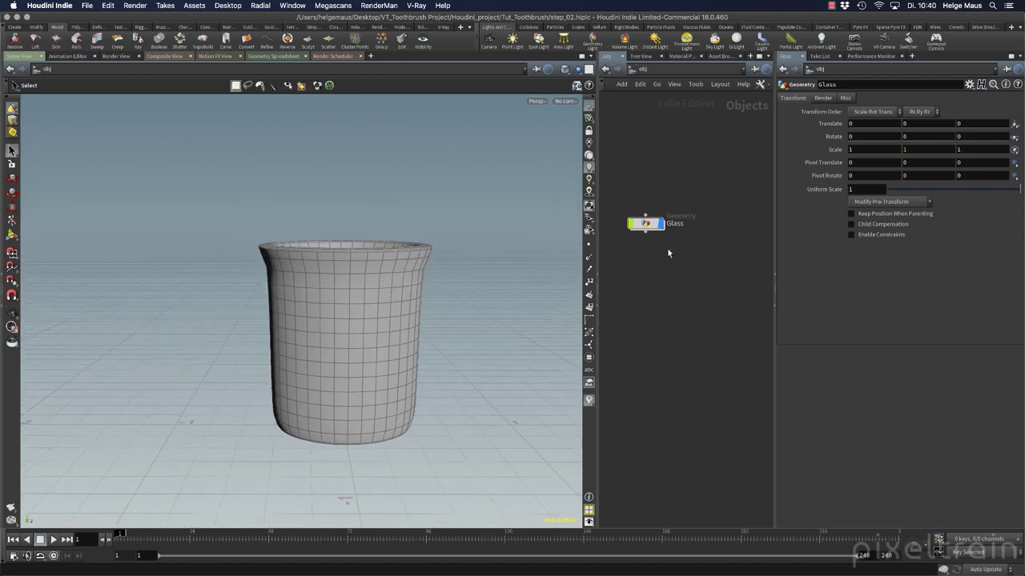
click(637, 224)
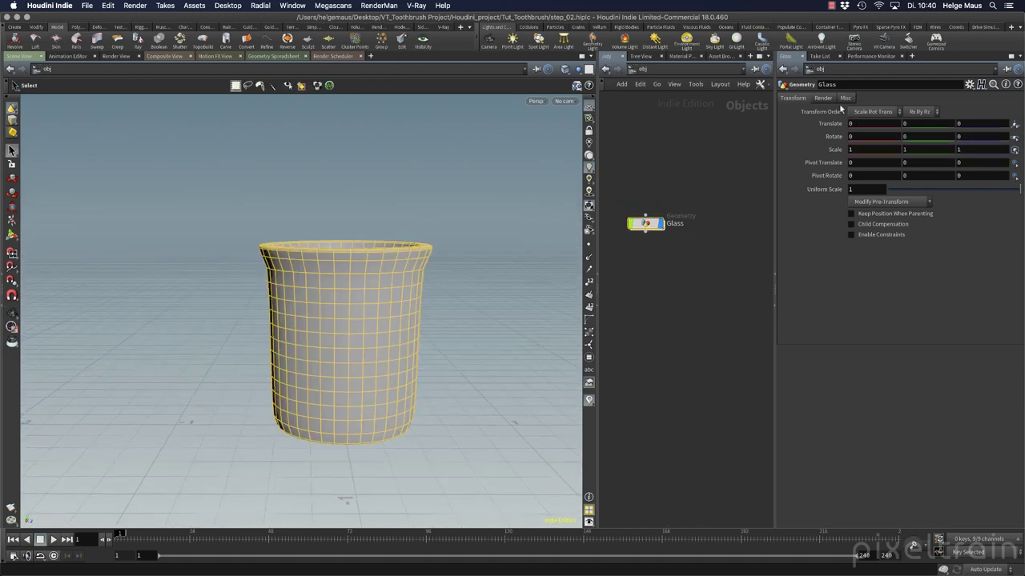
click(821, 98)
click(886, 136)
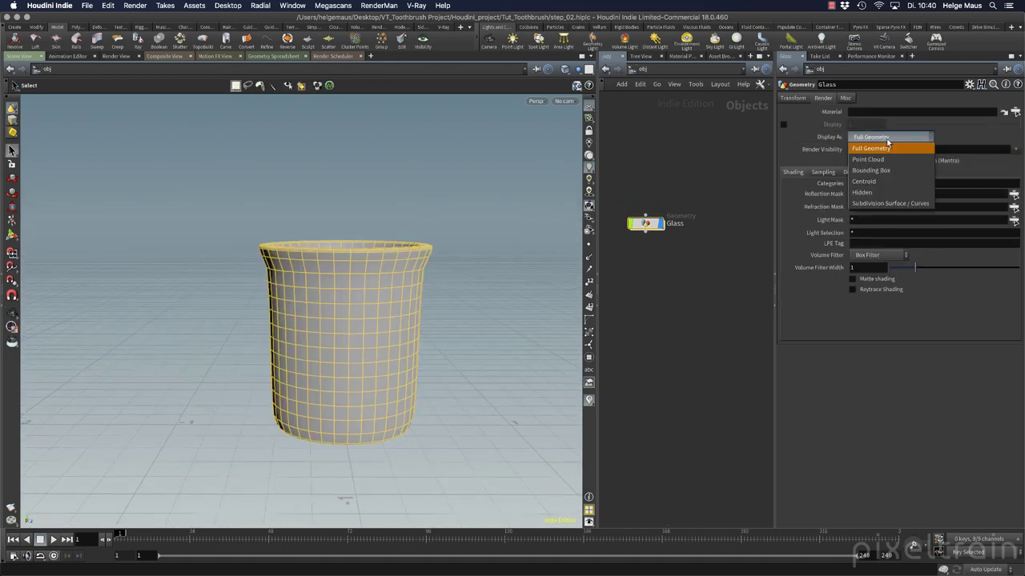
click(882, 204)
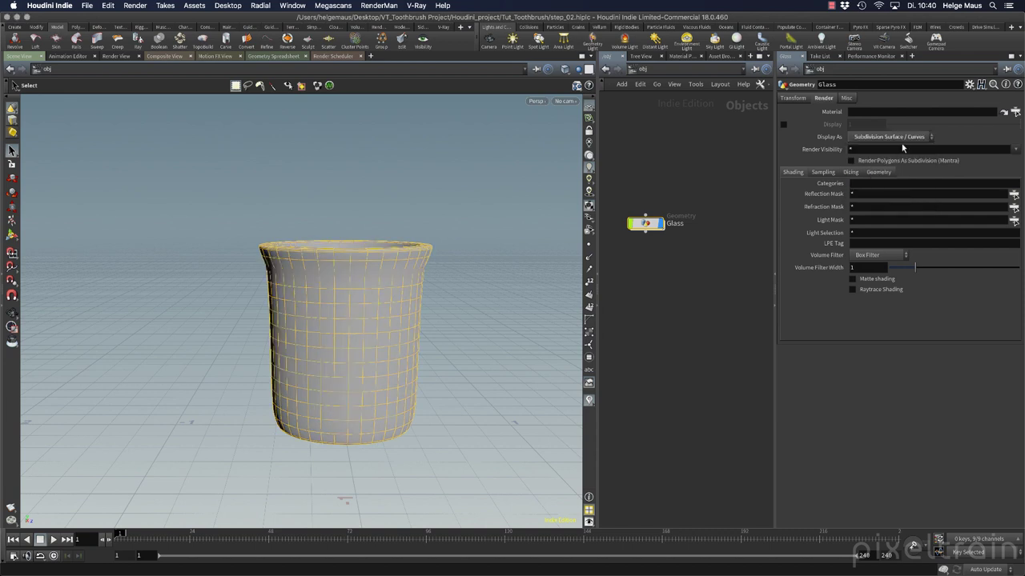
Step: Orbit around the subdivided cup to inspect its smoothed shape
click(504, 295)
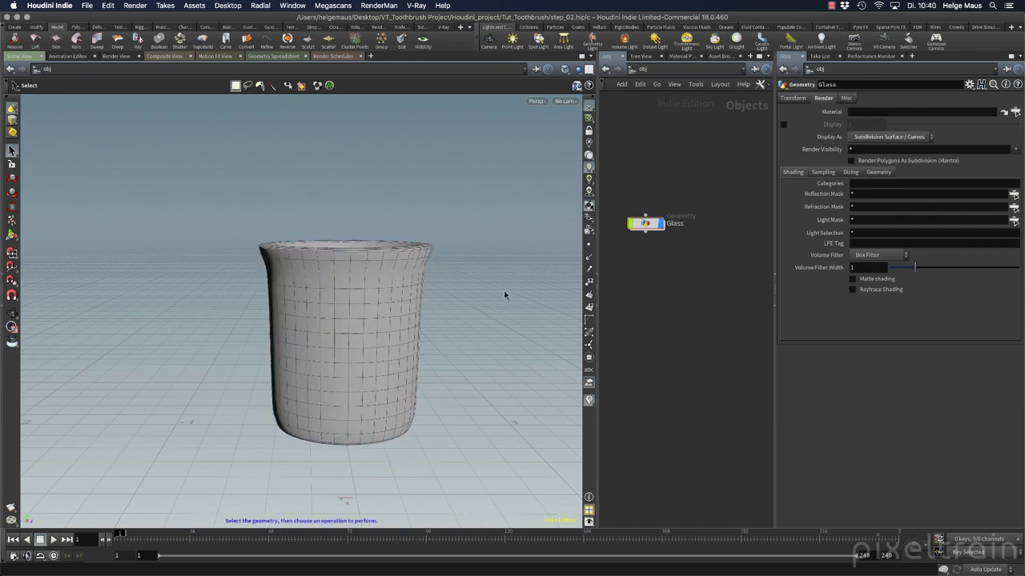
key(Escape)
drag(318, 272, 495, 256)
key(s)
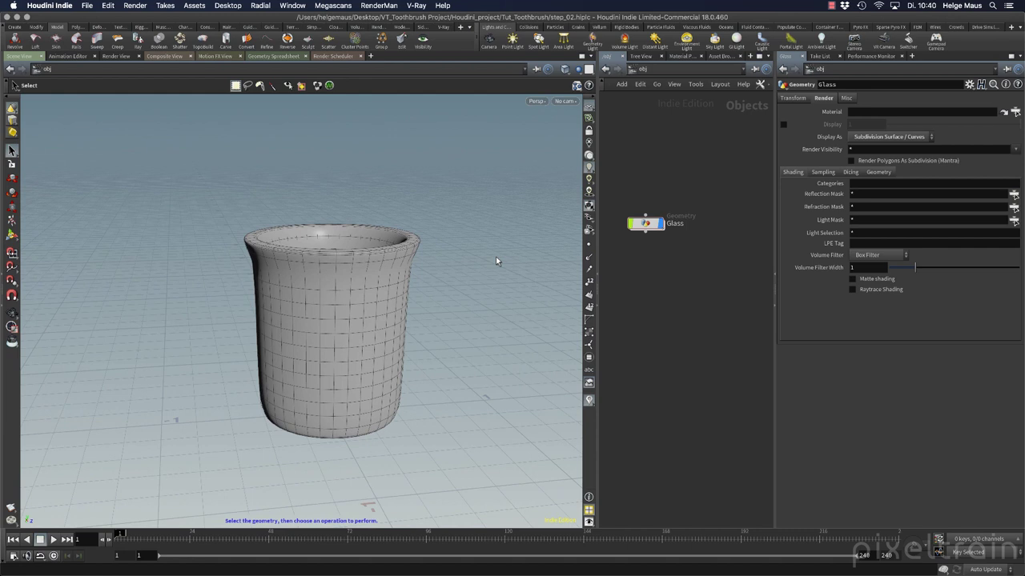
Step: Set Display As back to Full Geometry and save the scene as step_02.hiplc
click(870, 138)
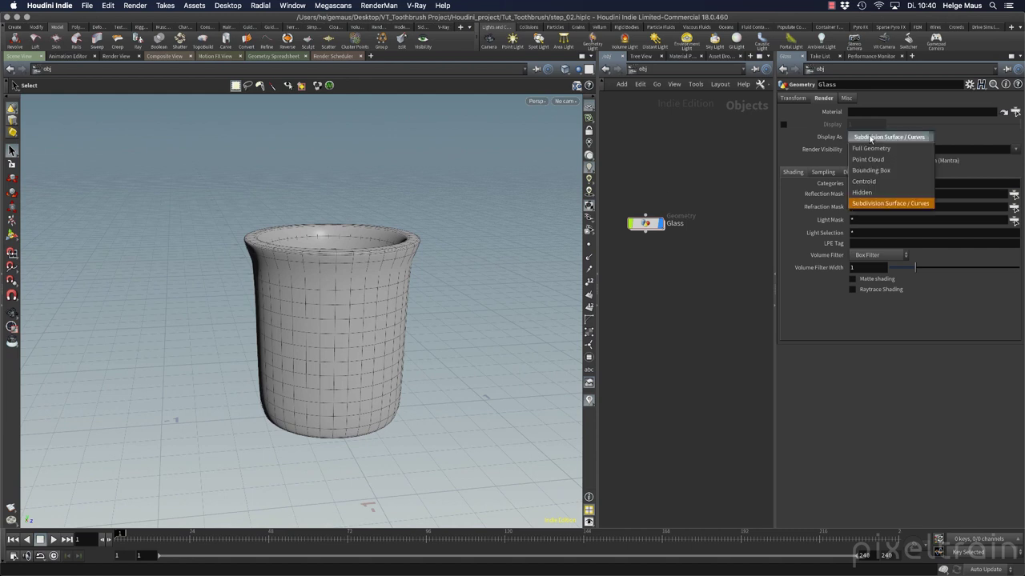
click(875, 150)
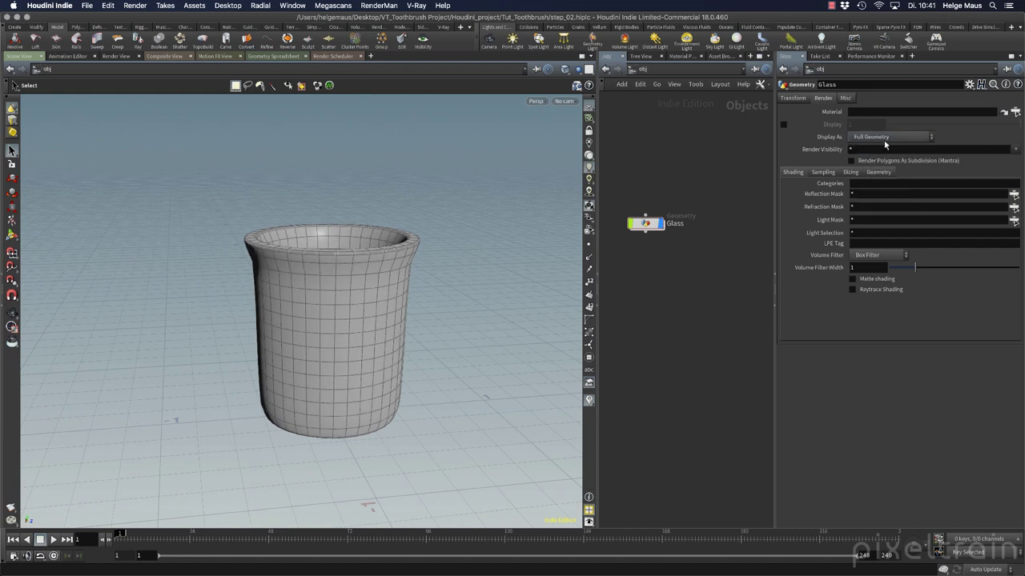
alt+drag(454, 368, 405, 344)
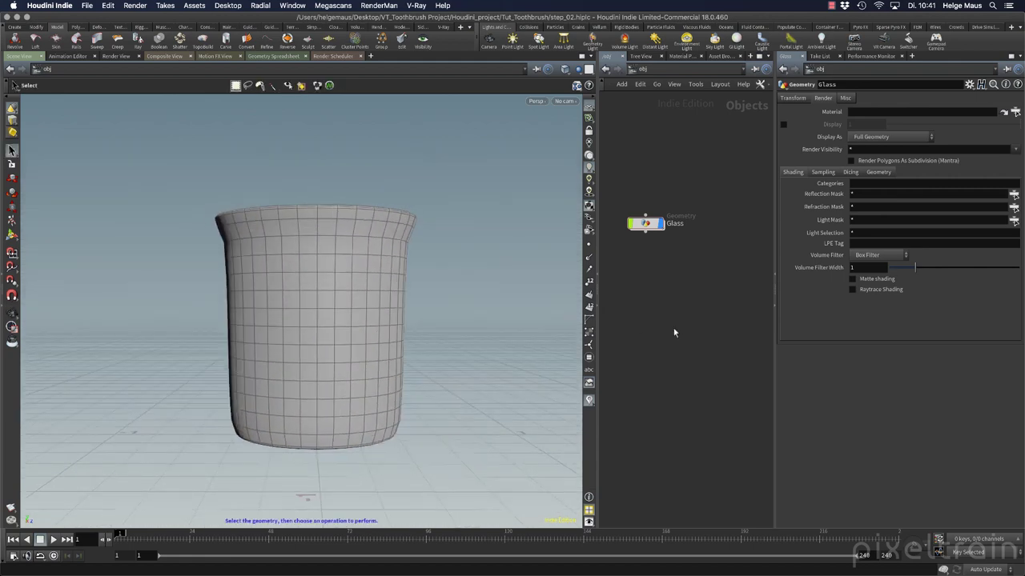
key(cmd+s)
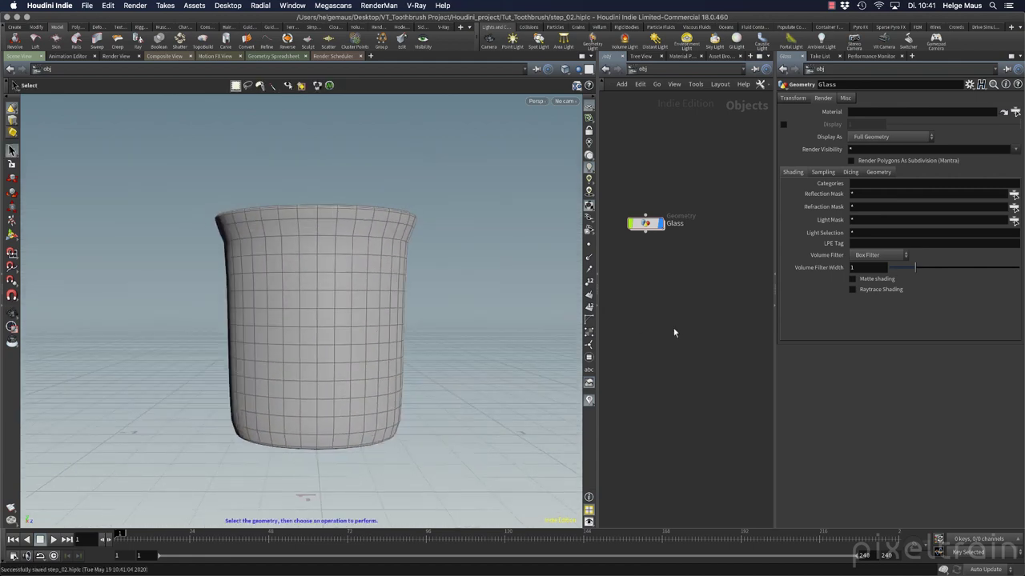